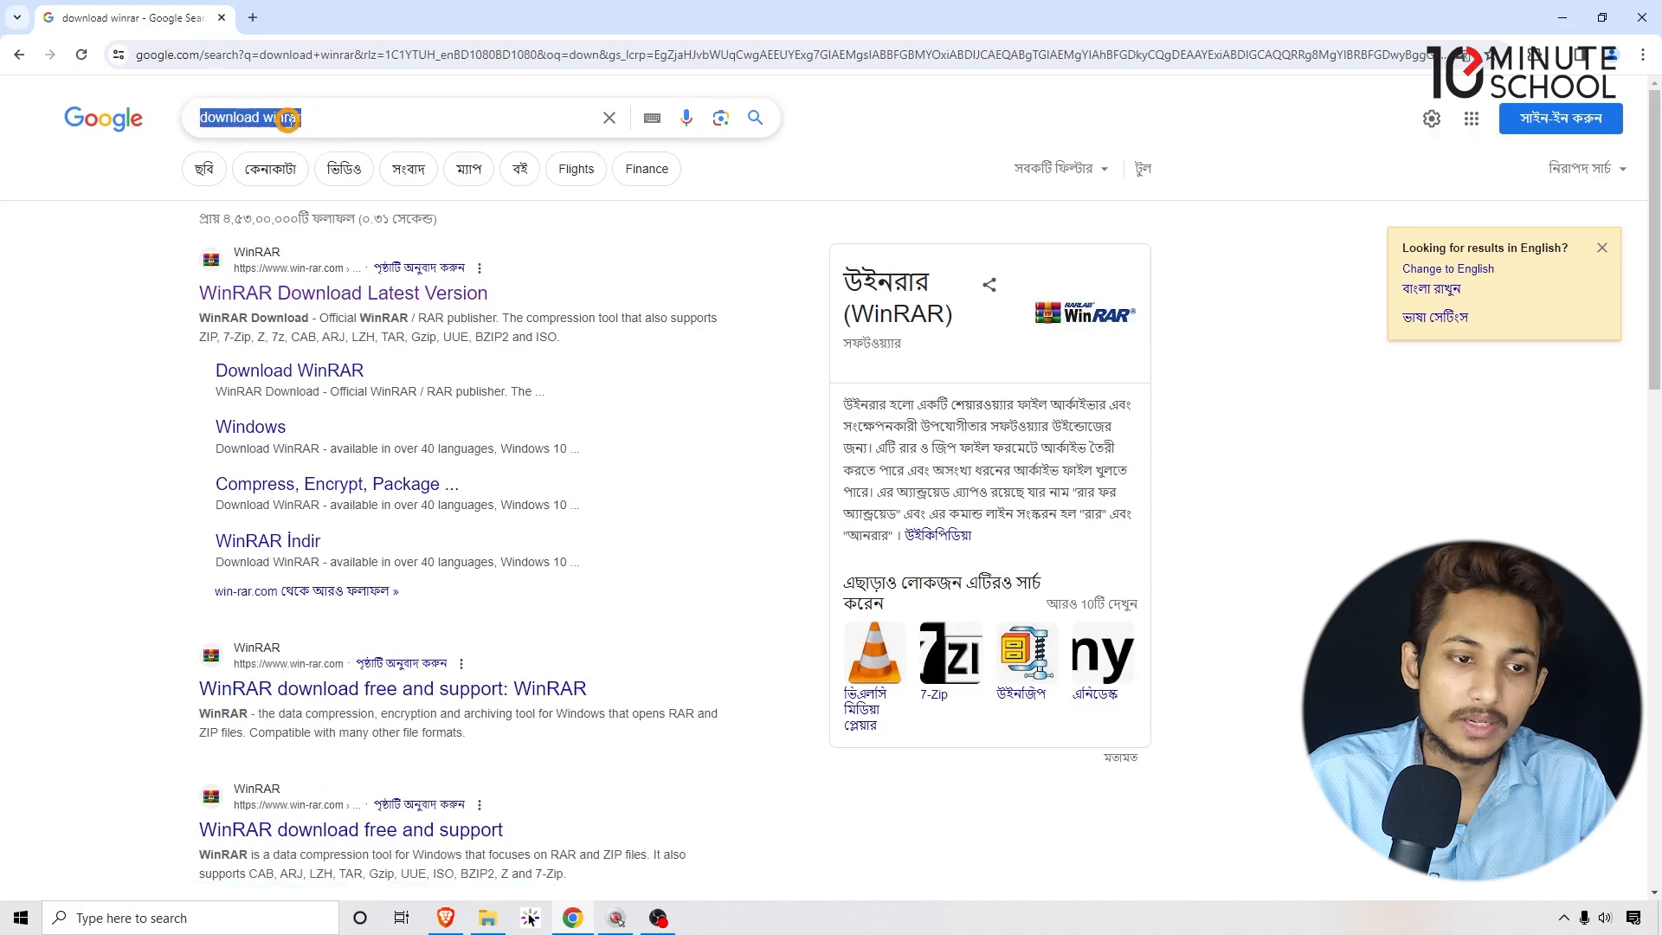
- Open the "WinRAR Download Latest Version" search result in a new tab and switch to it
left_click(17, 355)
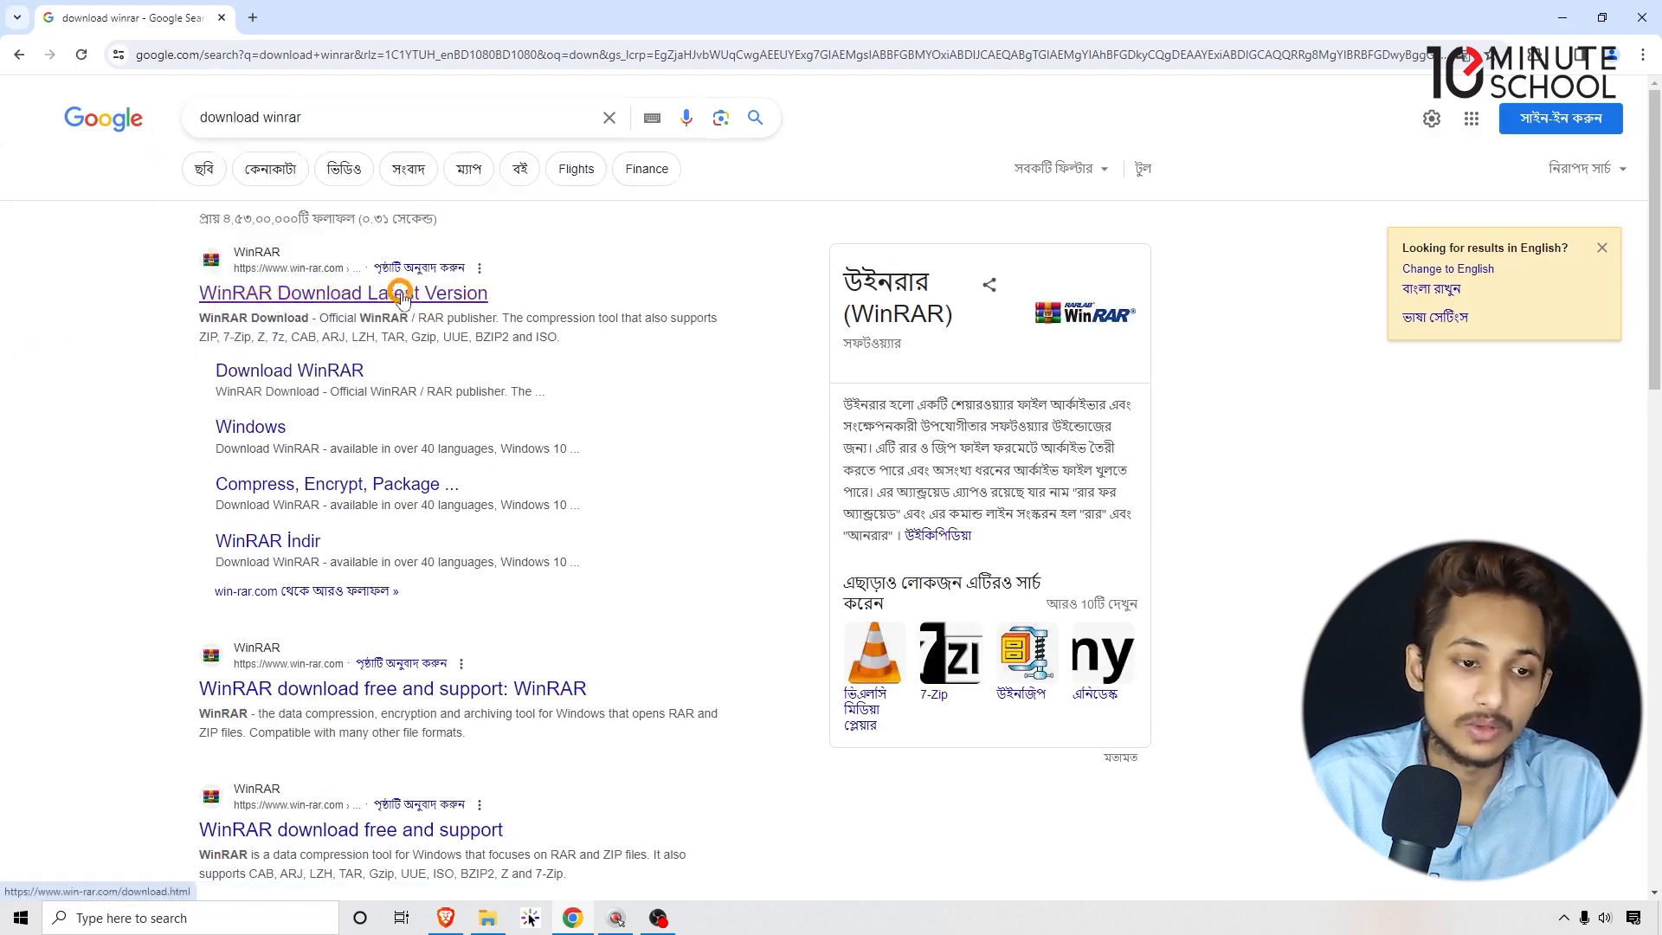
right_click(347, 296)
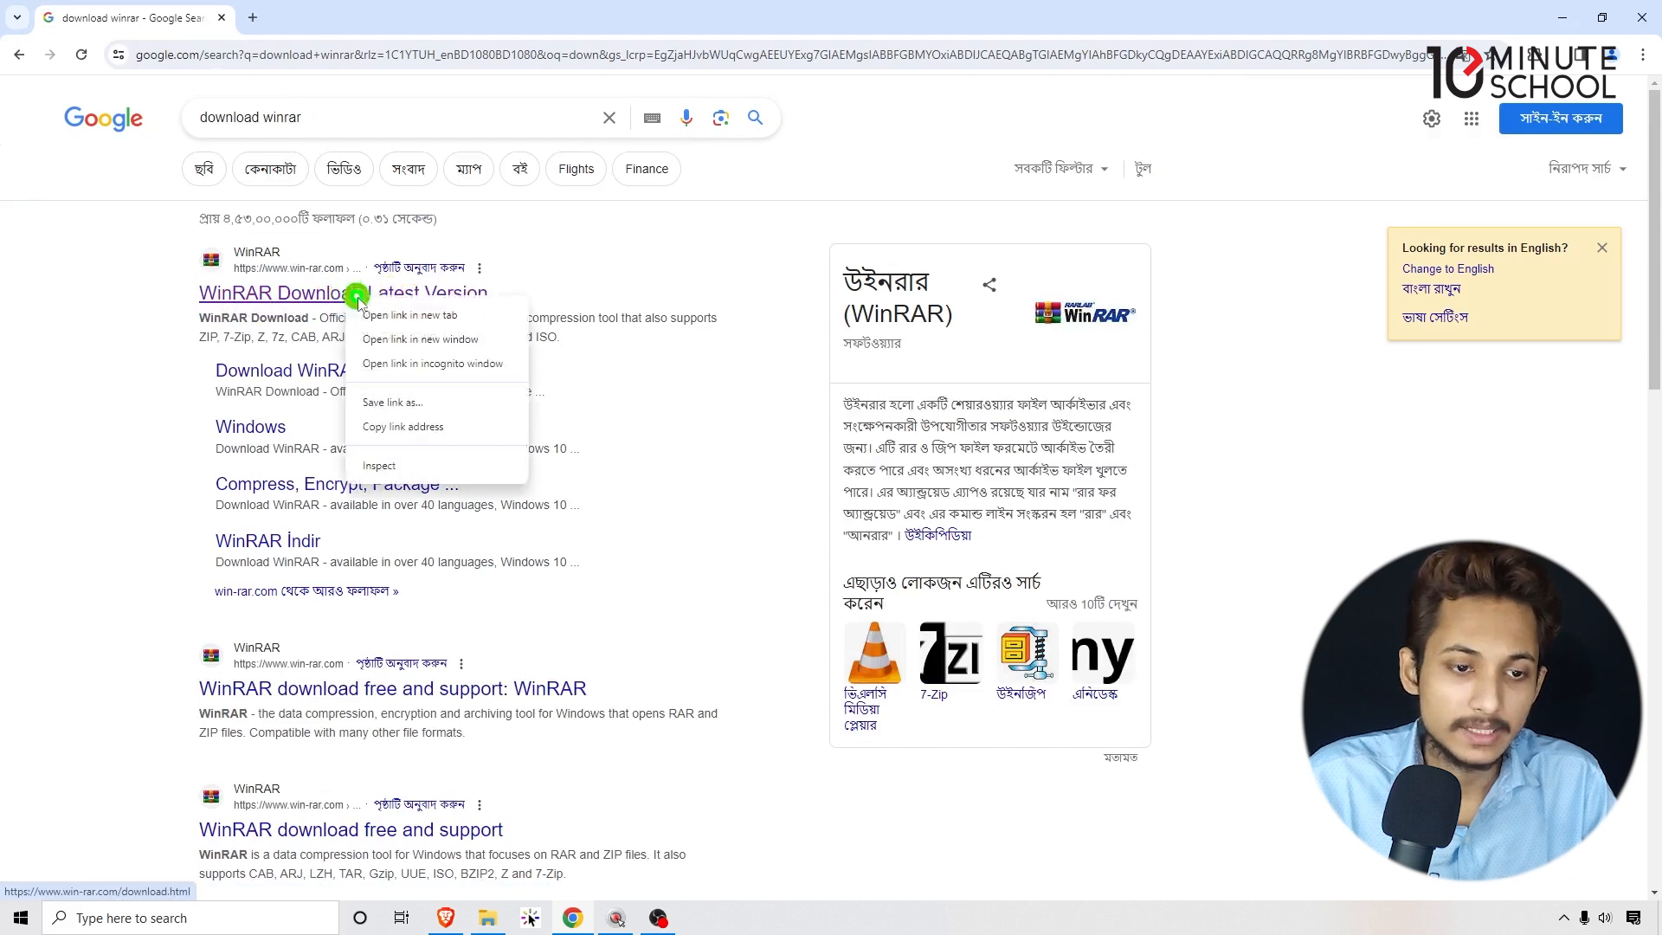
left_click(427, 317)
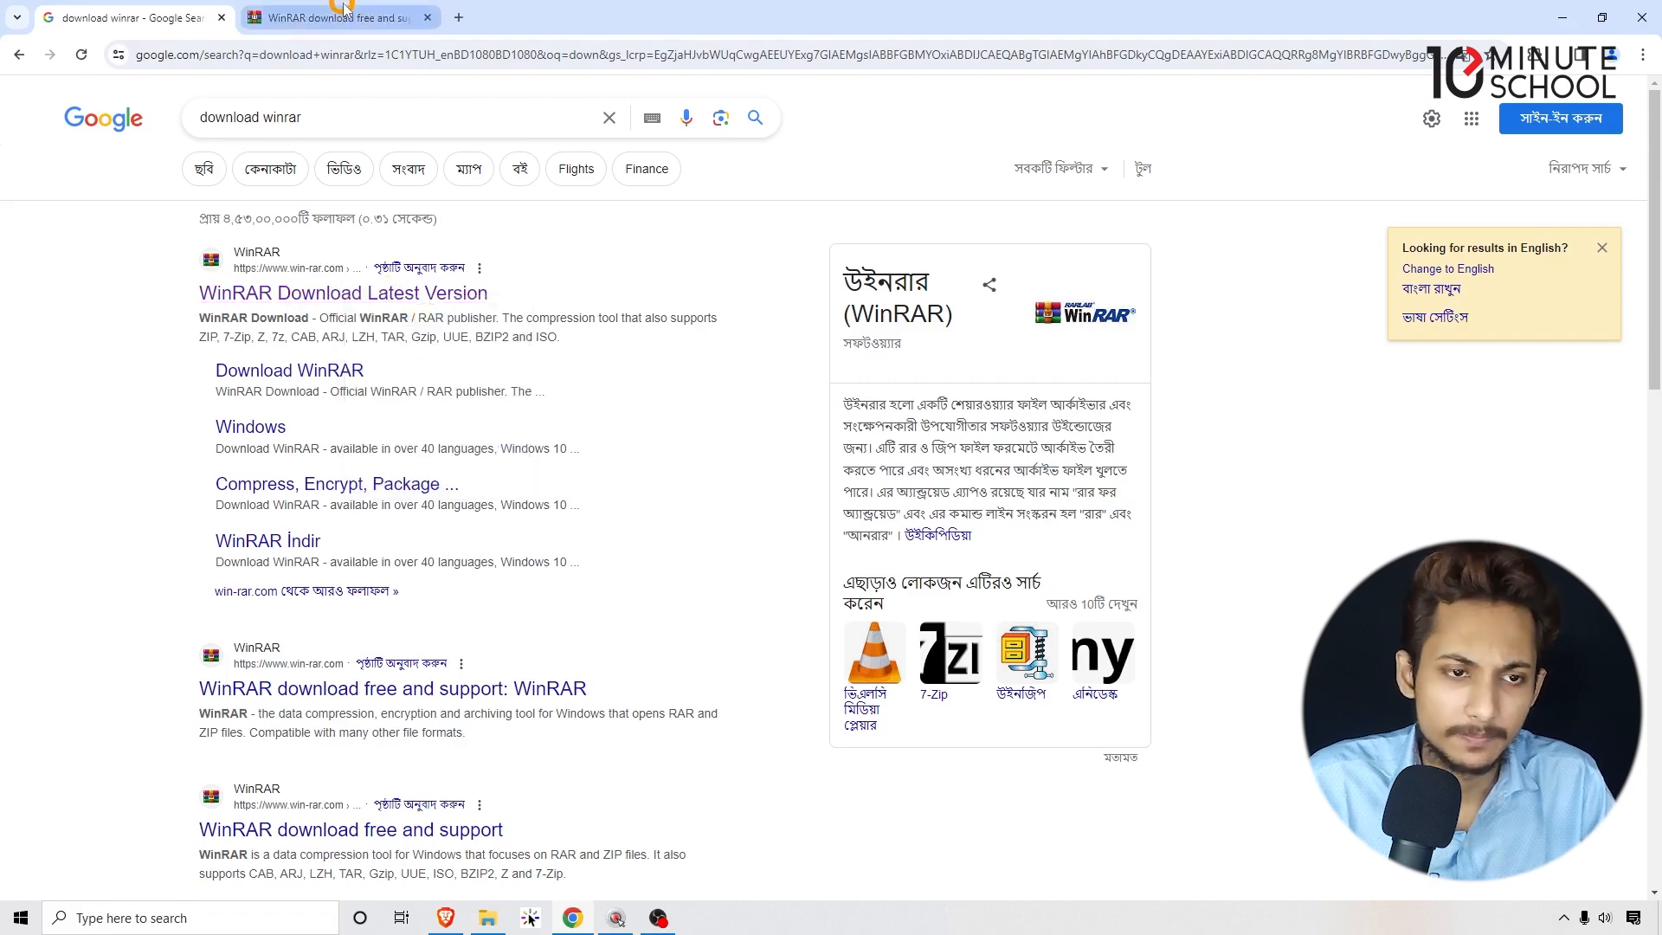
left_click(344, 10)
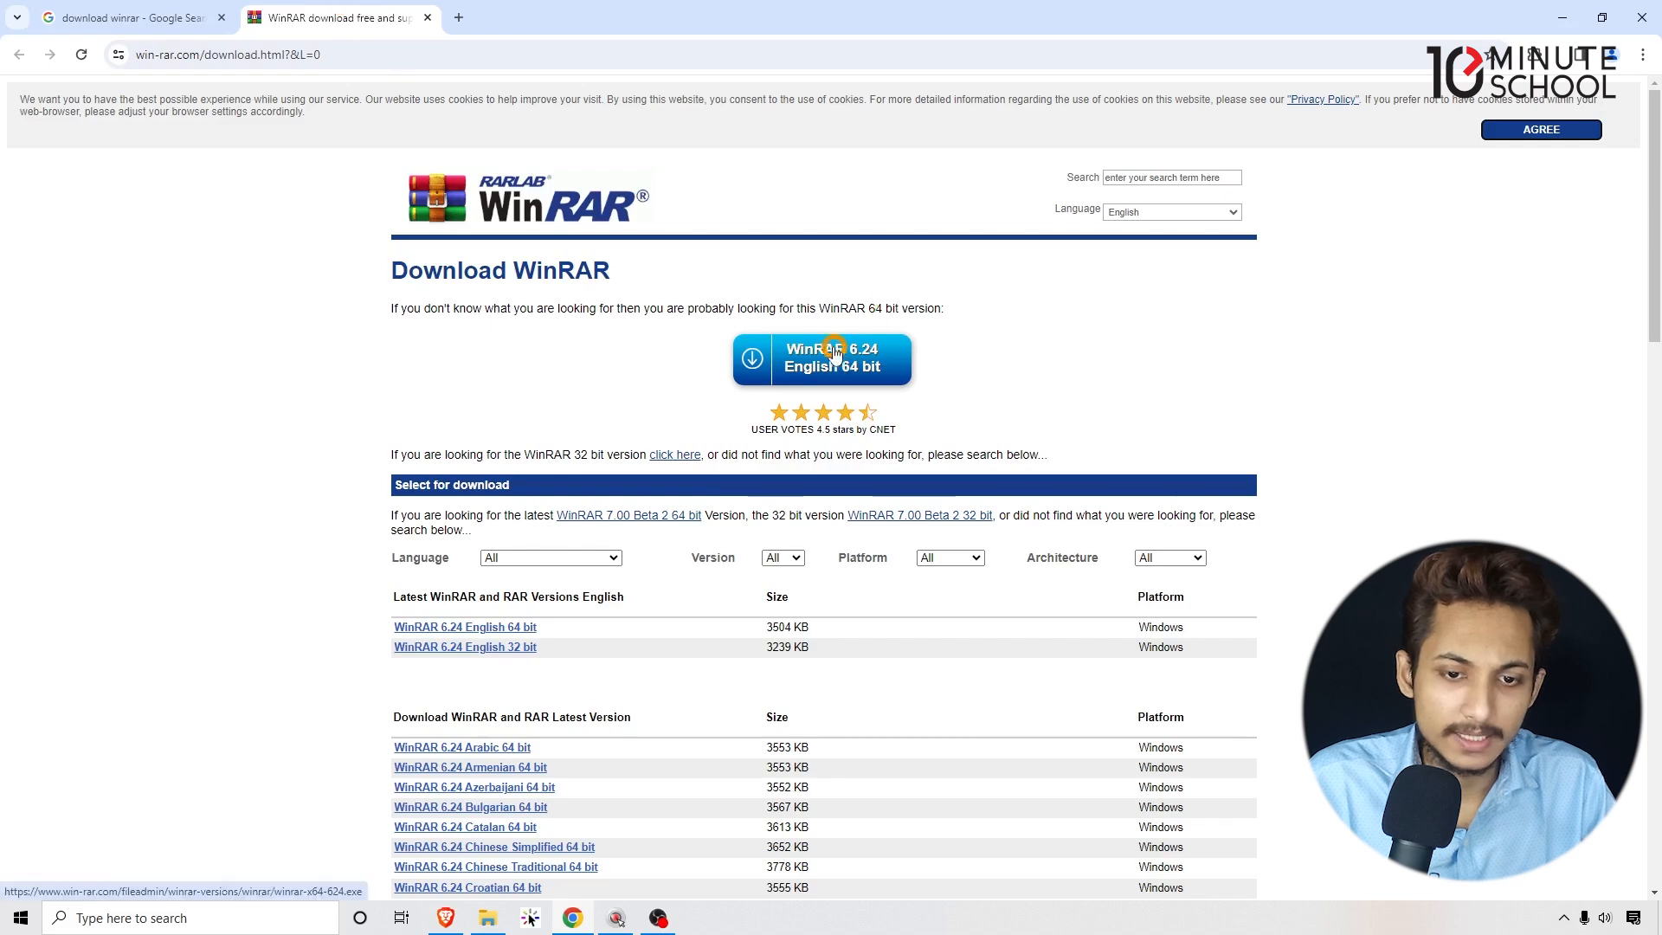
- Download the WinRAR 6.24 English 64 bit installer and check it in the recent download history
left_click(859, 370)
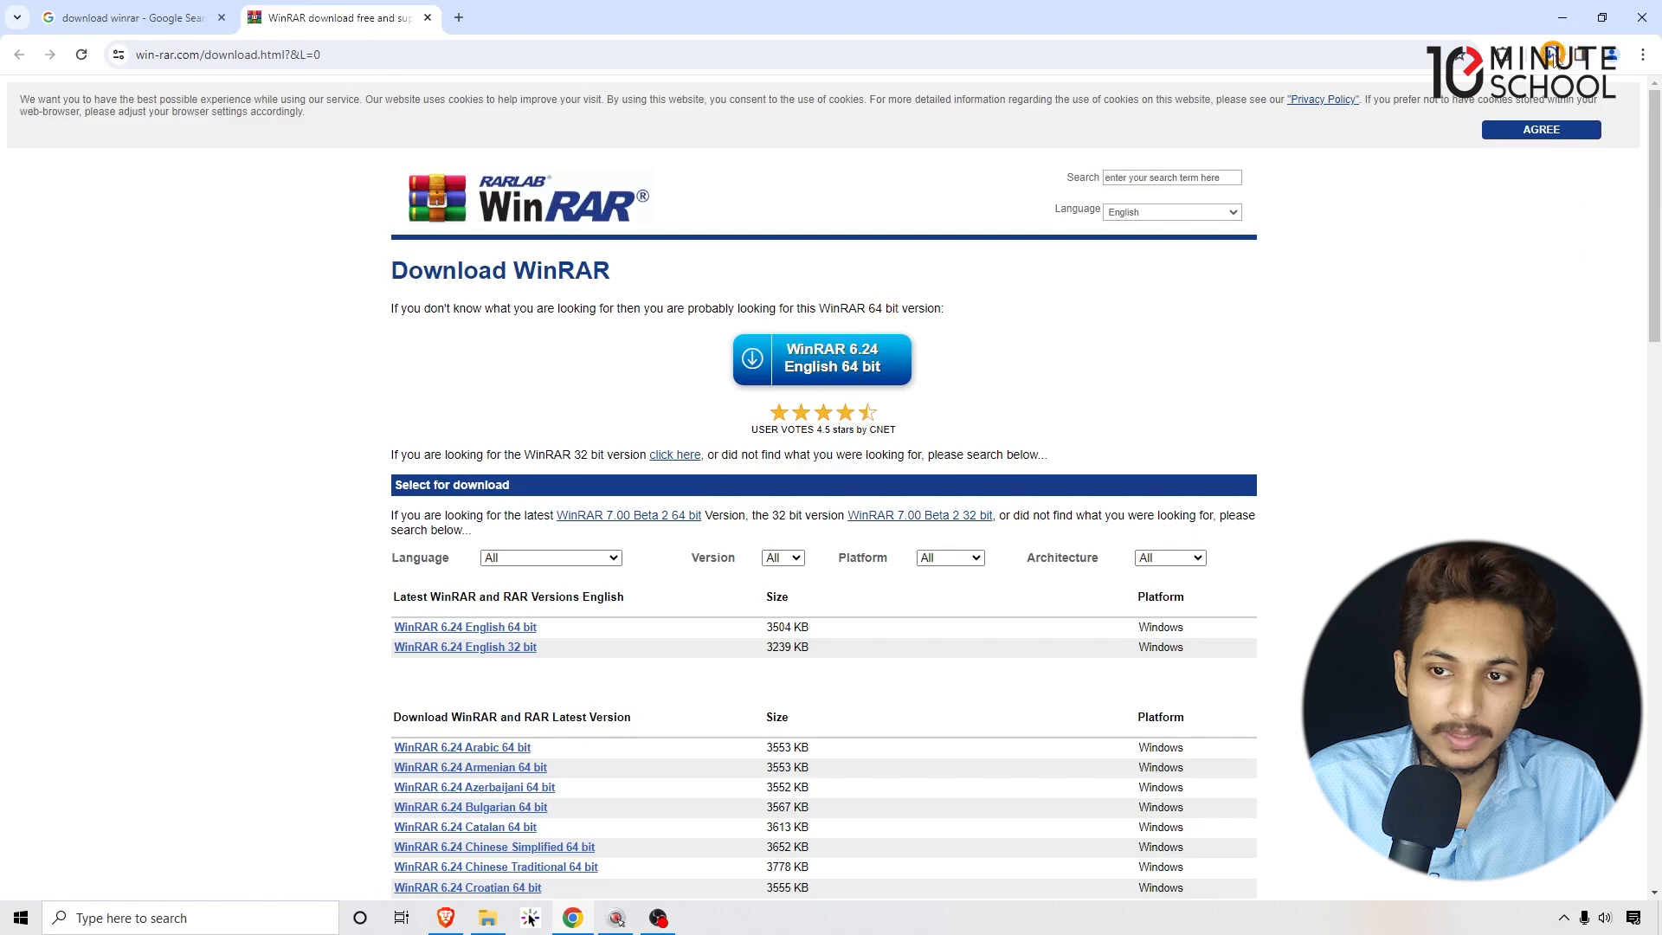
left_click(1551, 55)
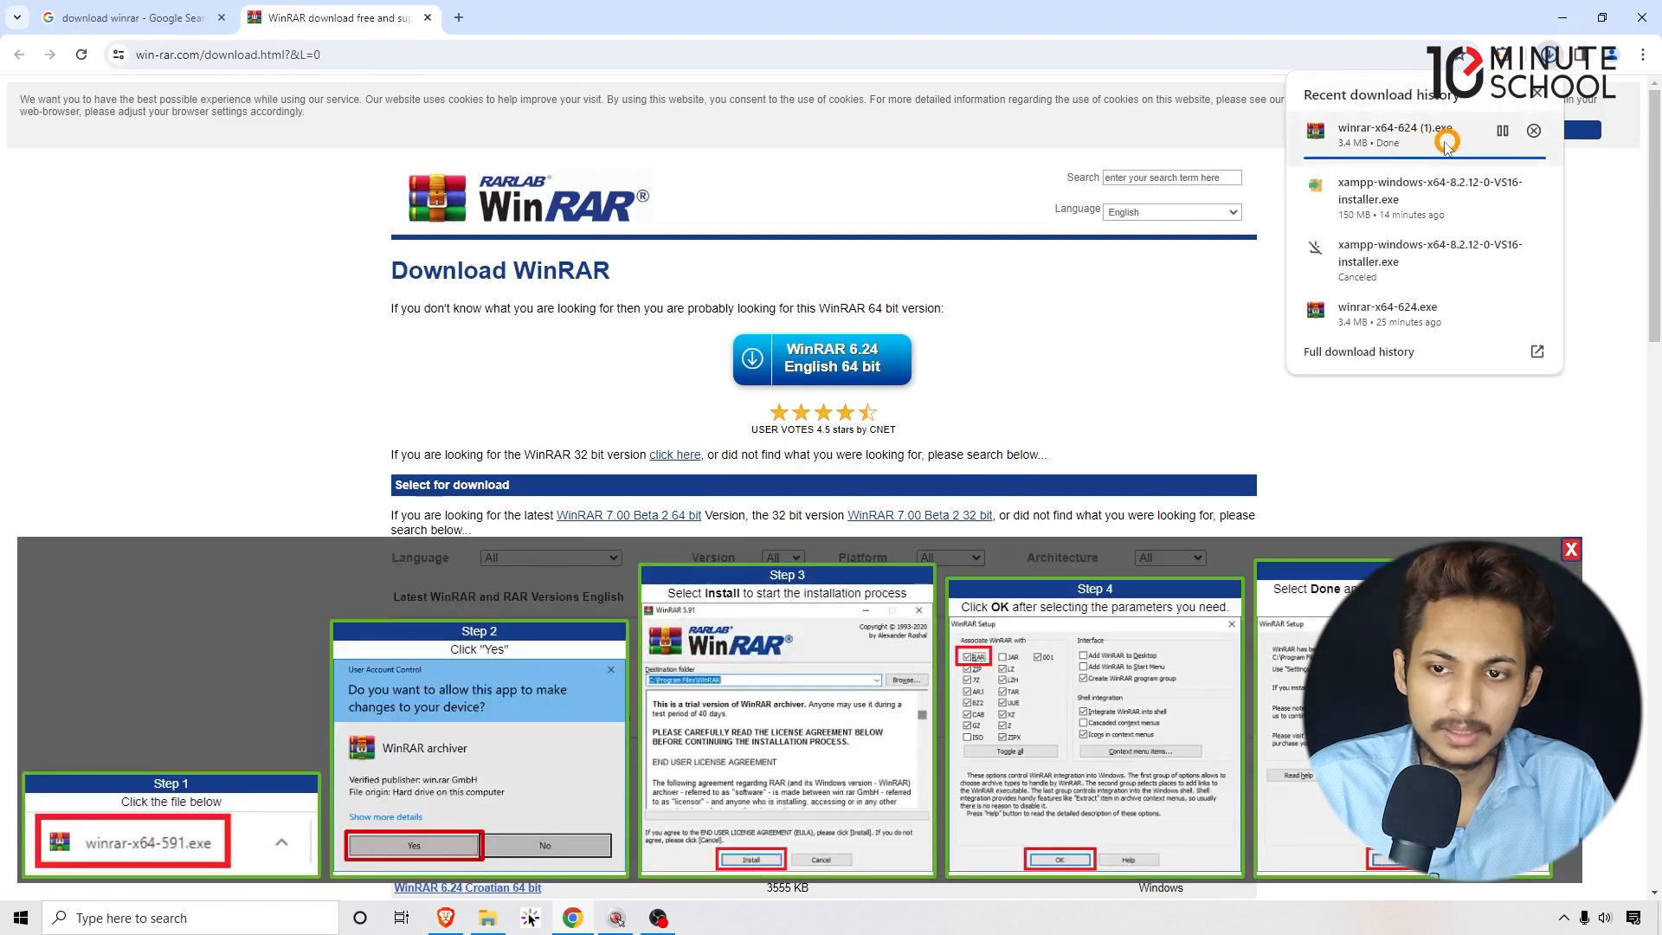
left_click(1531, 130)
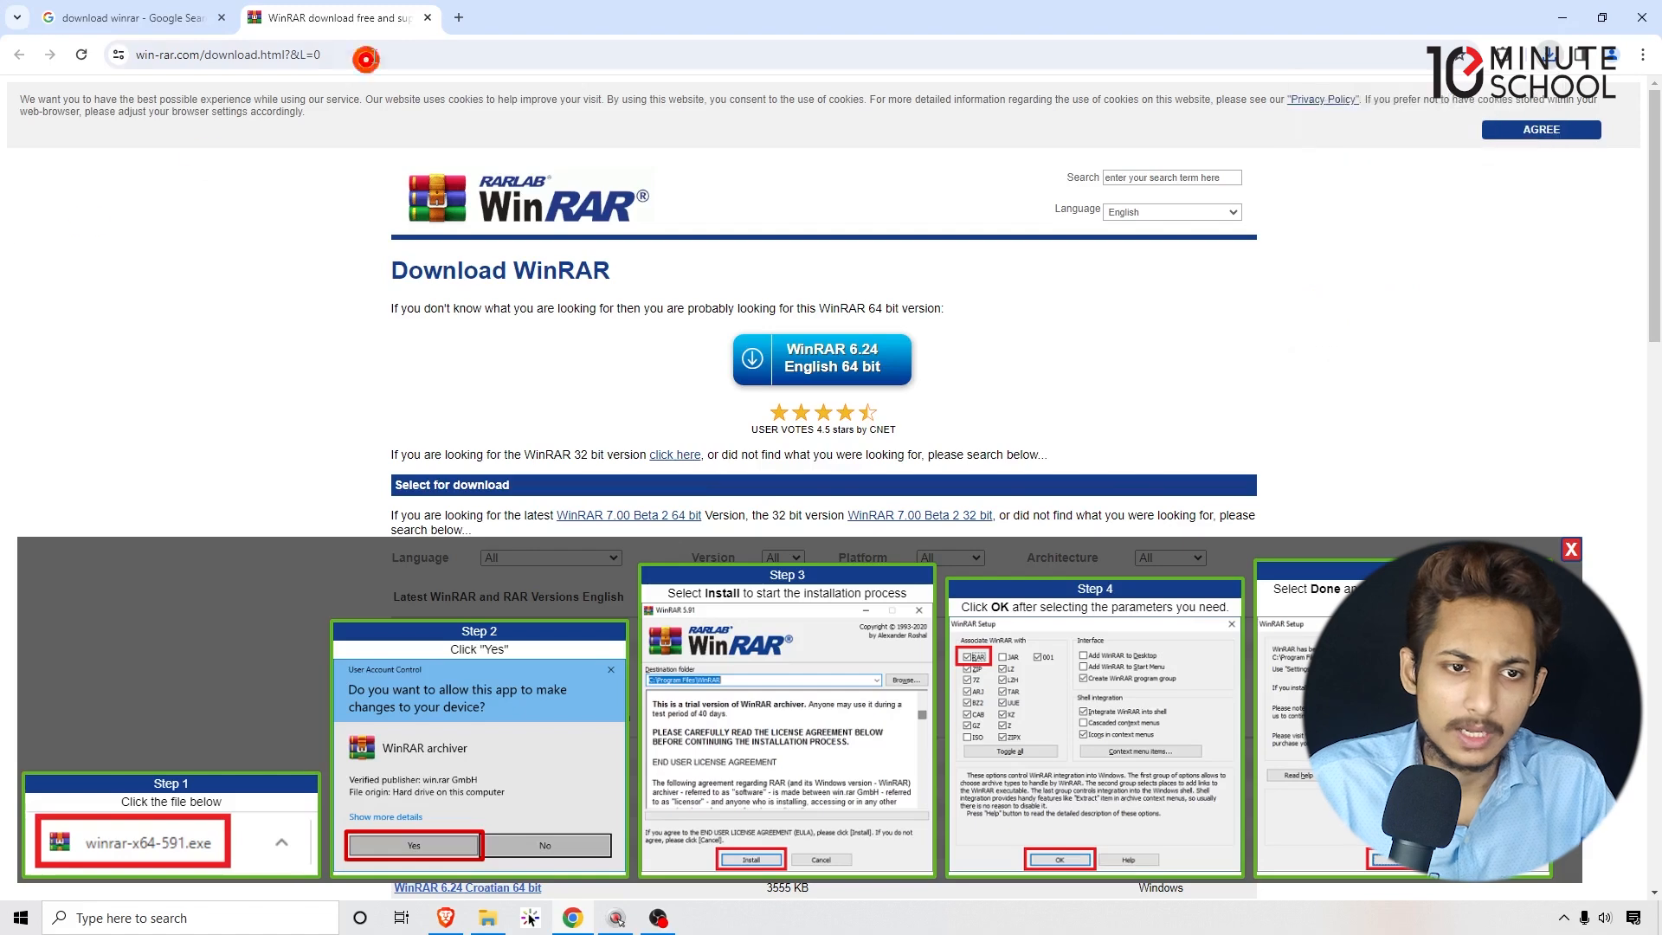
- Search the web for "xampp download" in a new browser tab
left_click(460, 17)
type("xa")
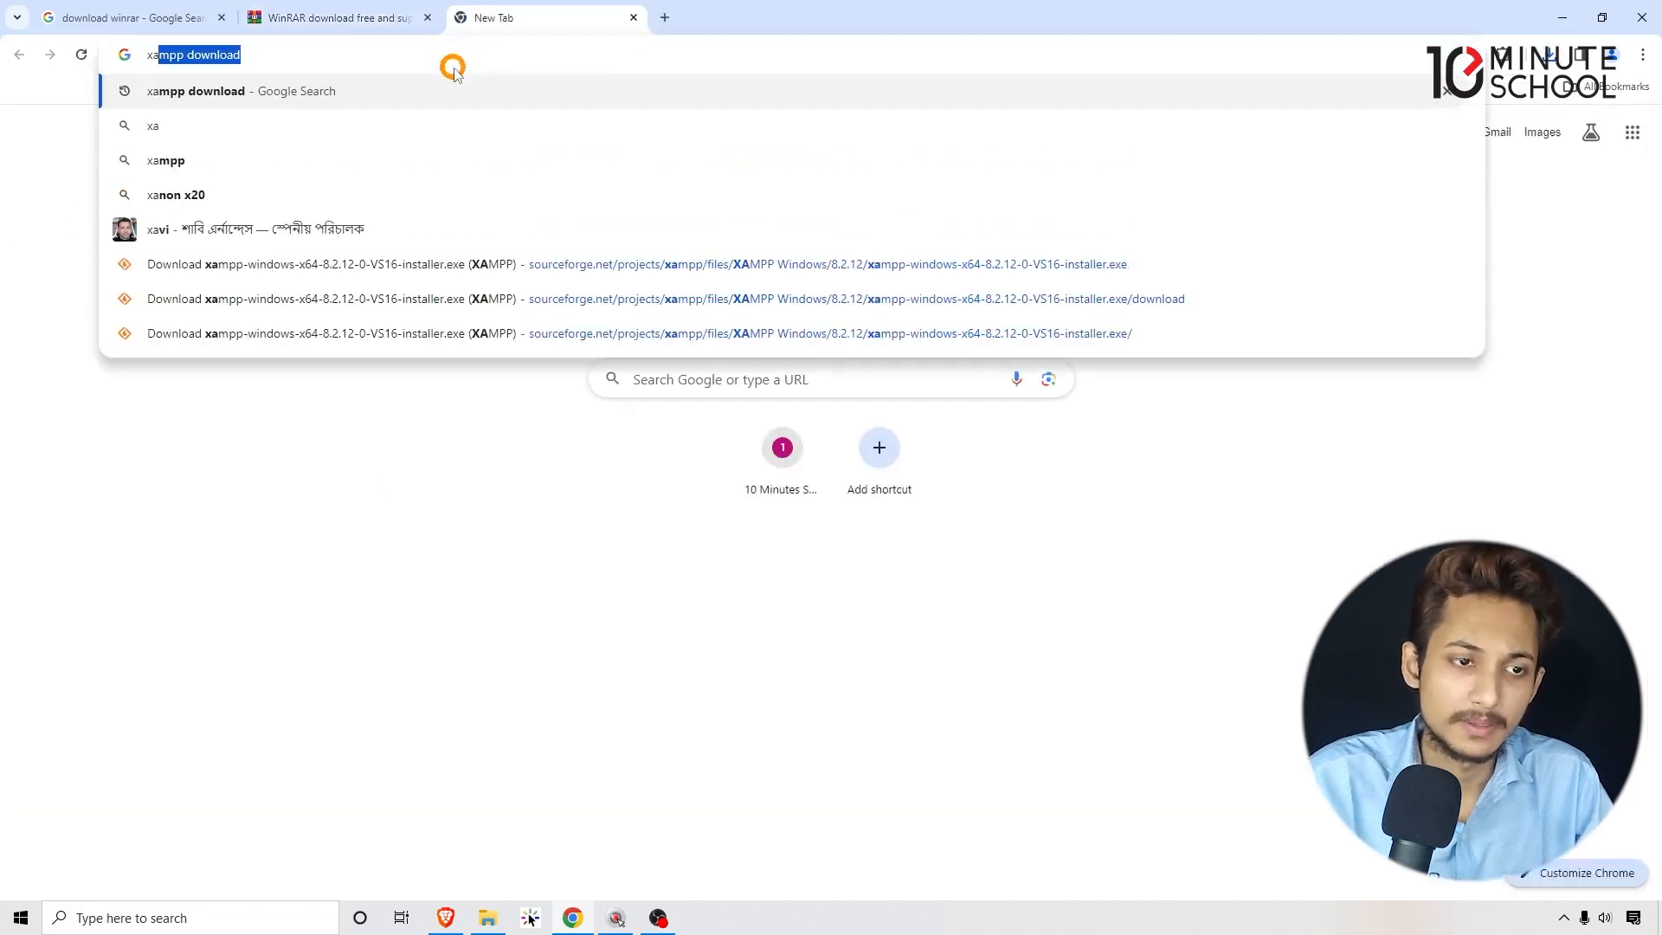
type("mpp")
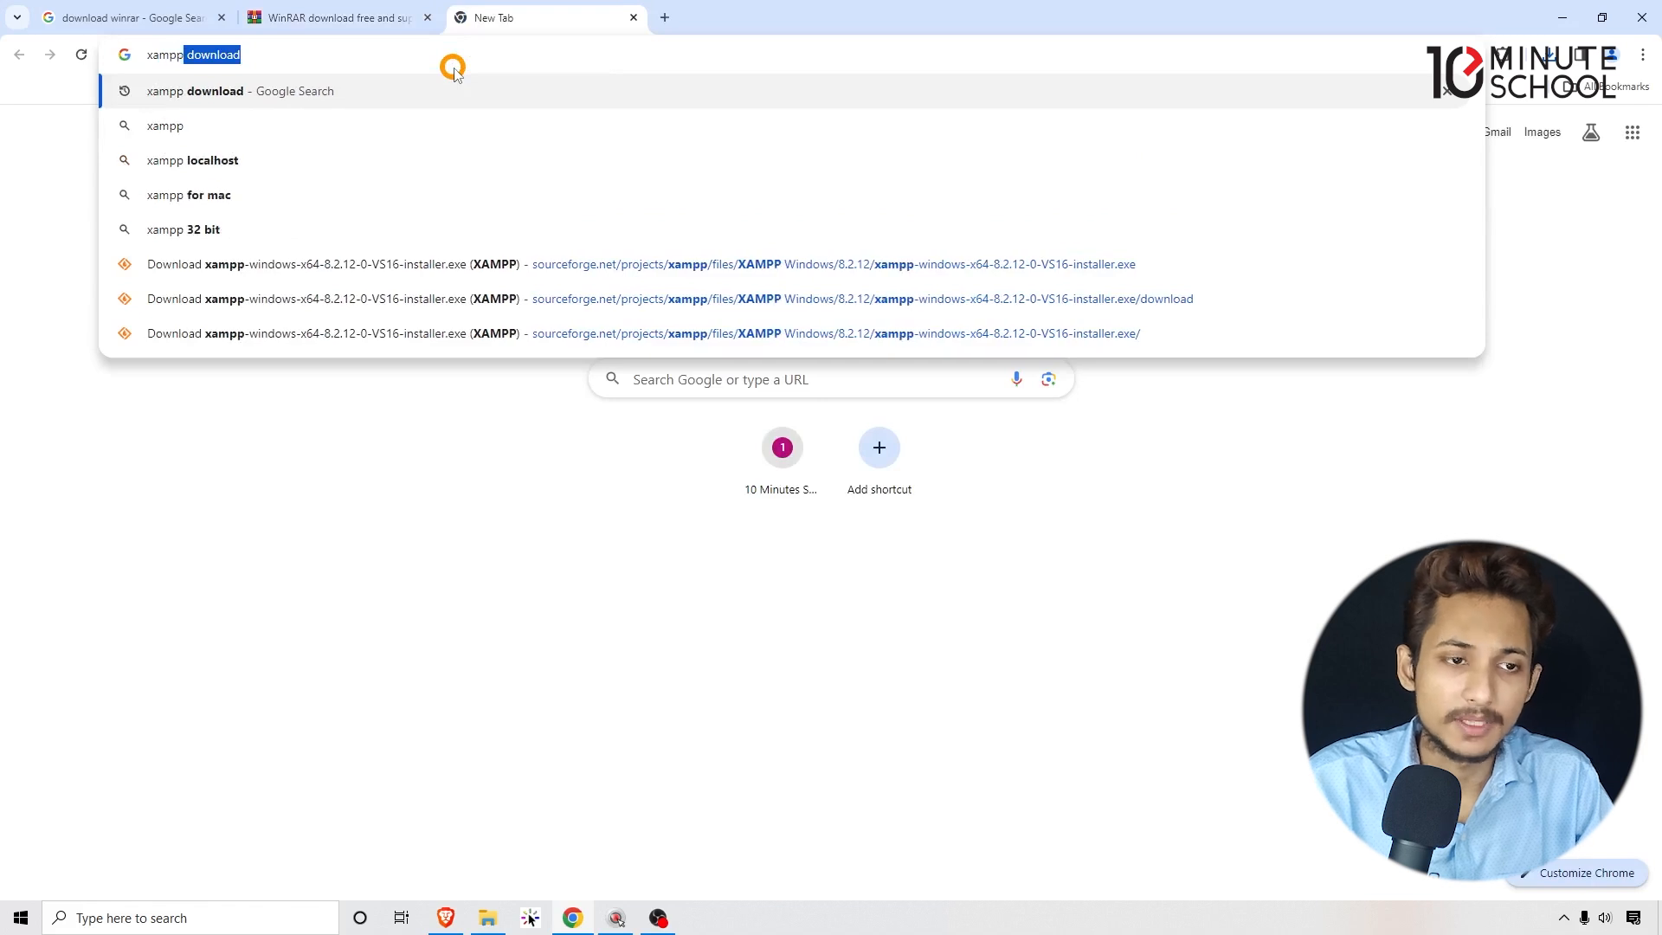
type(" download")
key("Return")
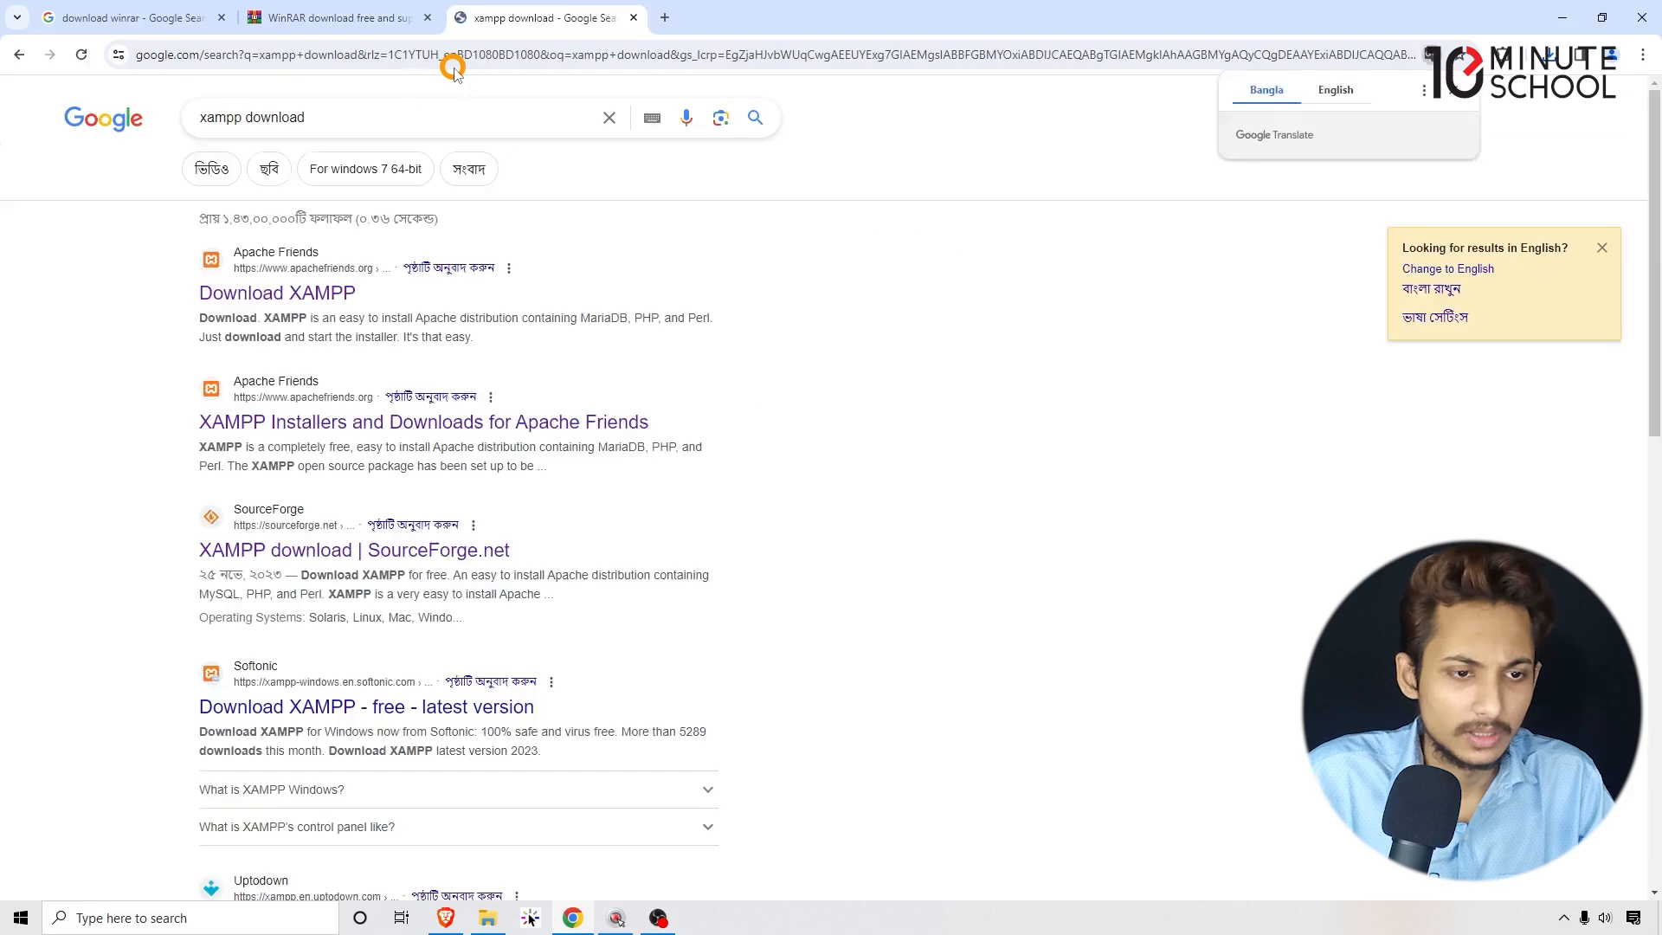
- Open the Apache Friends "Download XAMPP" page from the search results
left_click(277, 287)
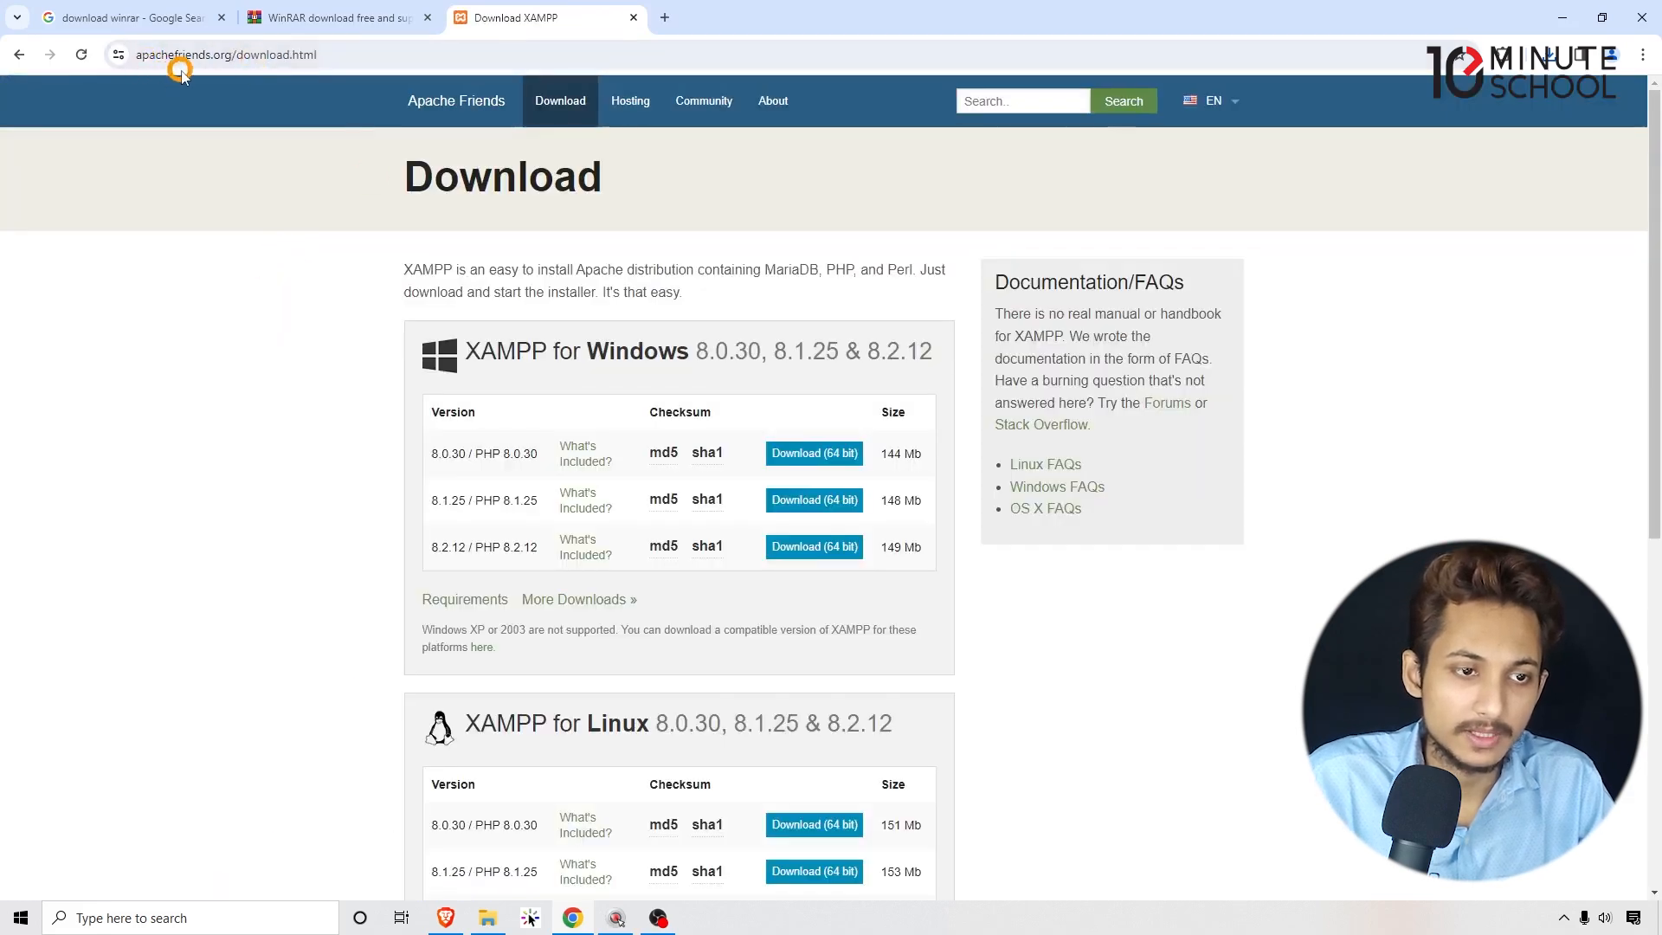
key("alt+Left")
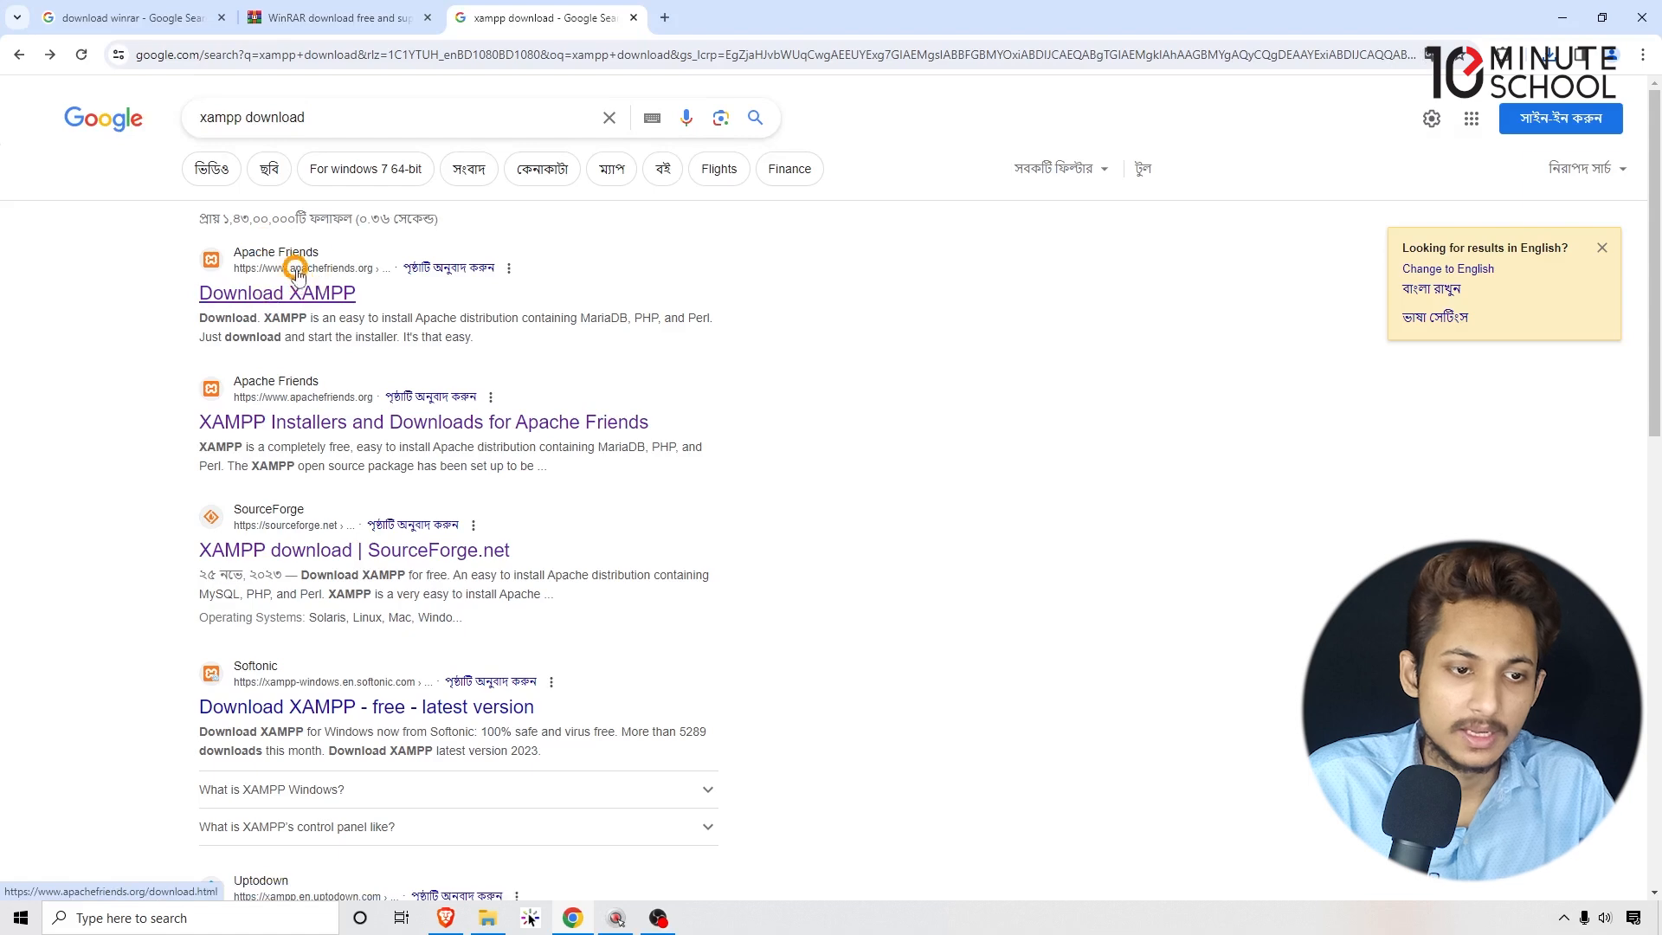
left_click(243, 294)
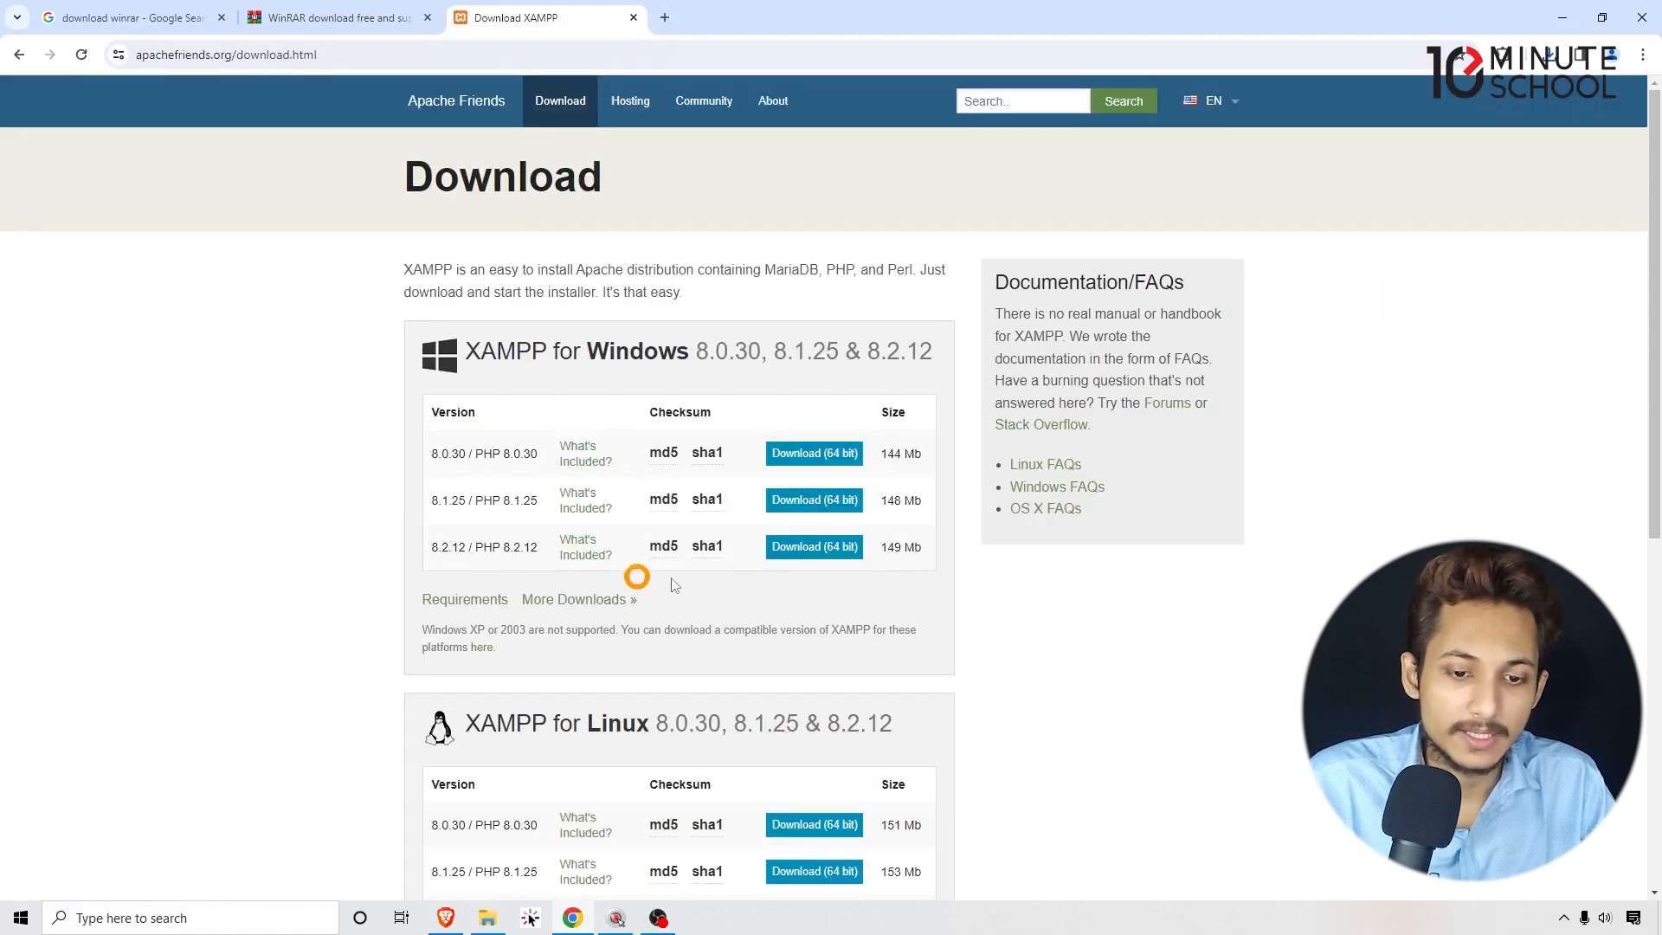
- Start the 64 bit download of XAMPP for Windows version 8.2.12 / PHP 8.2.12
left_click(821, 551)
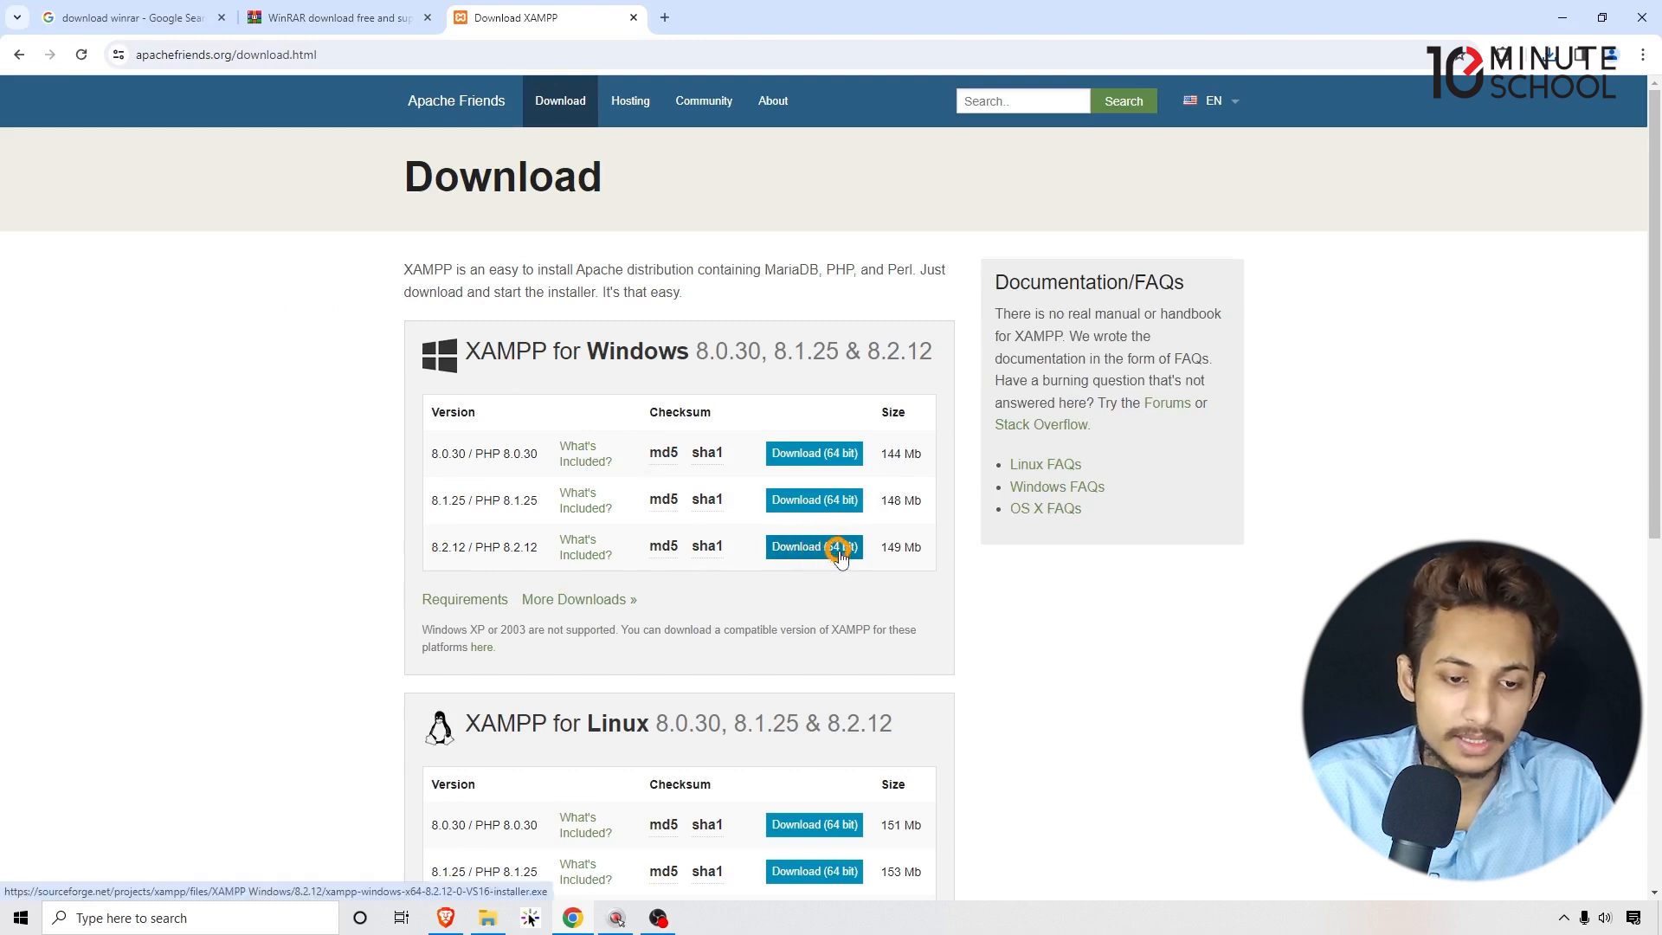
mouse_move(431, 549)
left_mouse_down()
mouse_move(490, 554)
mouse_move(452, 554)
left_mouse_up()
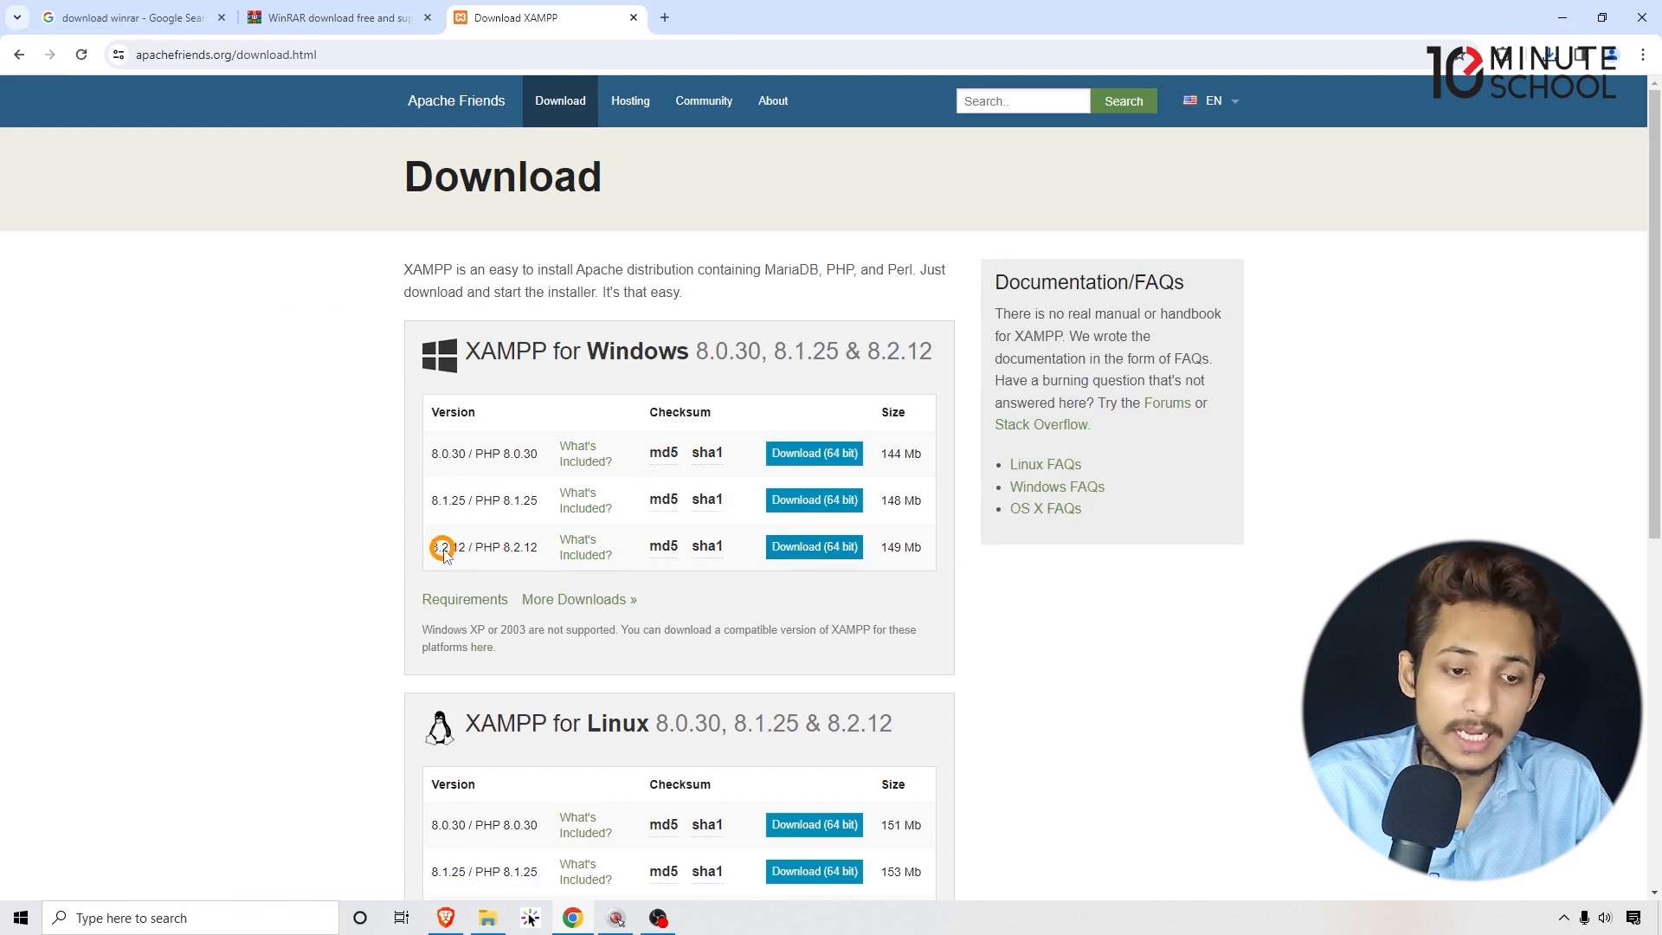
left_click_drag(503, 556, 537, 556)
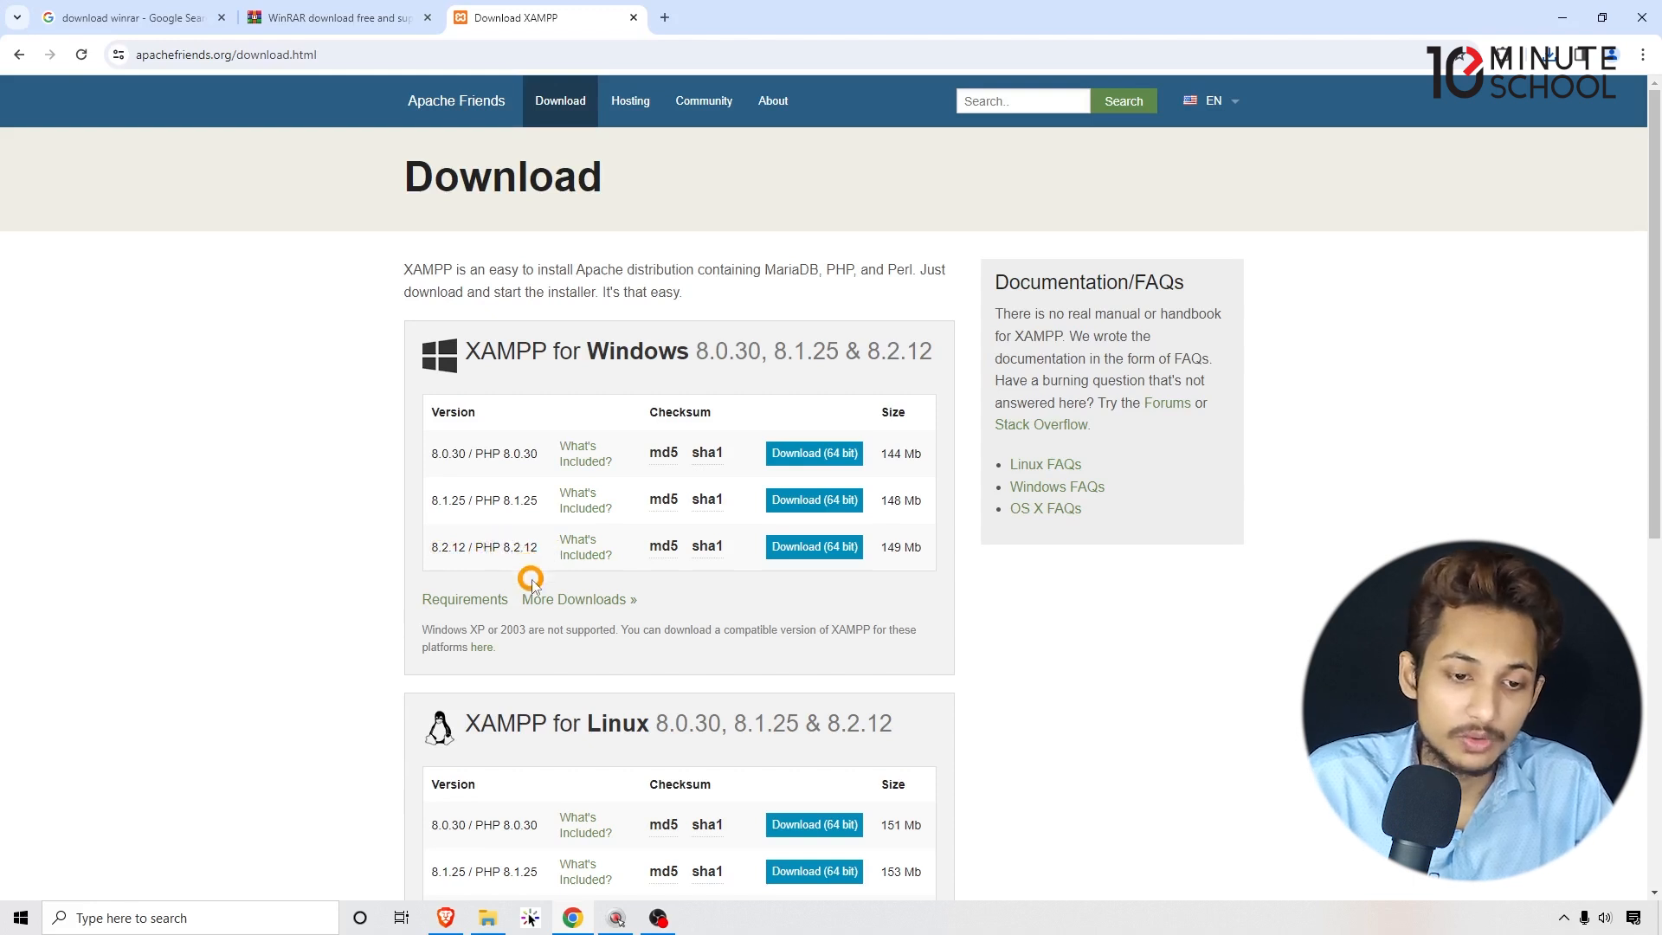
left_click(827, 552)
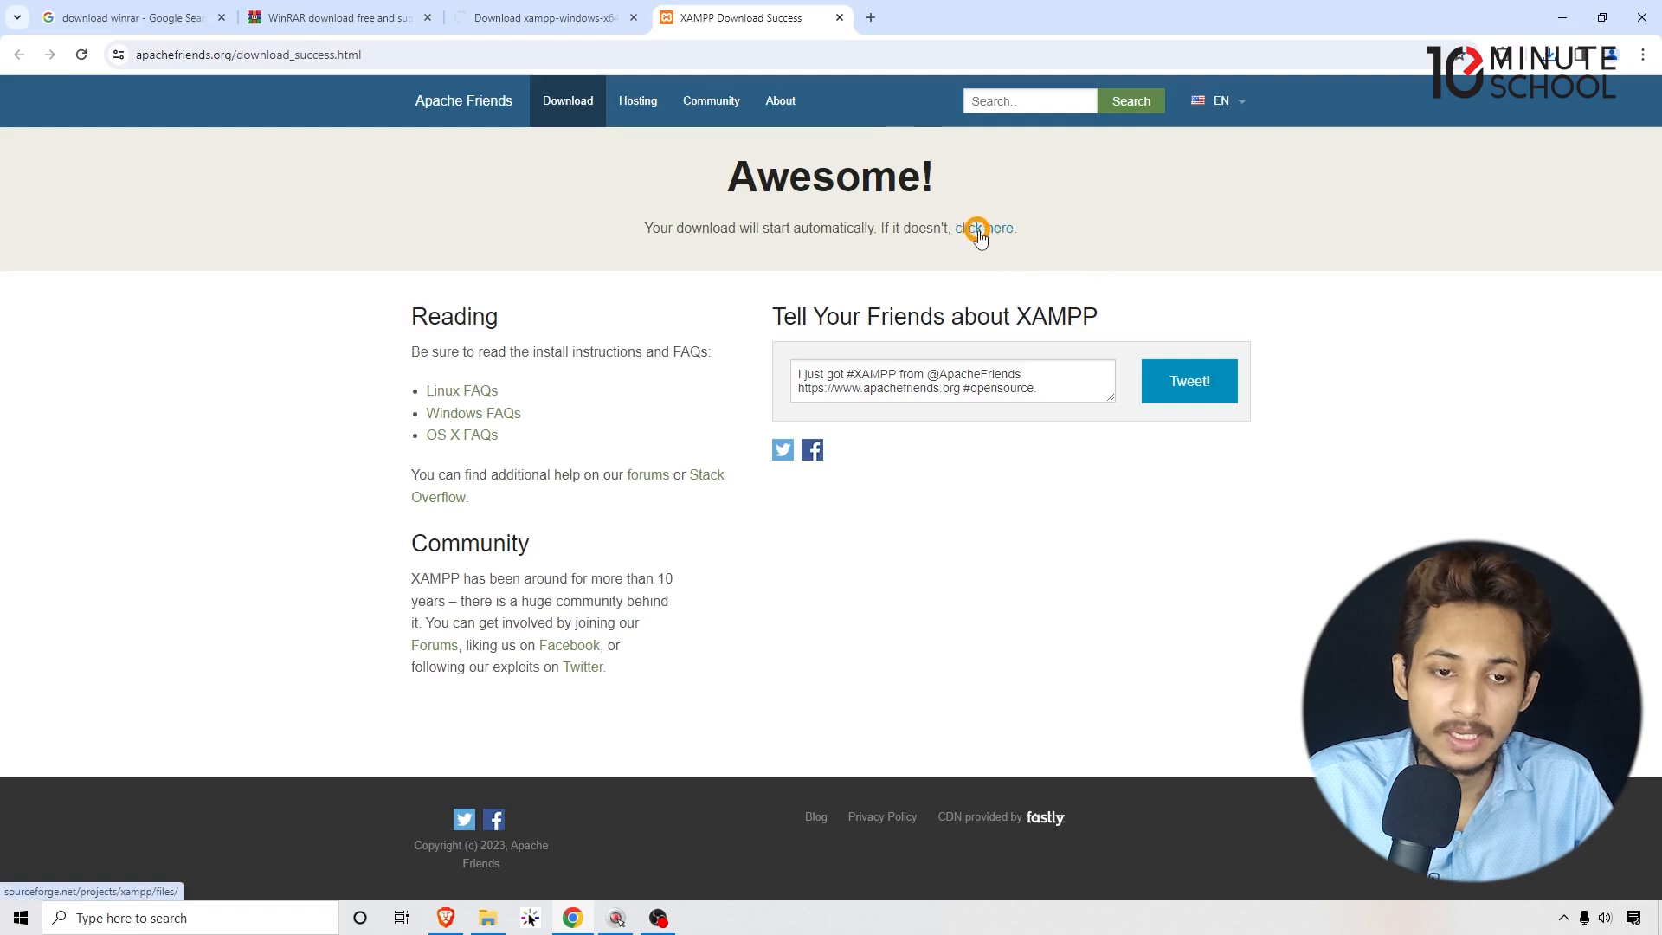
- Cancel the running XAMPP installer download and dismiss the recent download history
left_click(1550, 57)
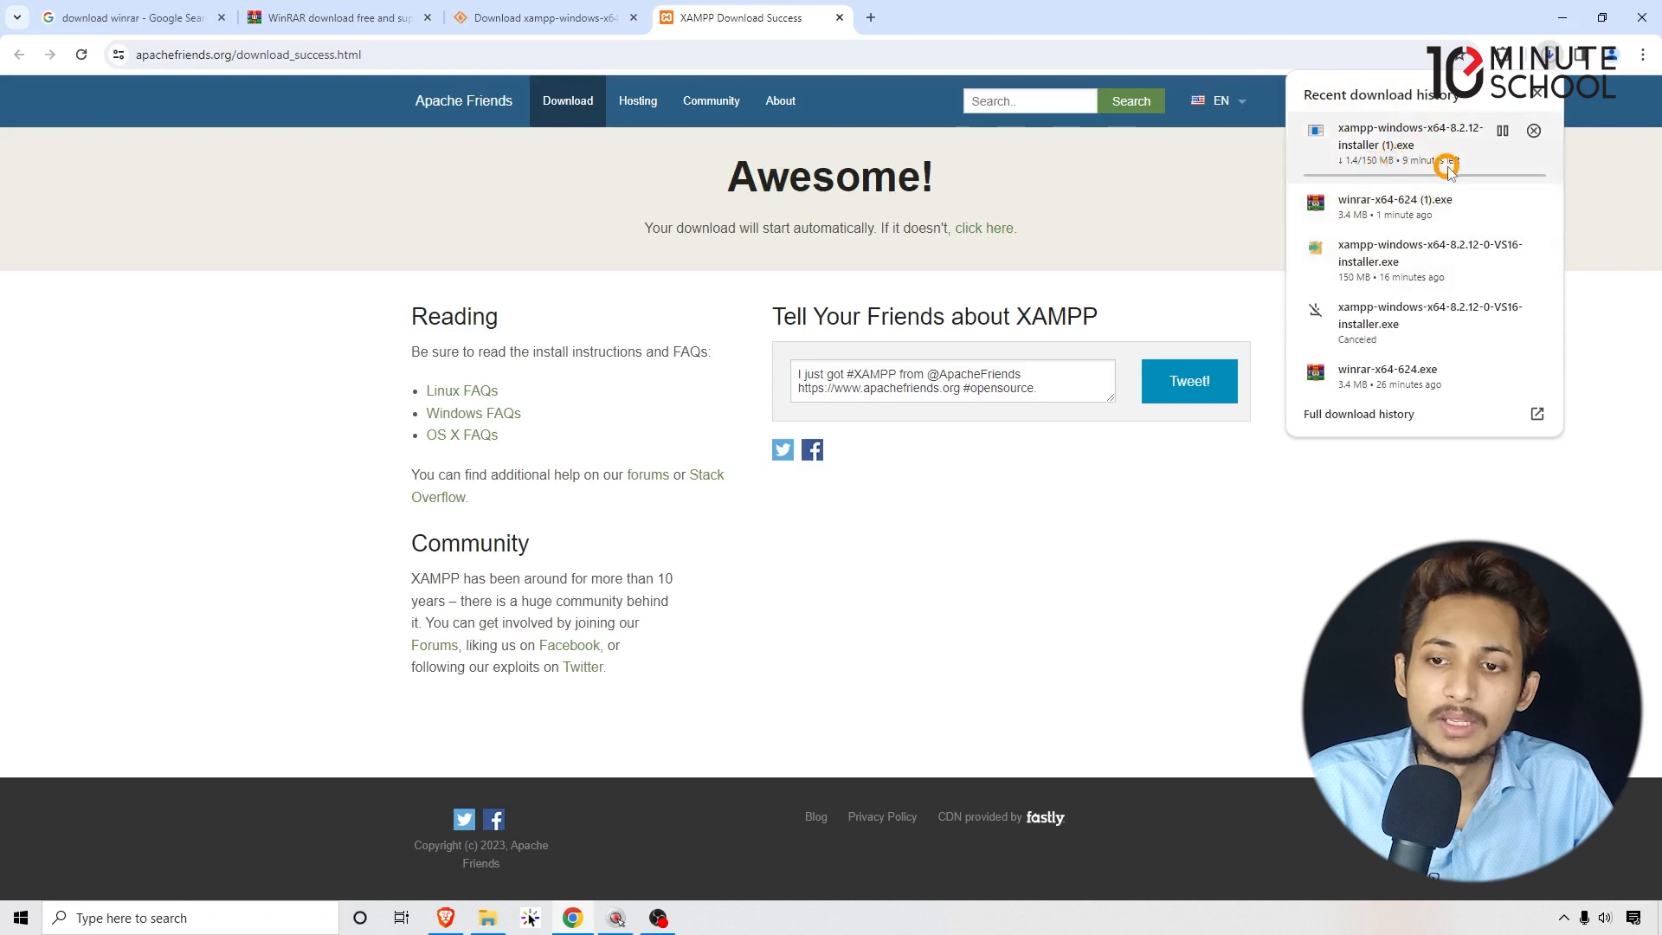
left_click(1534, 130)
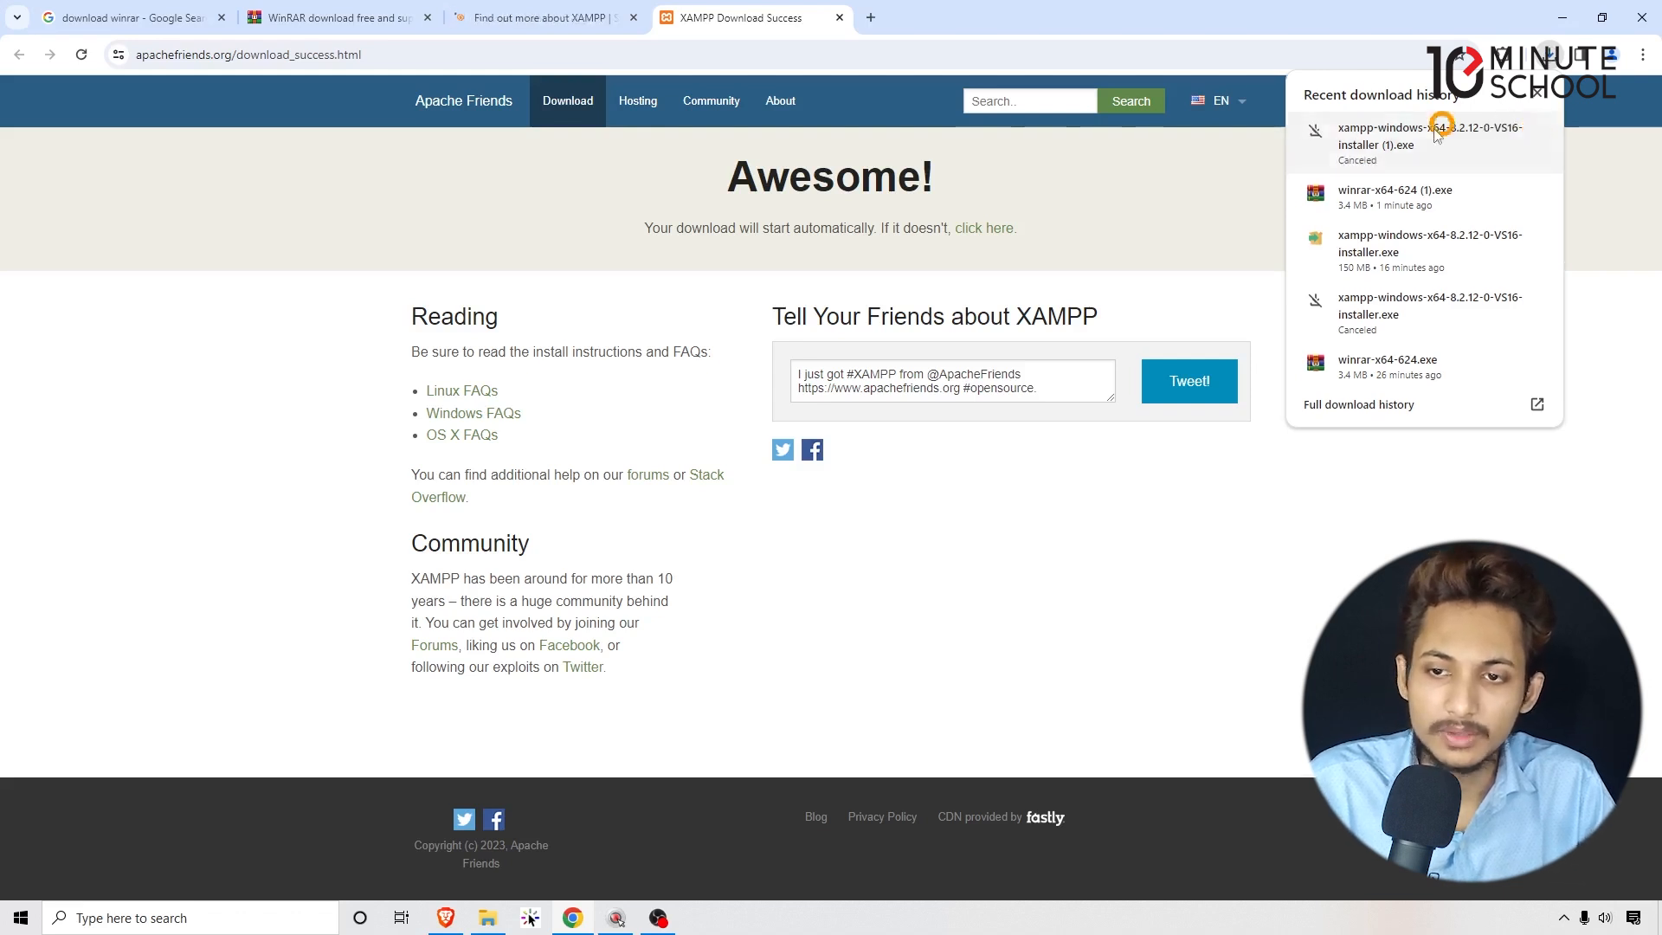
left_click(1152, 175)
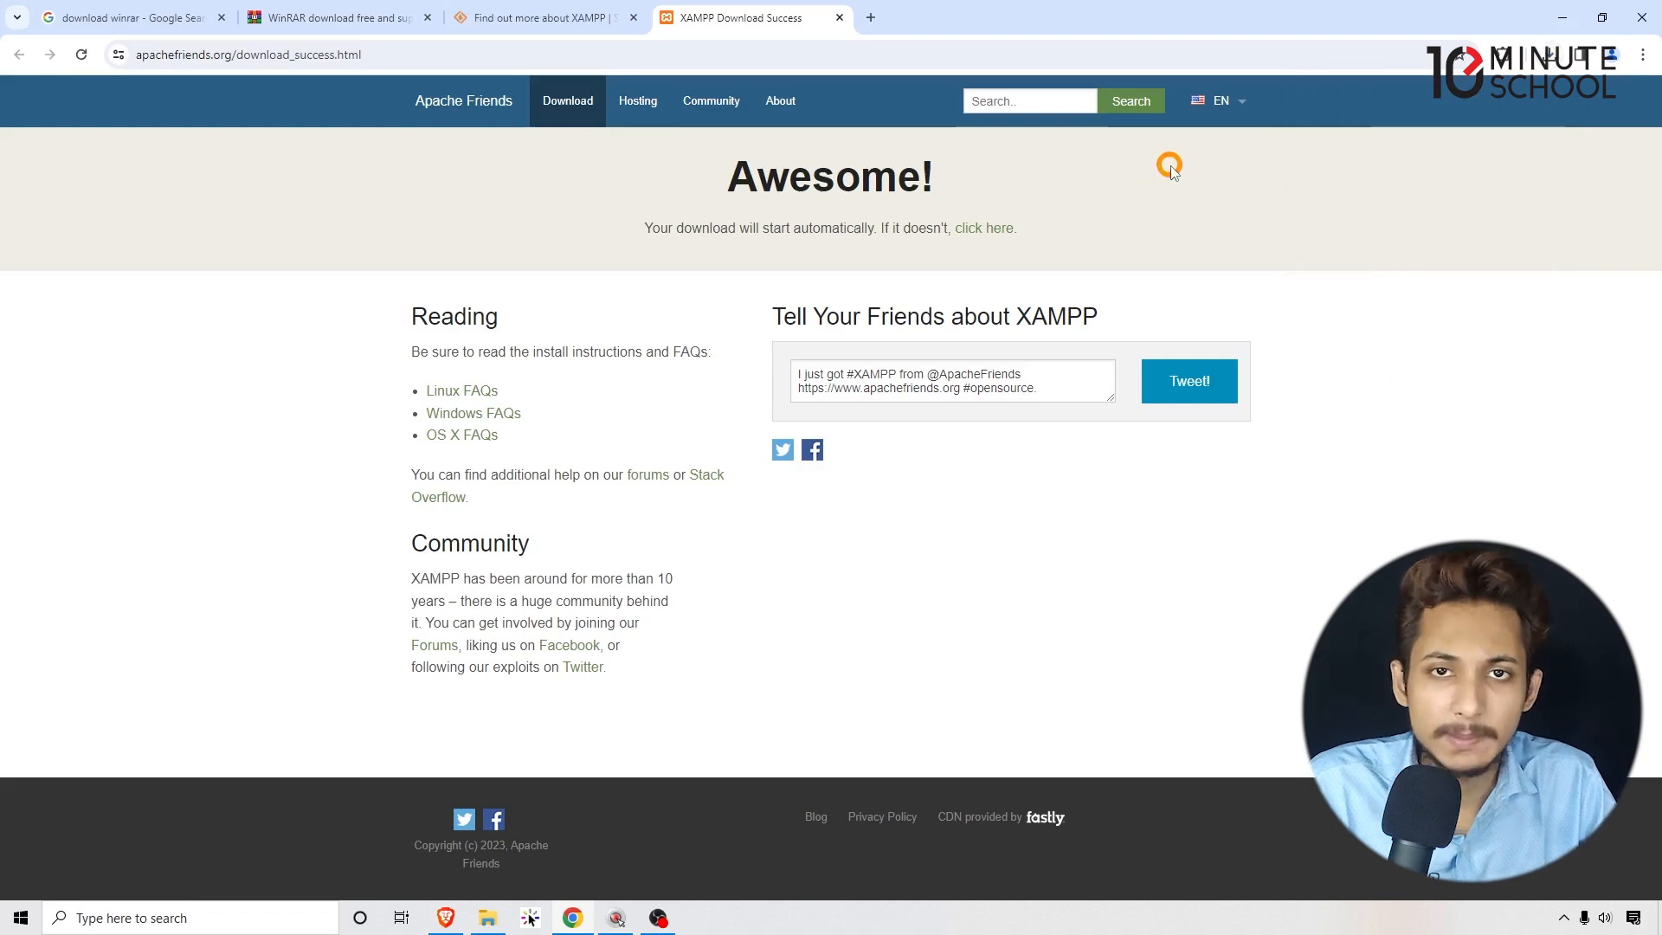
- Switch to File Explorer and open the Downloads folder
mouse_move(487, 925)
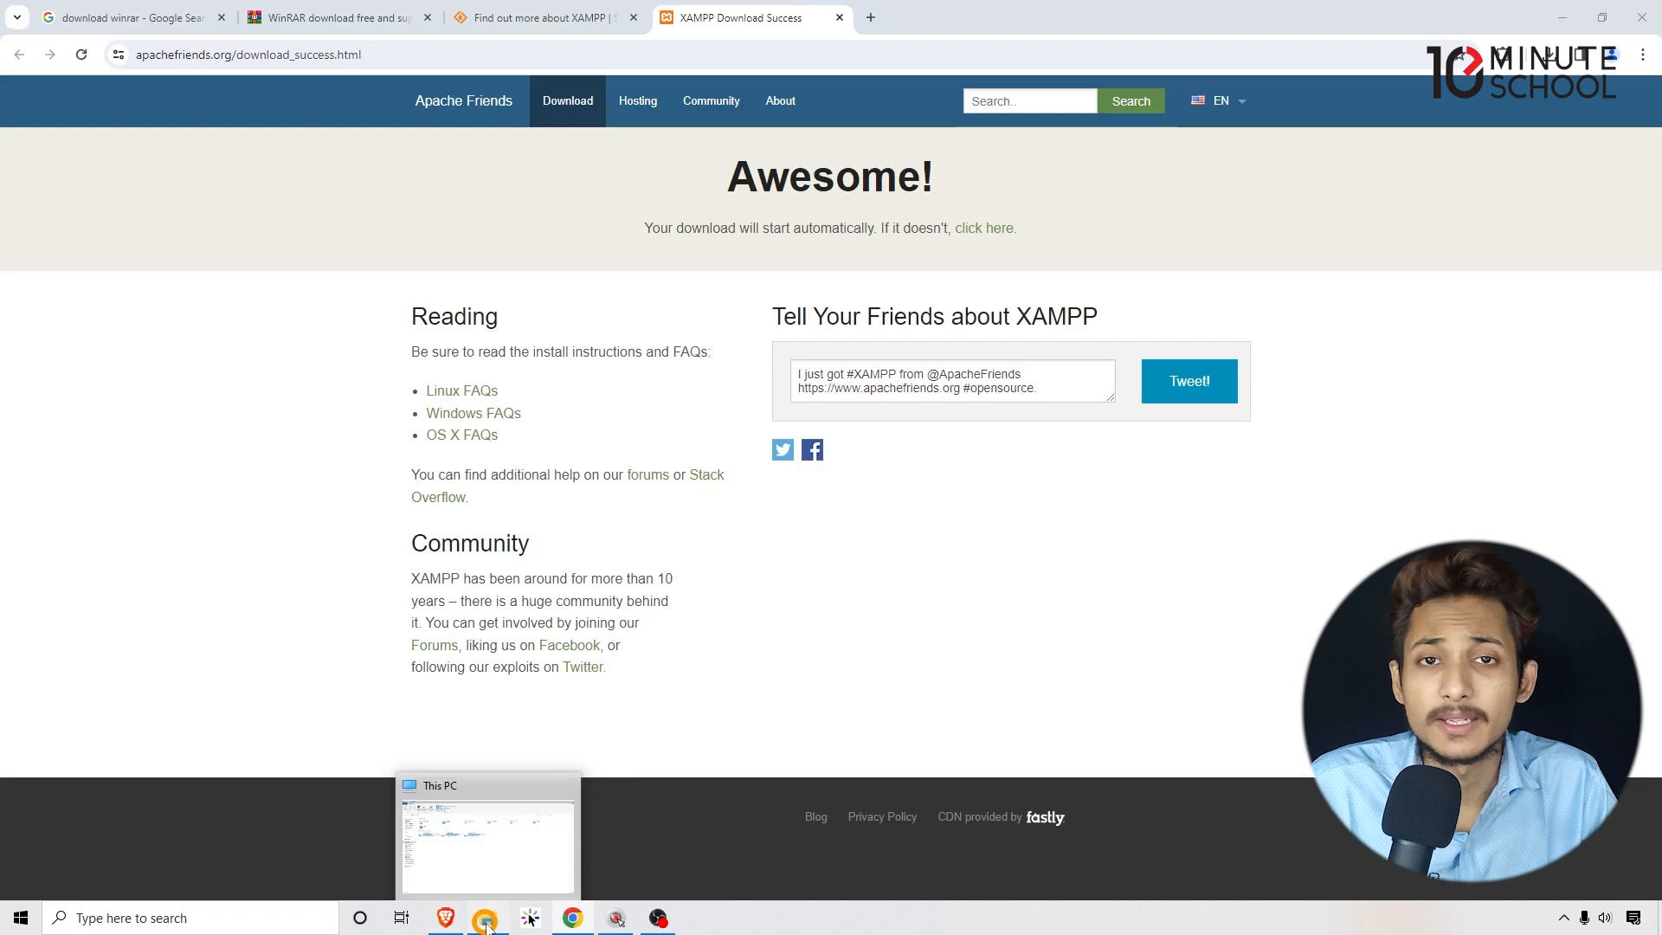
left_click(486, 923)
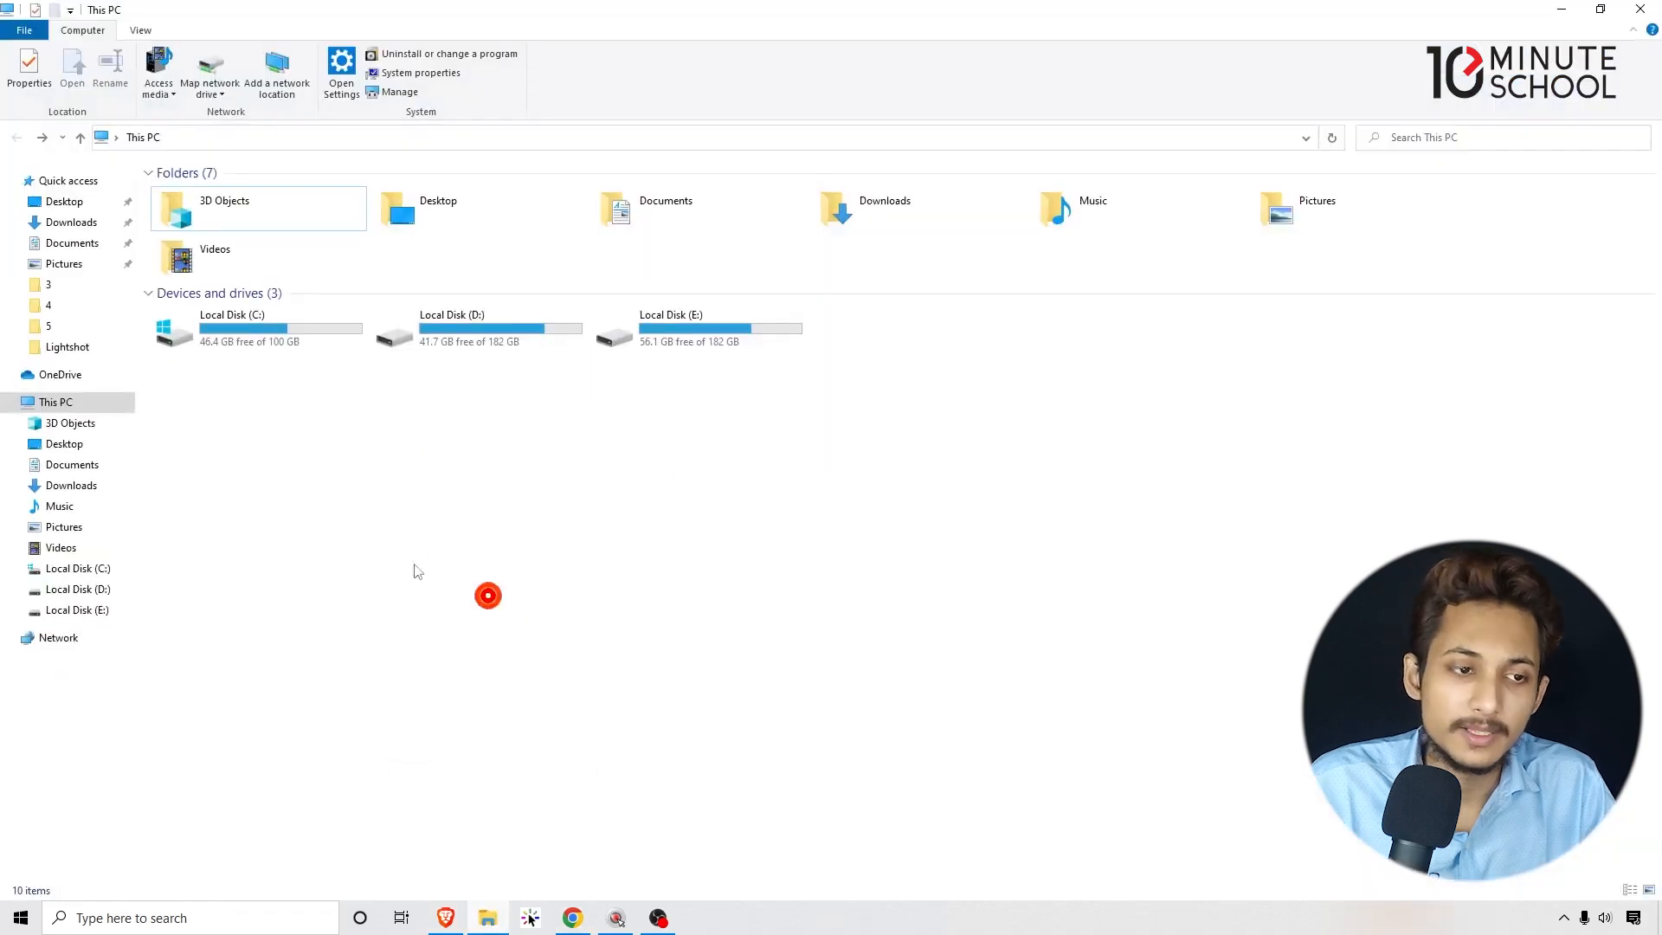
left_click(73, 224)
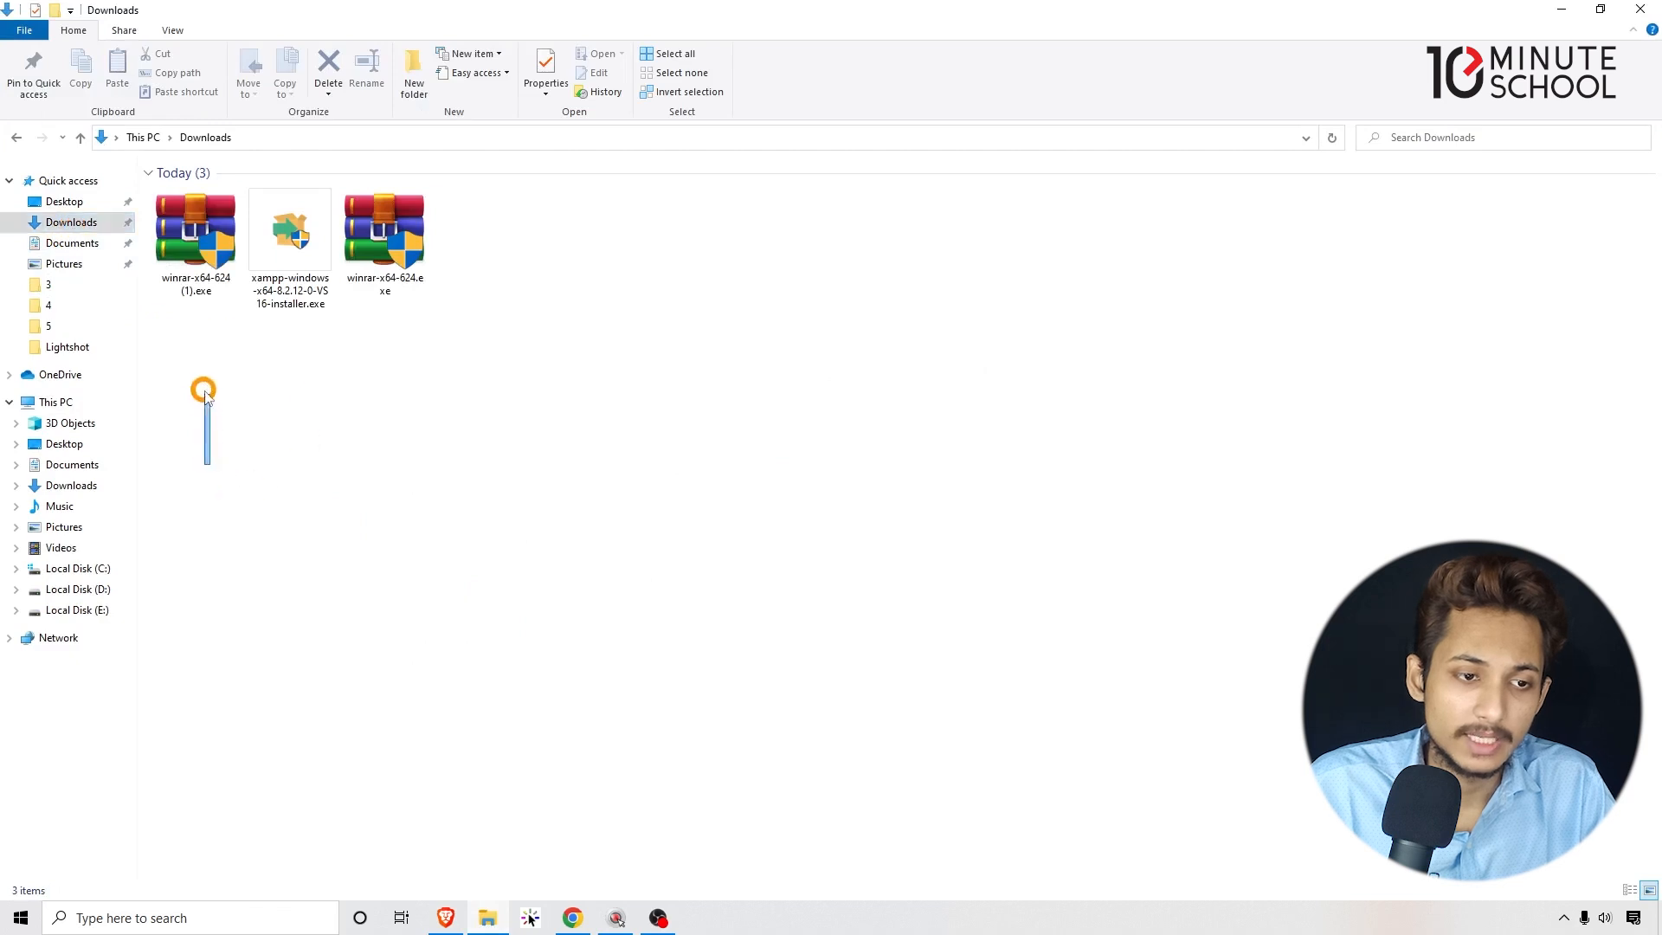
- Delete the duplicate WinRAR installer winrar-x64-624 (1).exe from the Downloads folder
left_click(201, 256)
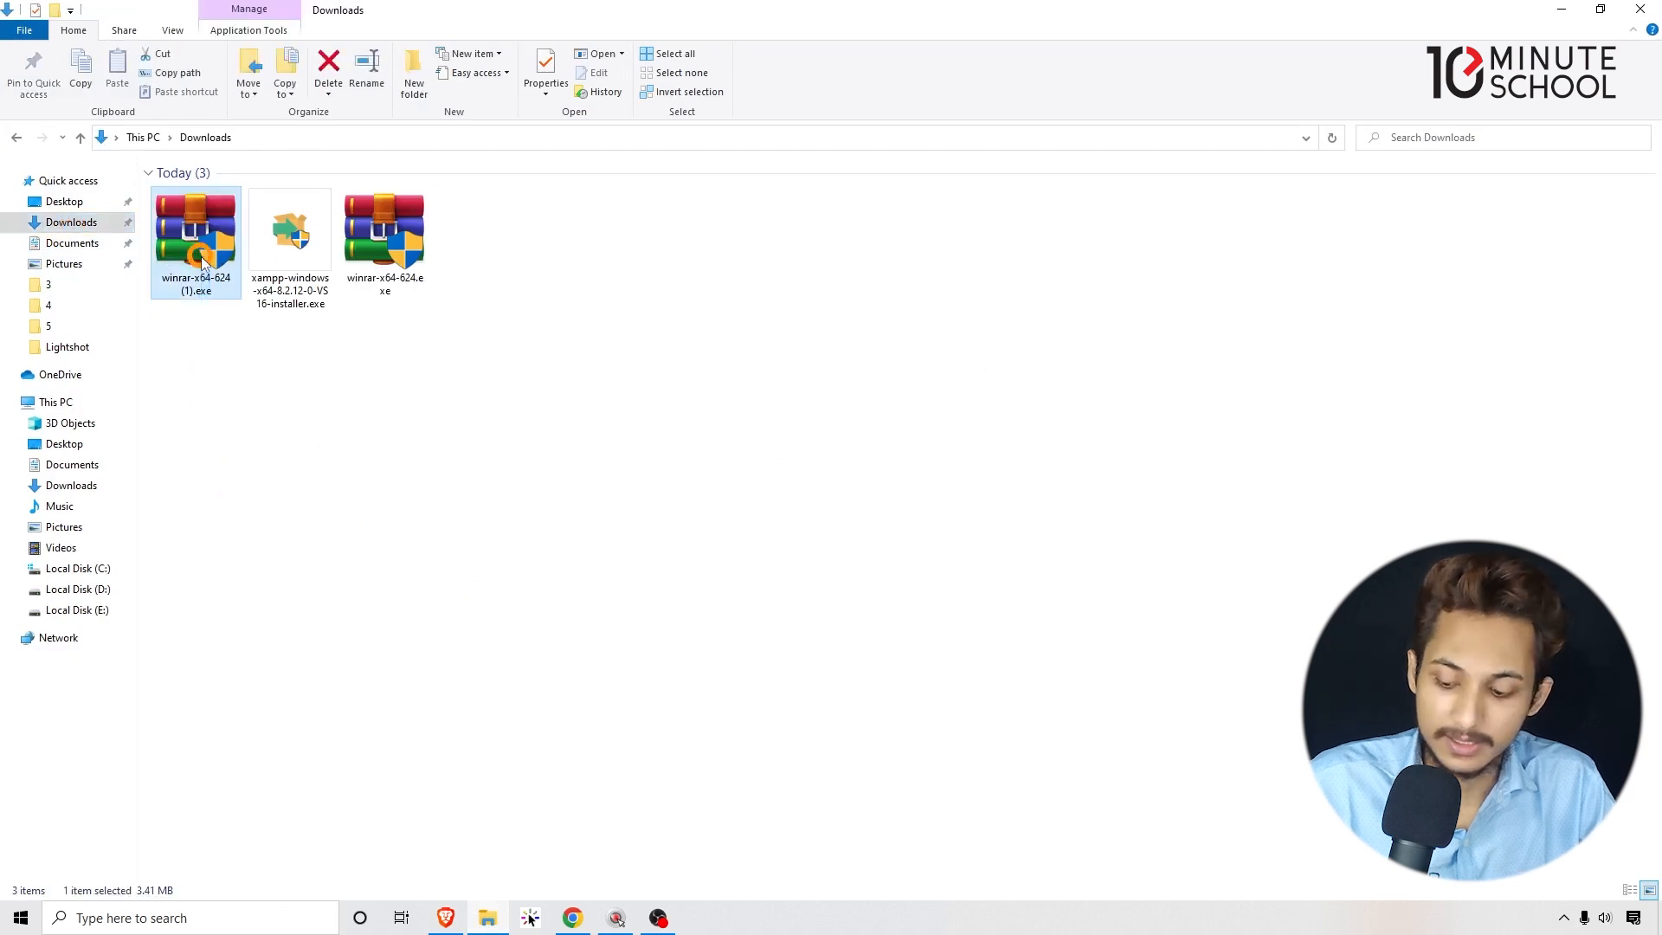
left_click(486, 346)
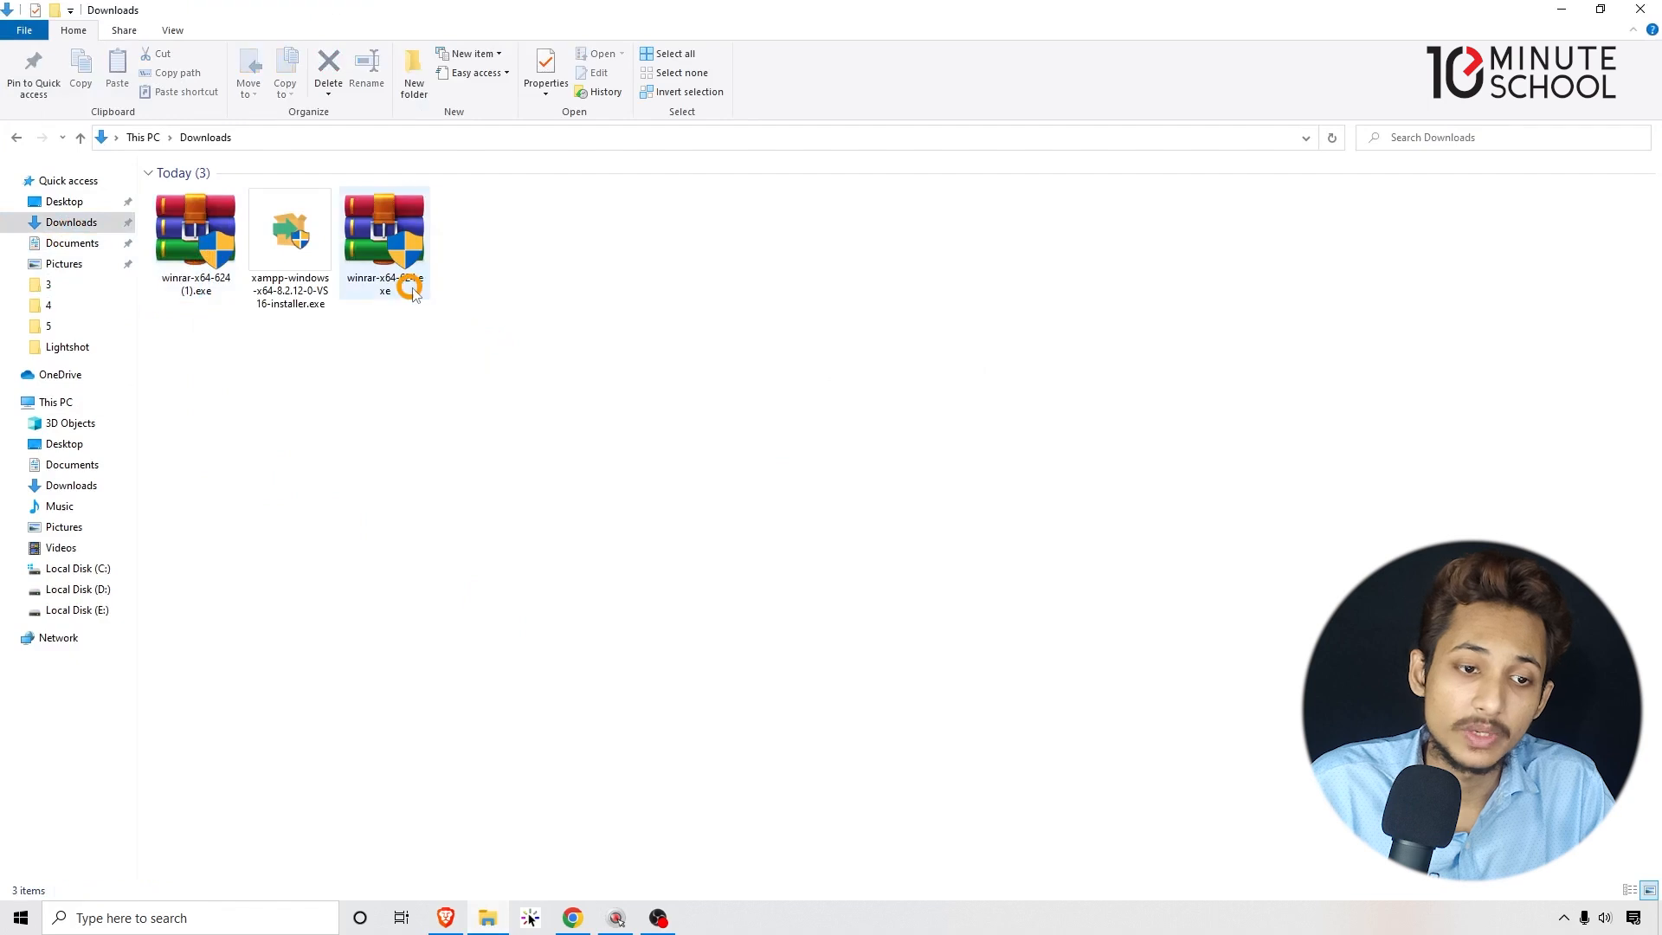
left_click(196, 256)
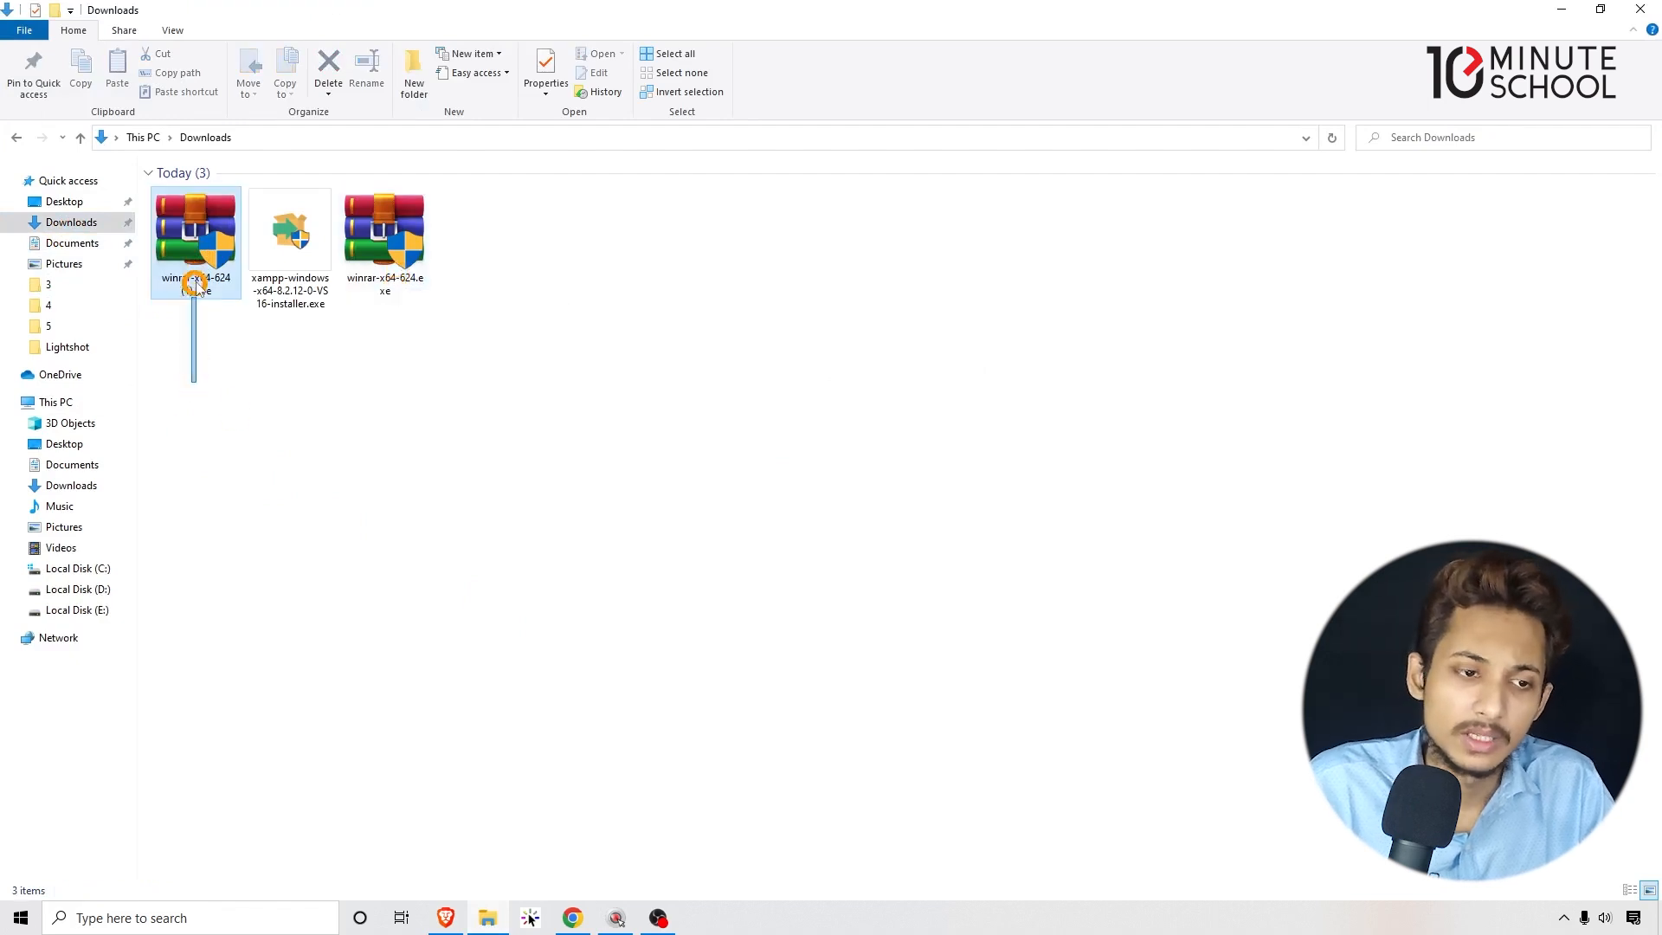
key("Delete")
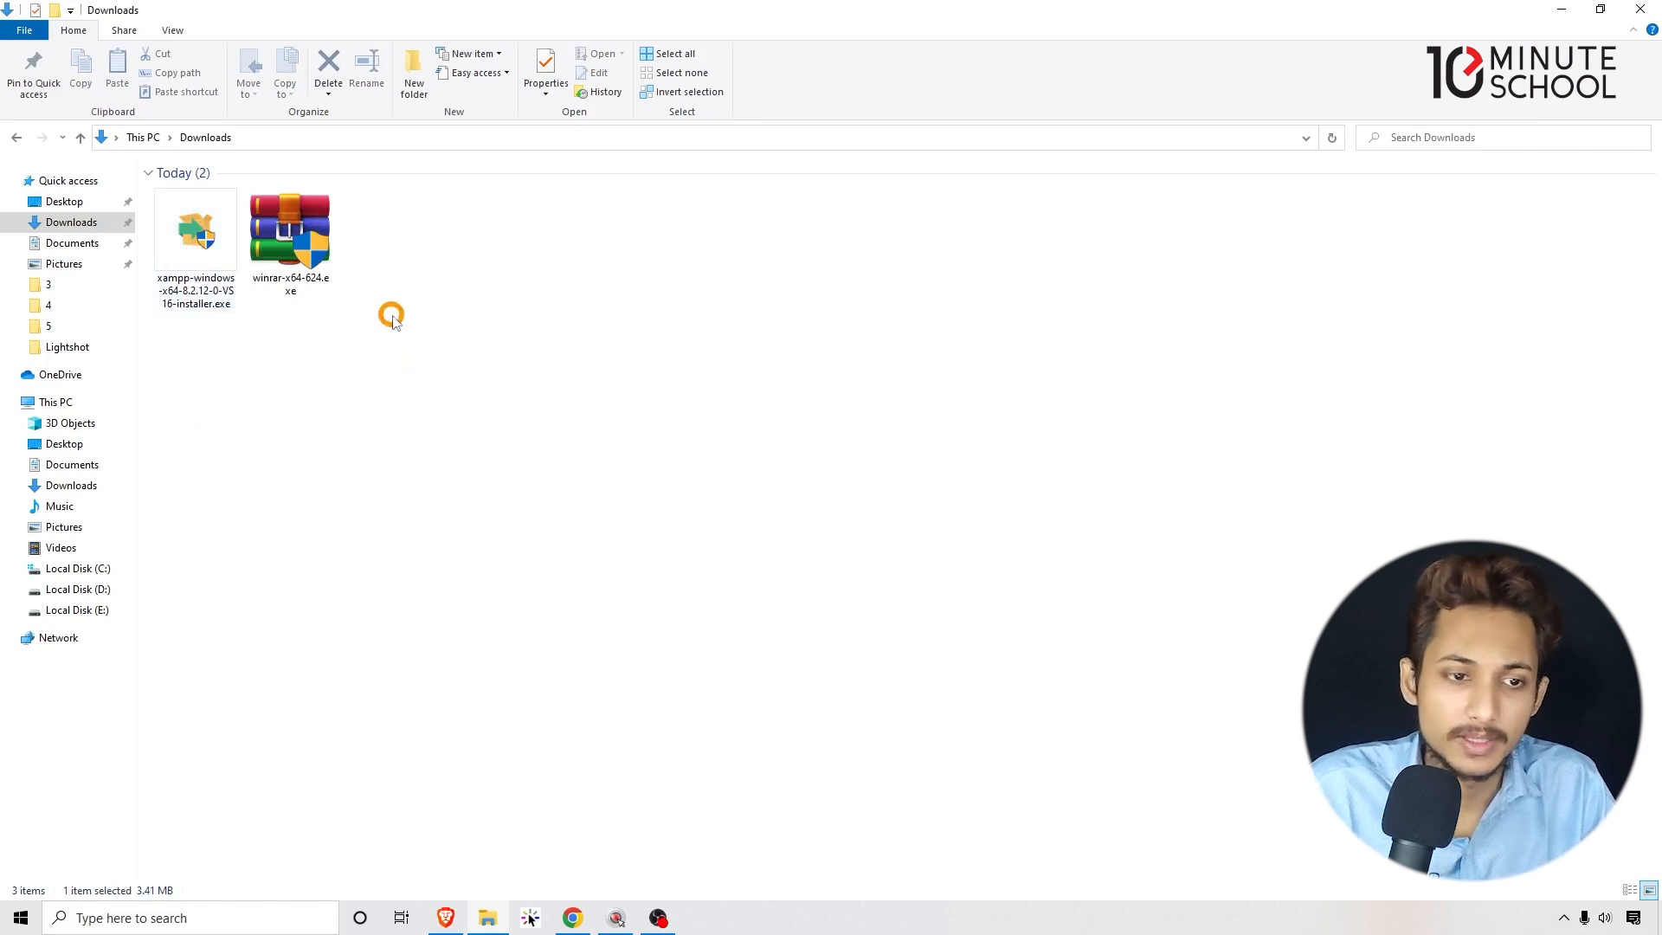
left_click(292, 372)
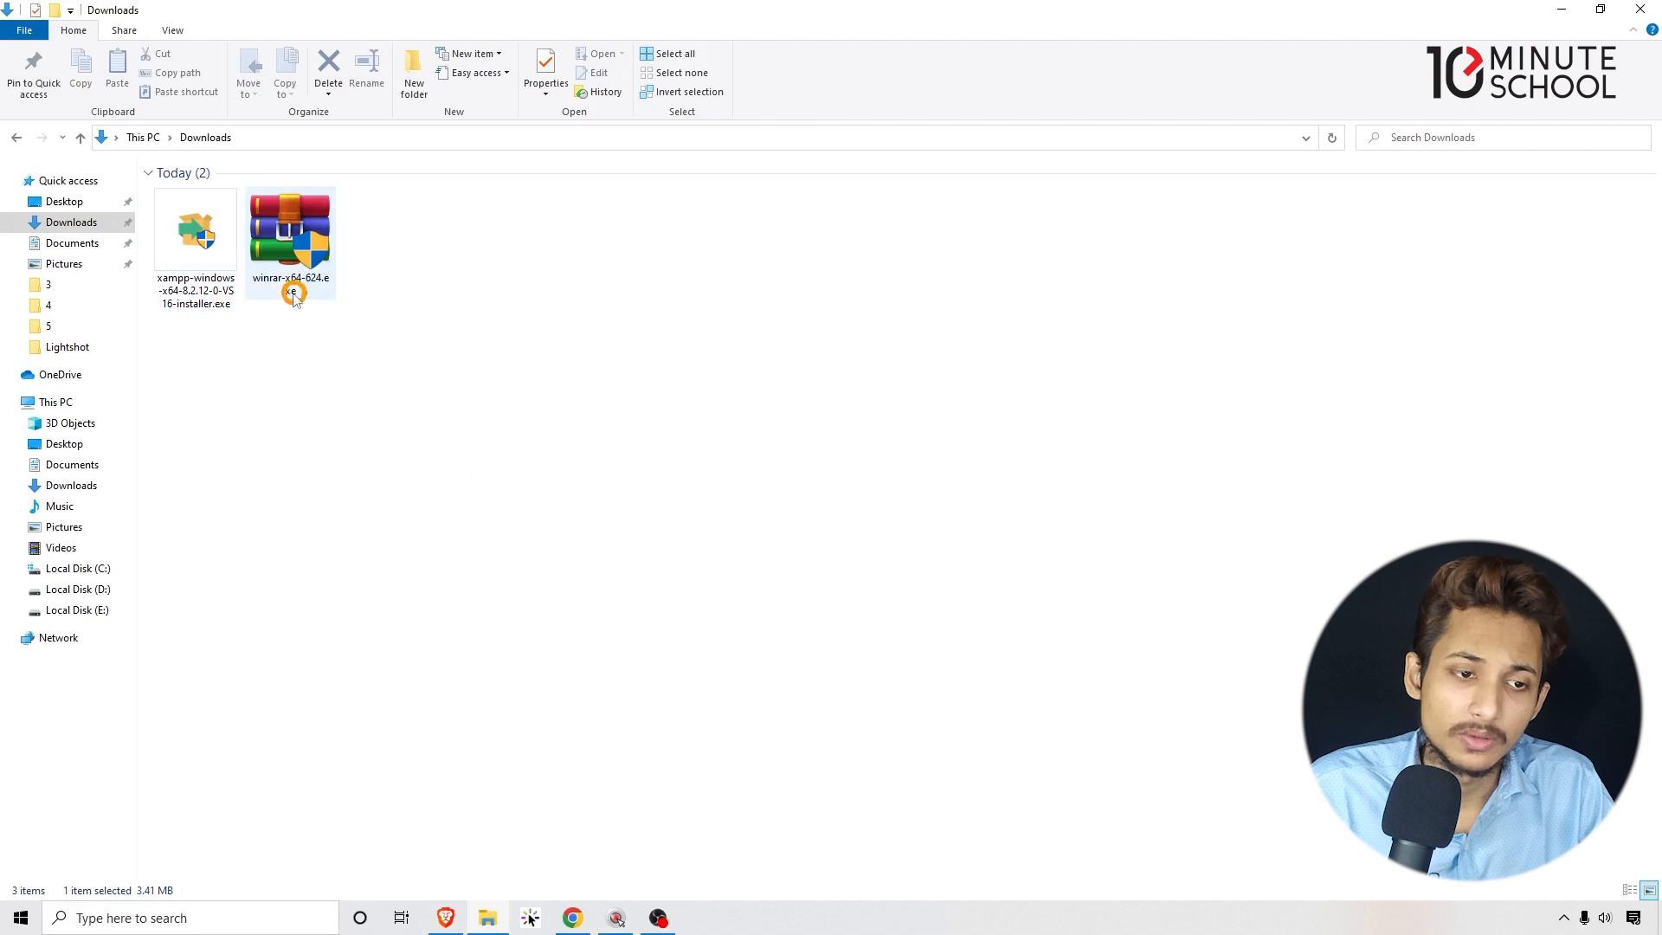
- Search Windows for "folde", open File Explorer Options, and move its dialog clear of the downloaded files
left_click(220, 917)
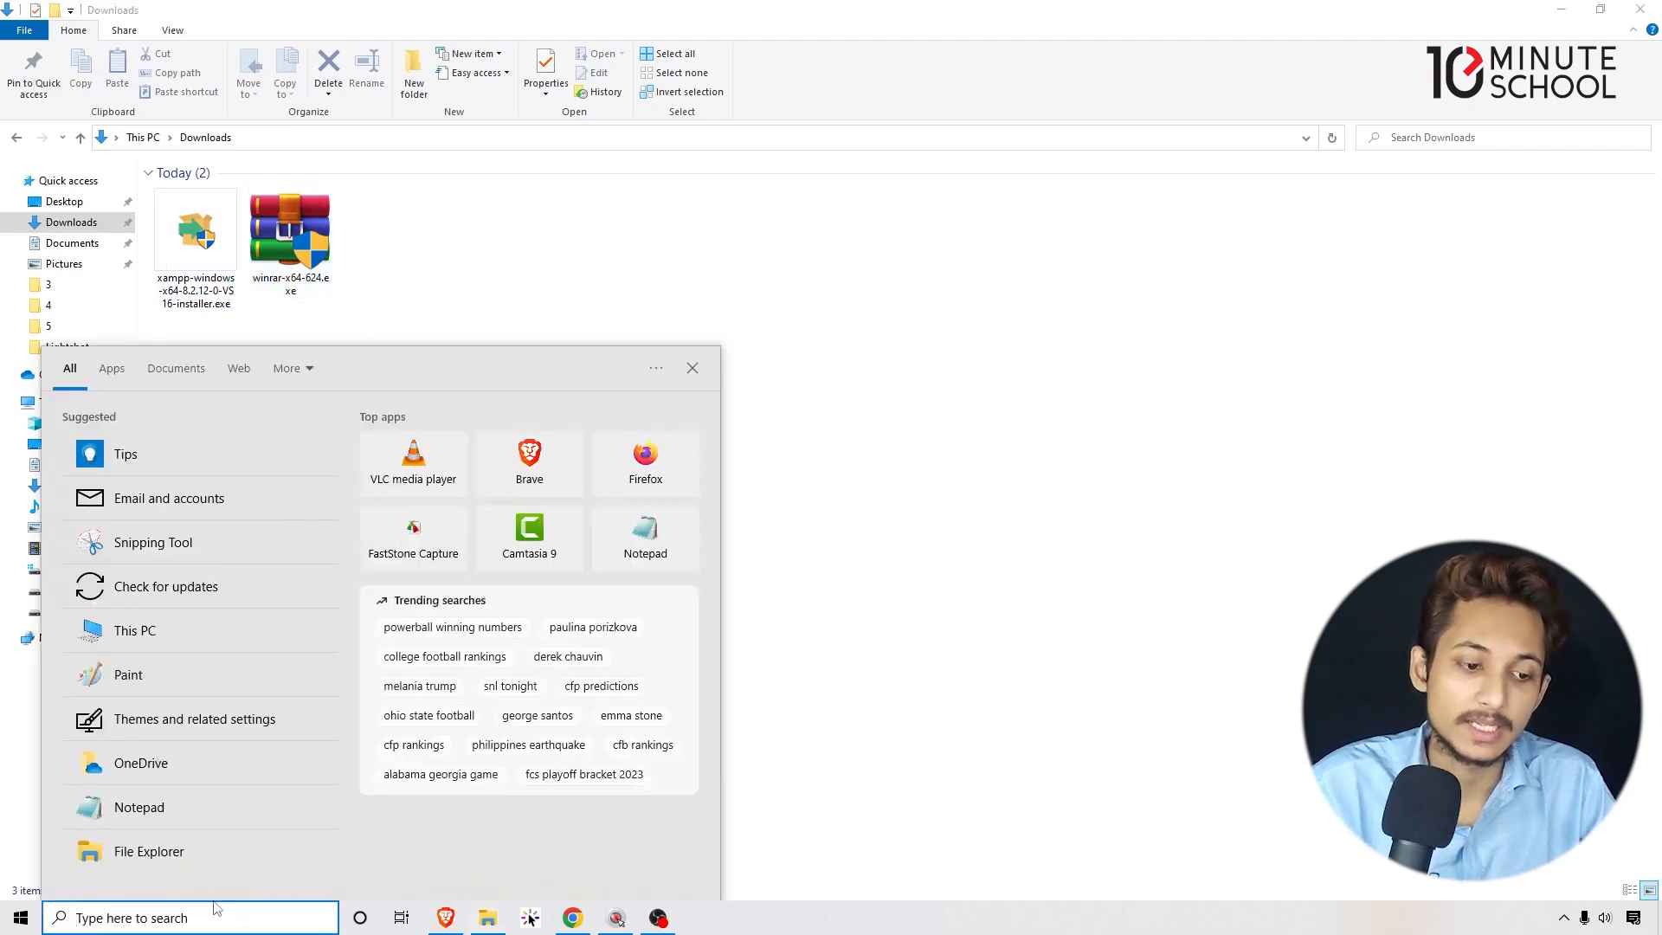
type("f")
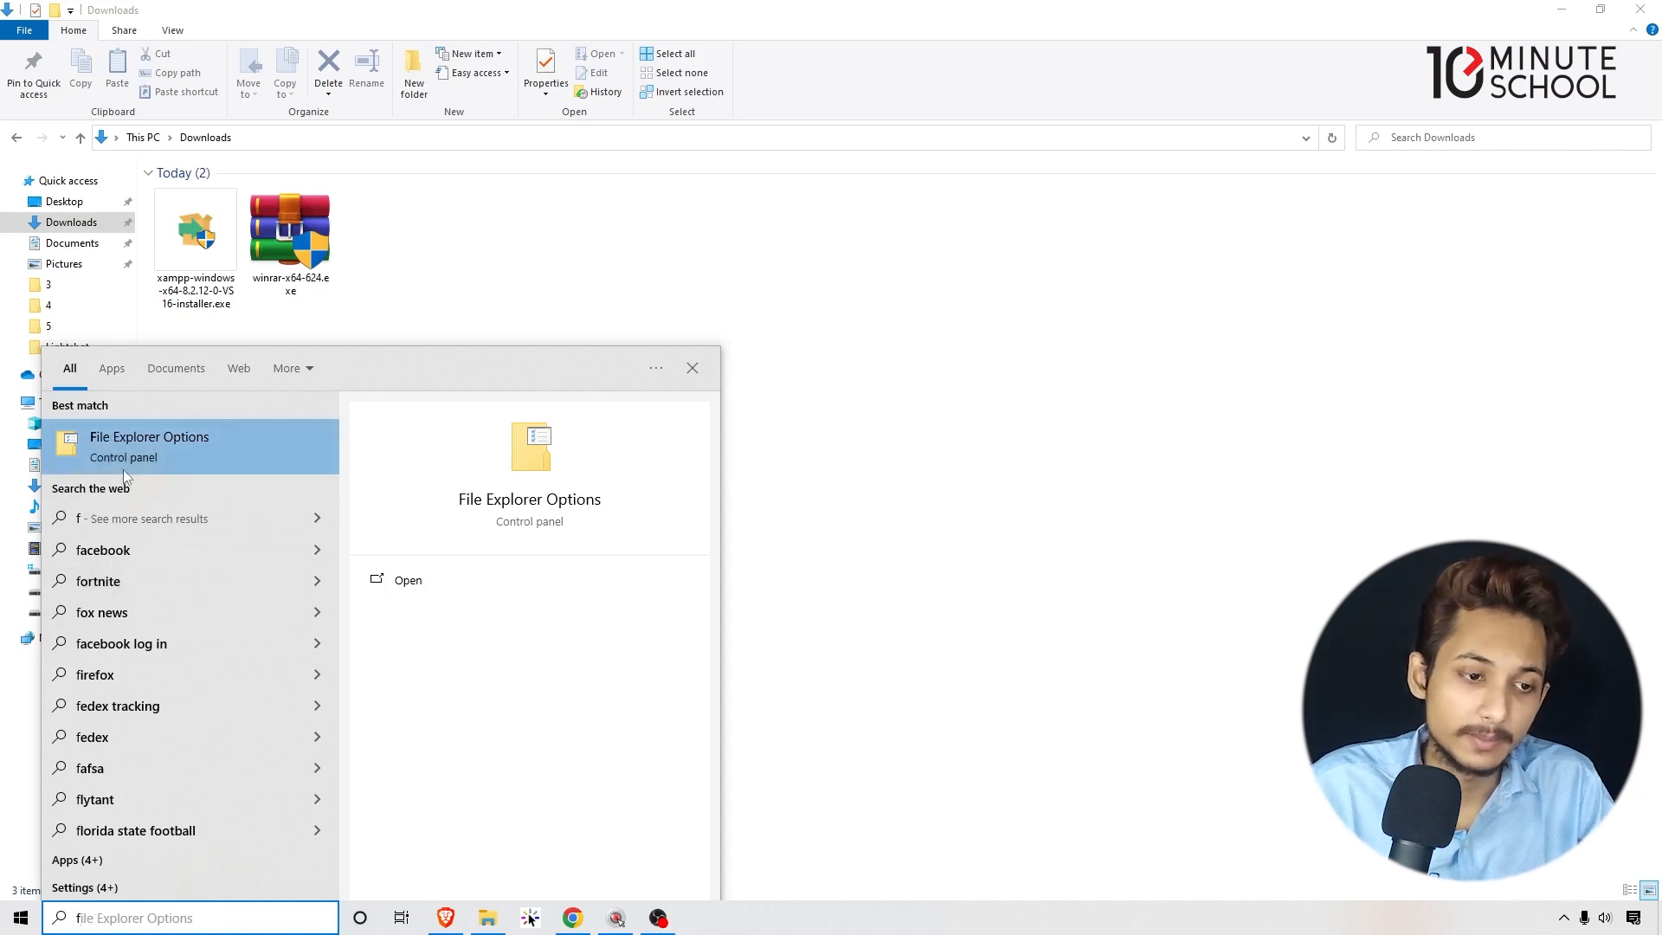
type("ile")
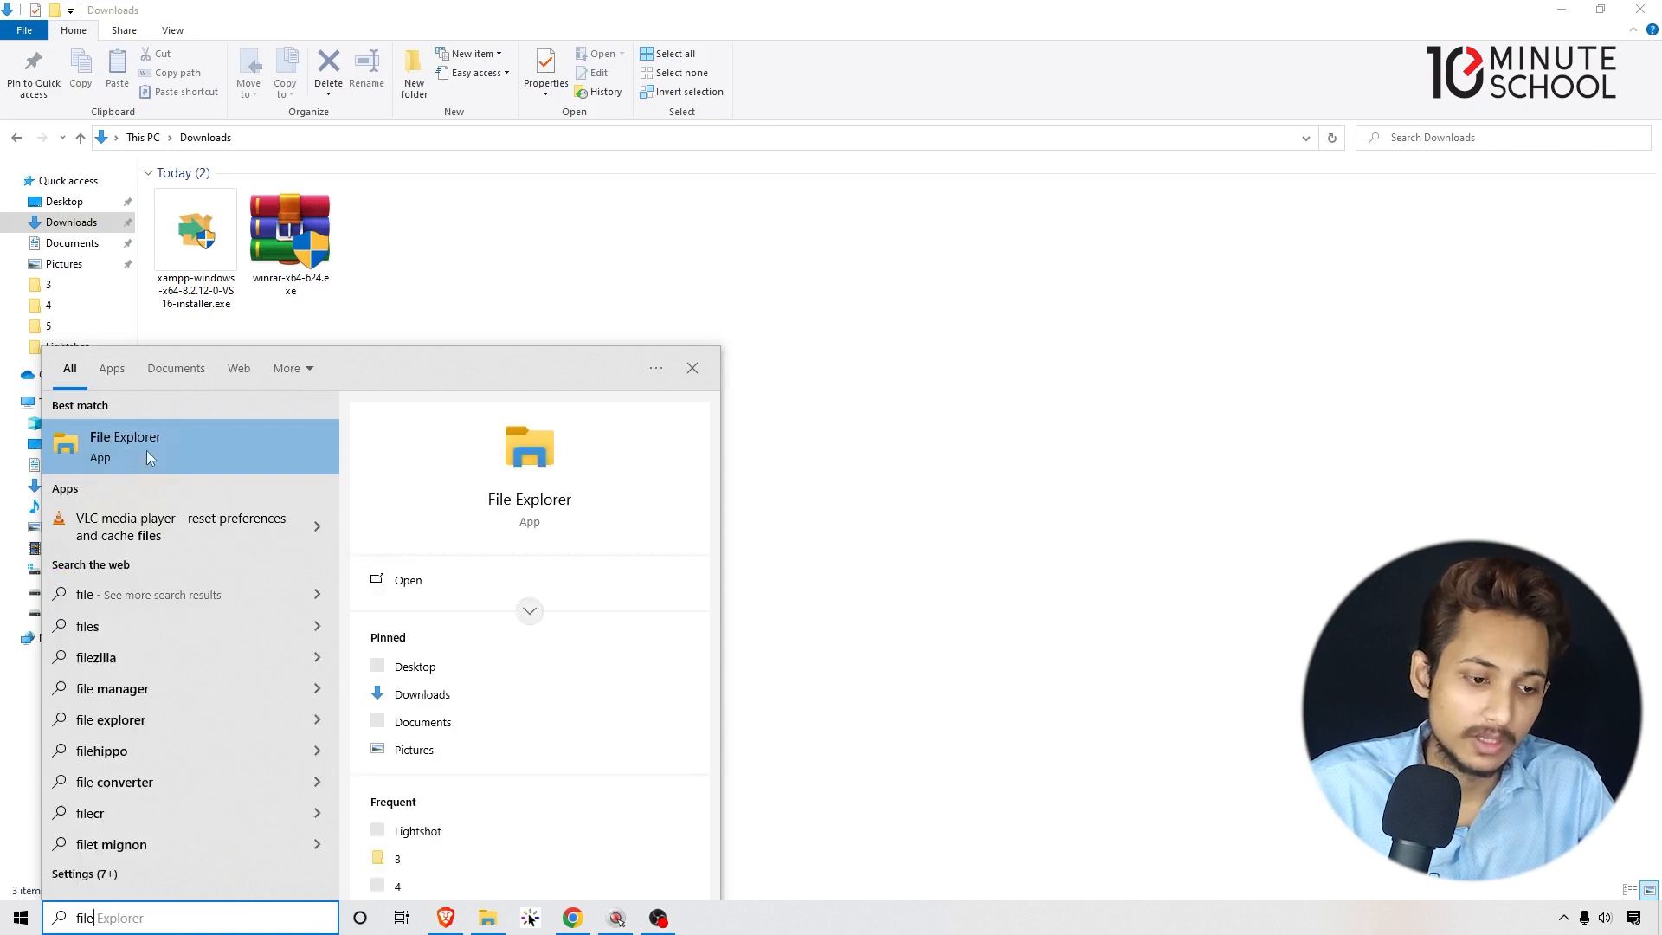
key("BackSpace")
key("BackSpace")
key("BackSpace")
type("old")
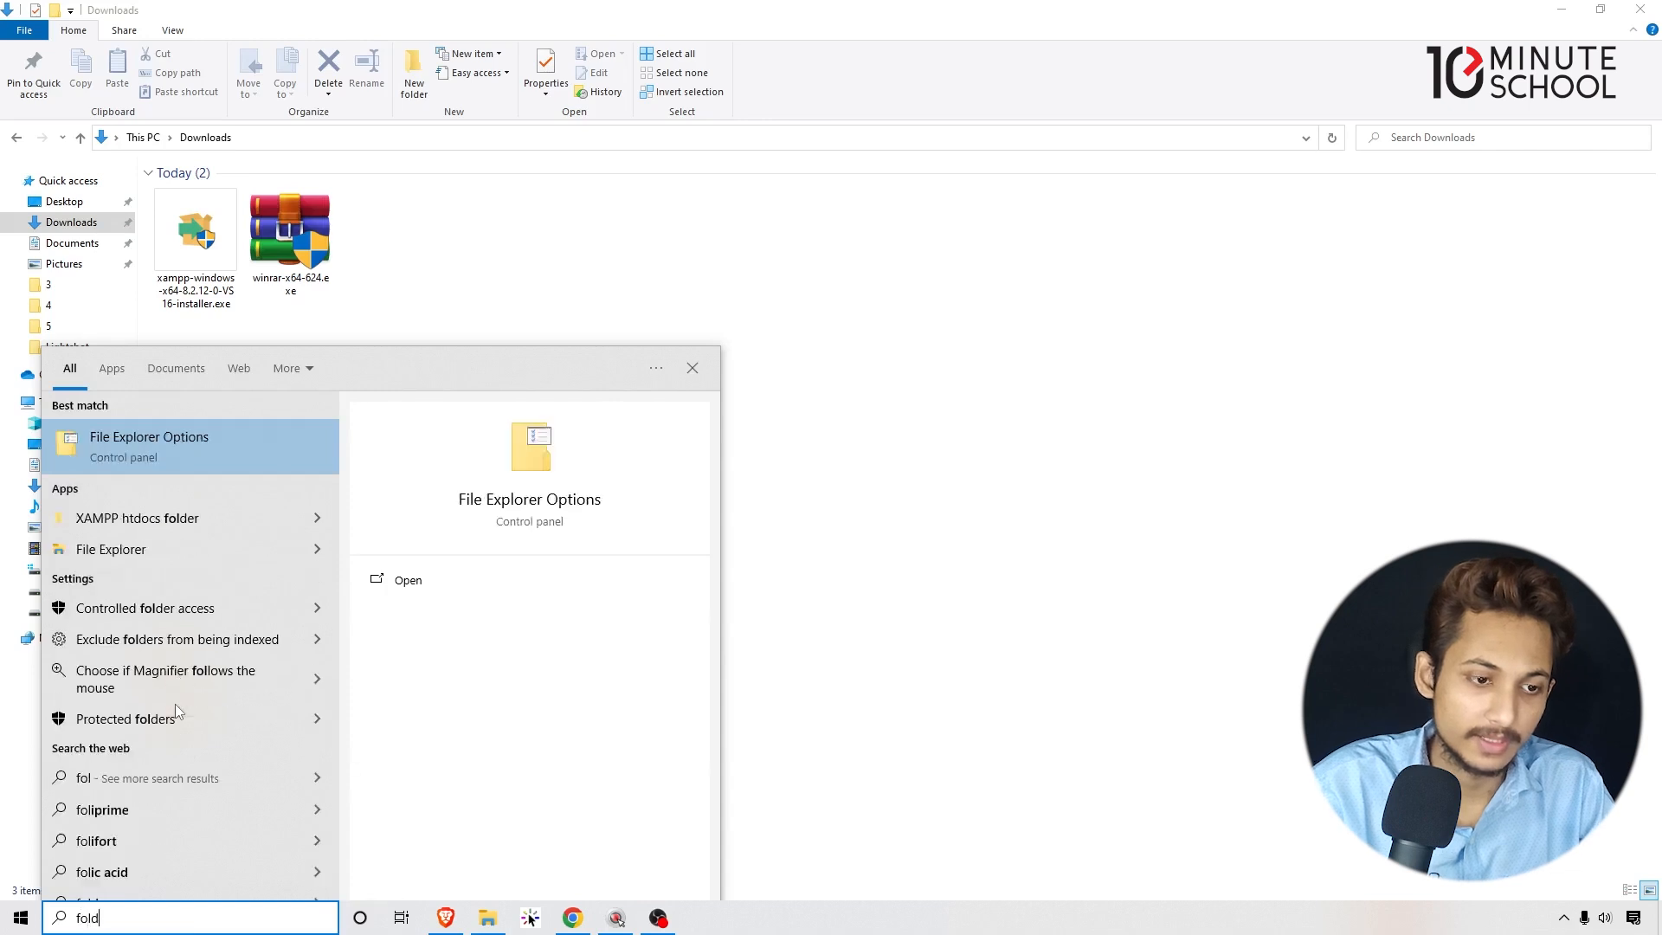
type("e")
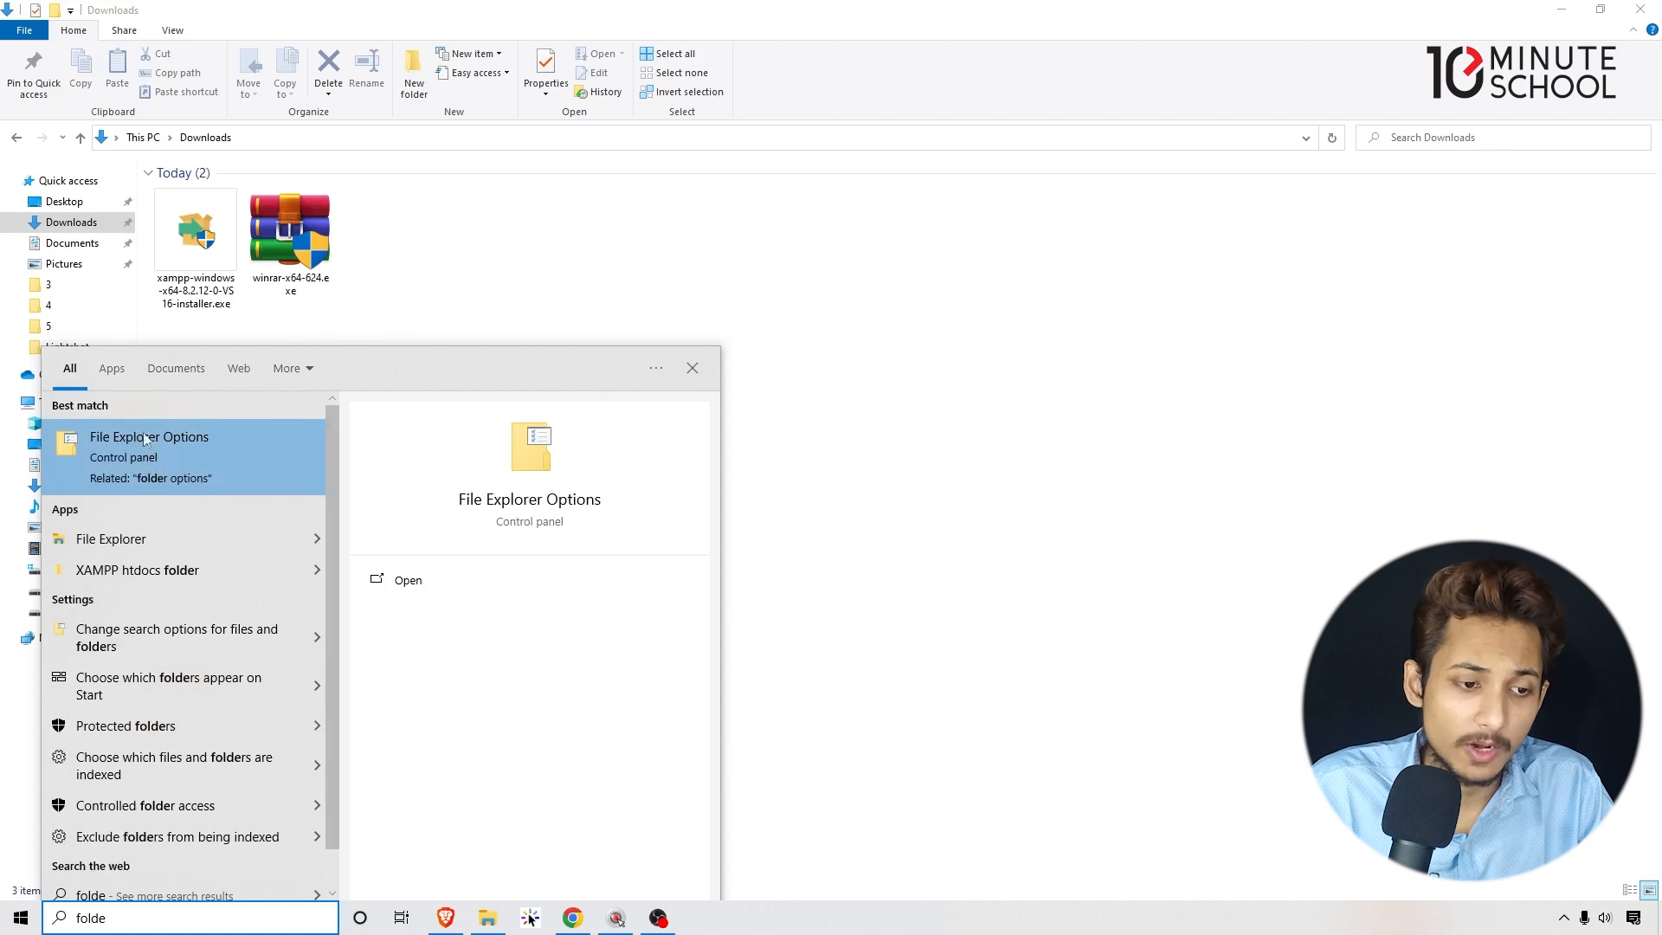
left_click(154, 443)
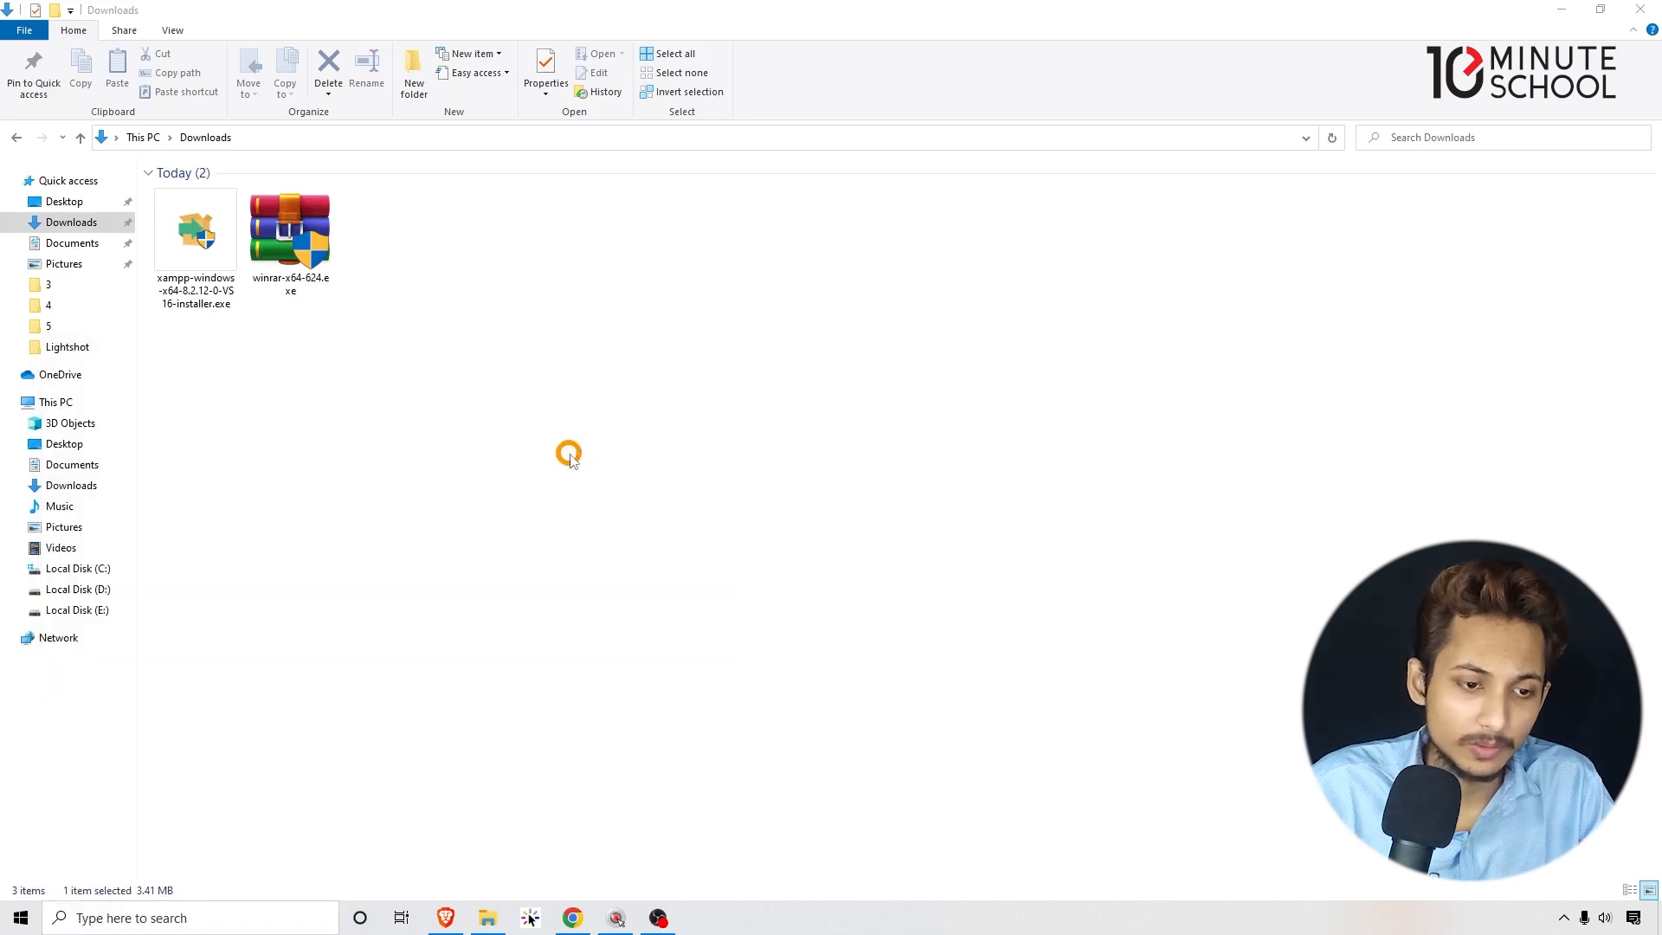
left_click_drag(290, 165, 898, 283)
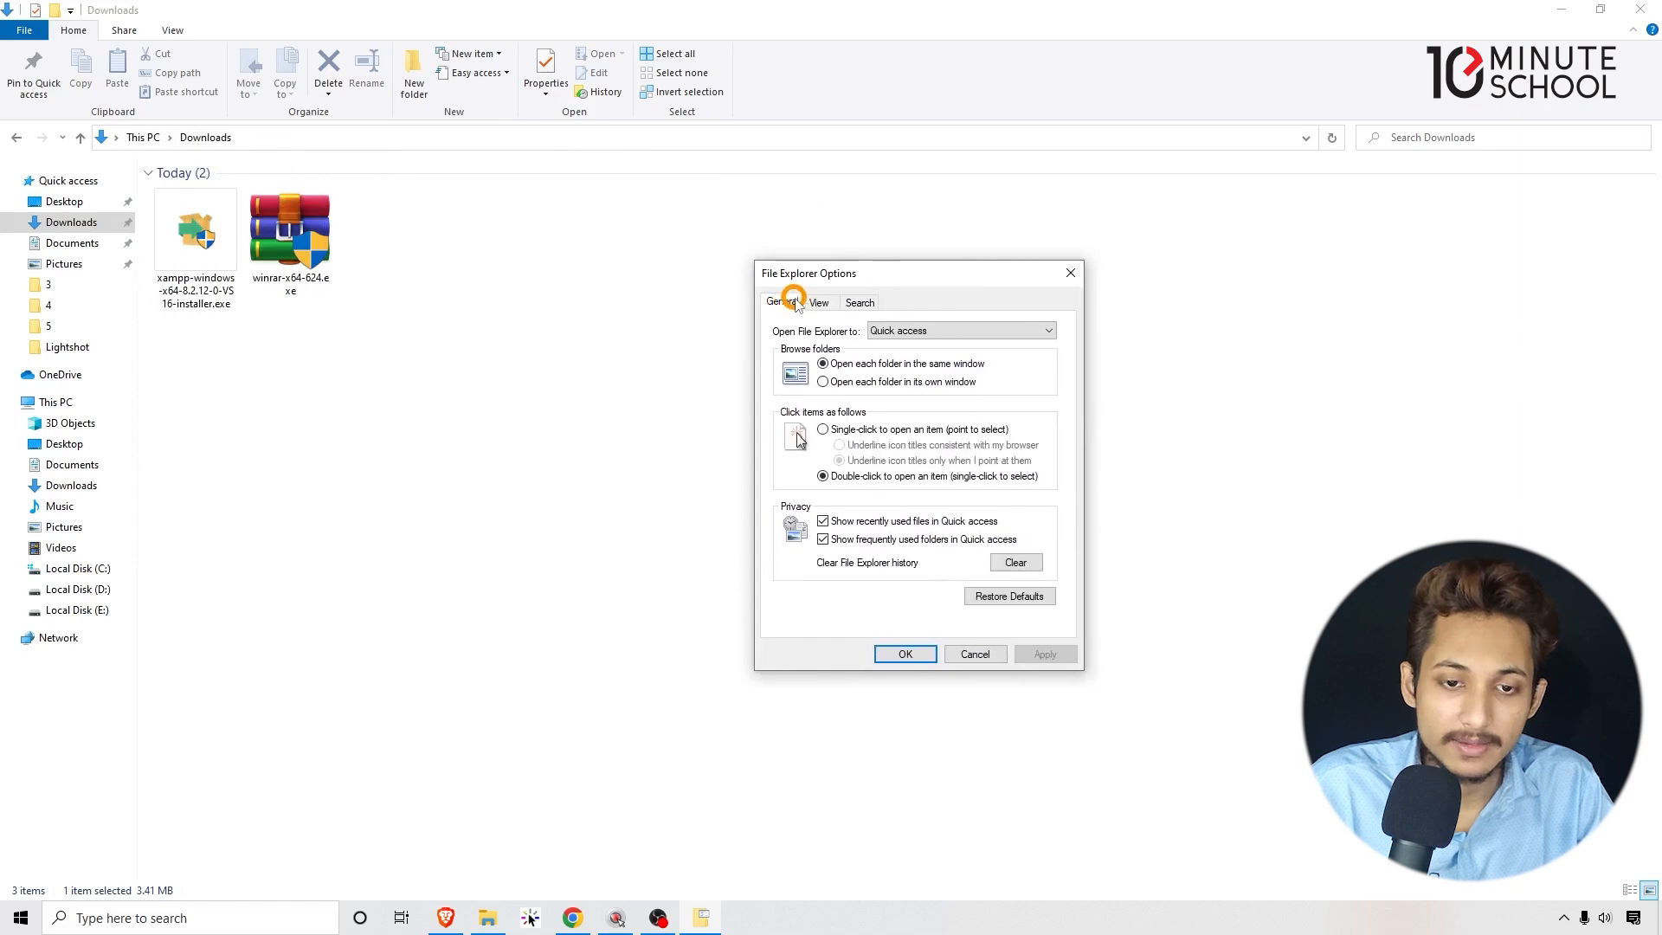
- Enable "Hide extensions for known file types" in the folder view settings and apply the change
left_click(817, 302)
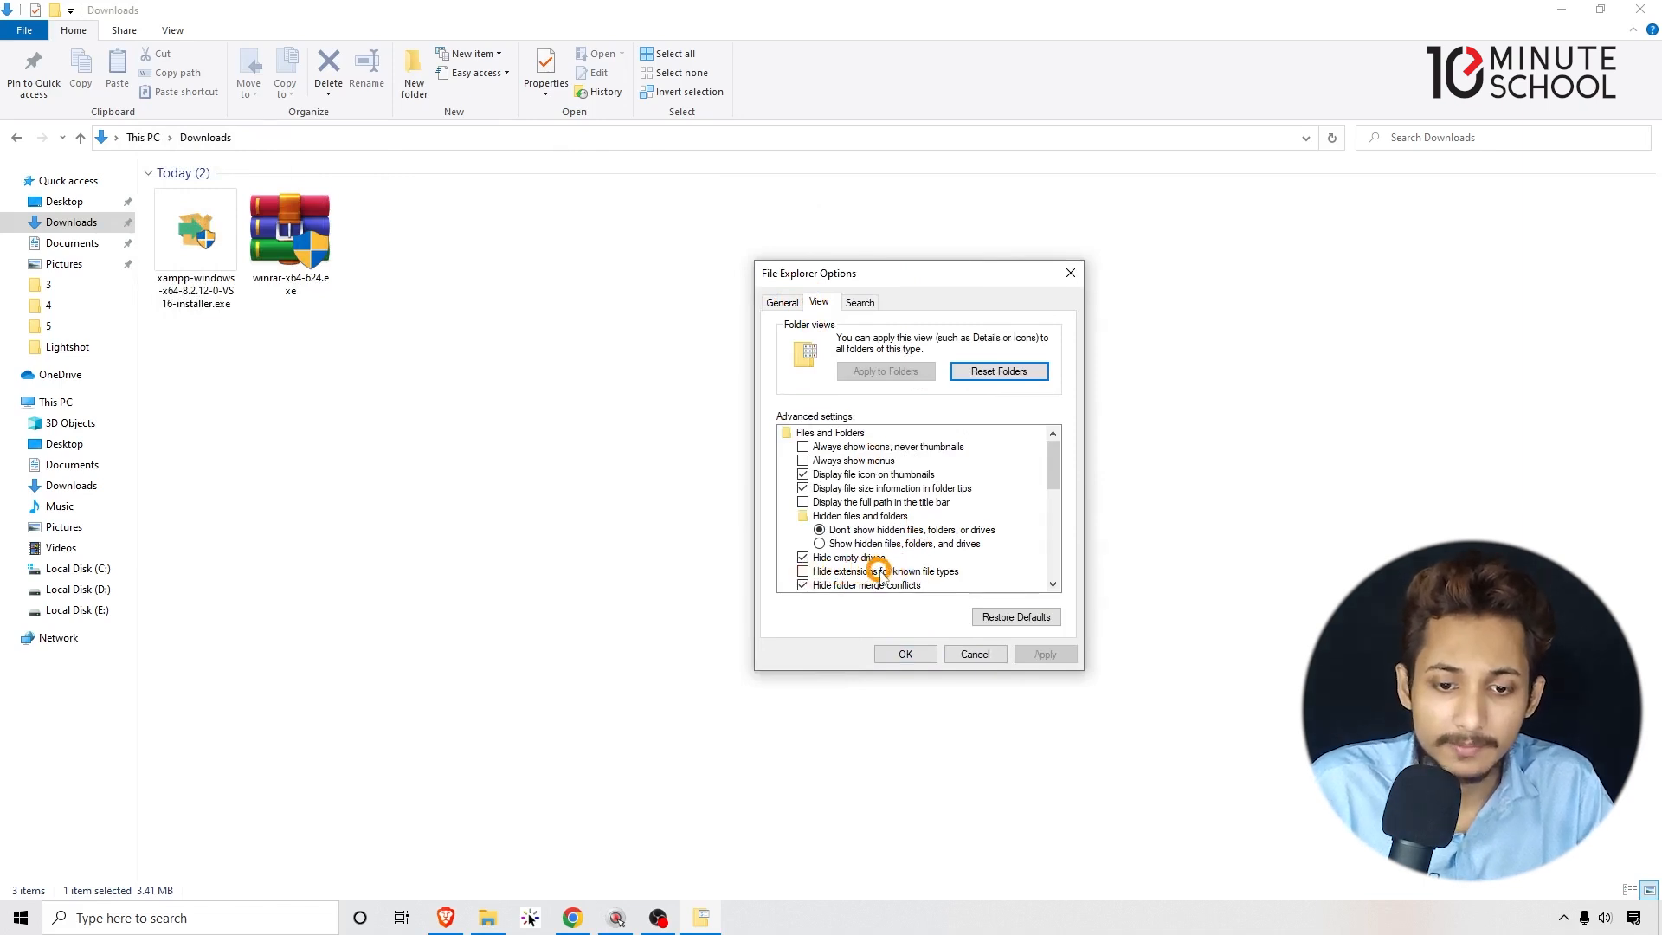
left_click(803, 572)
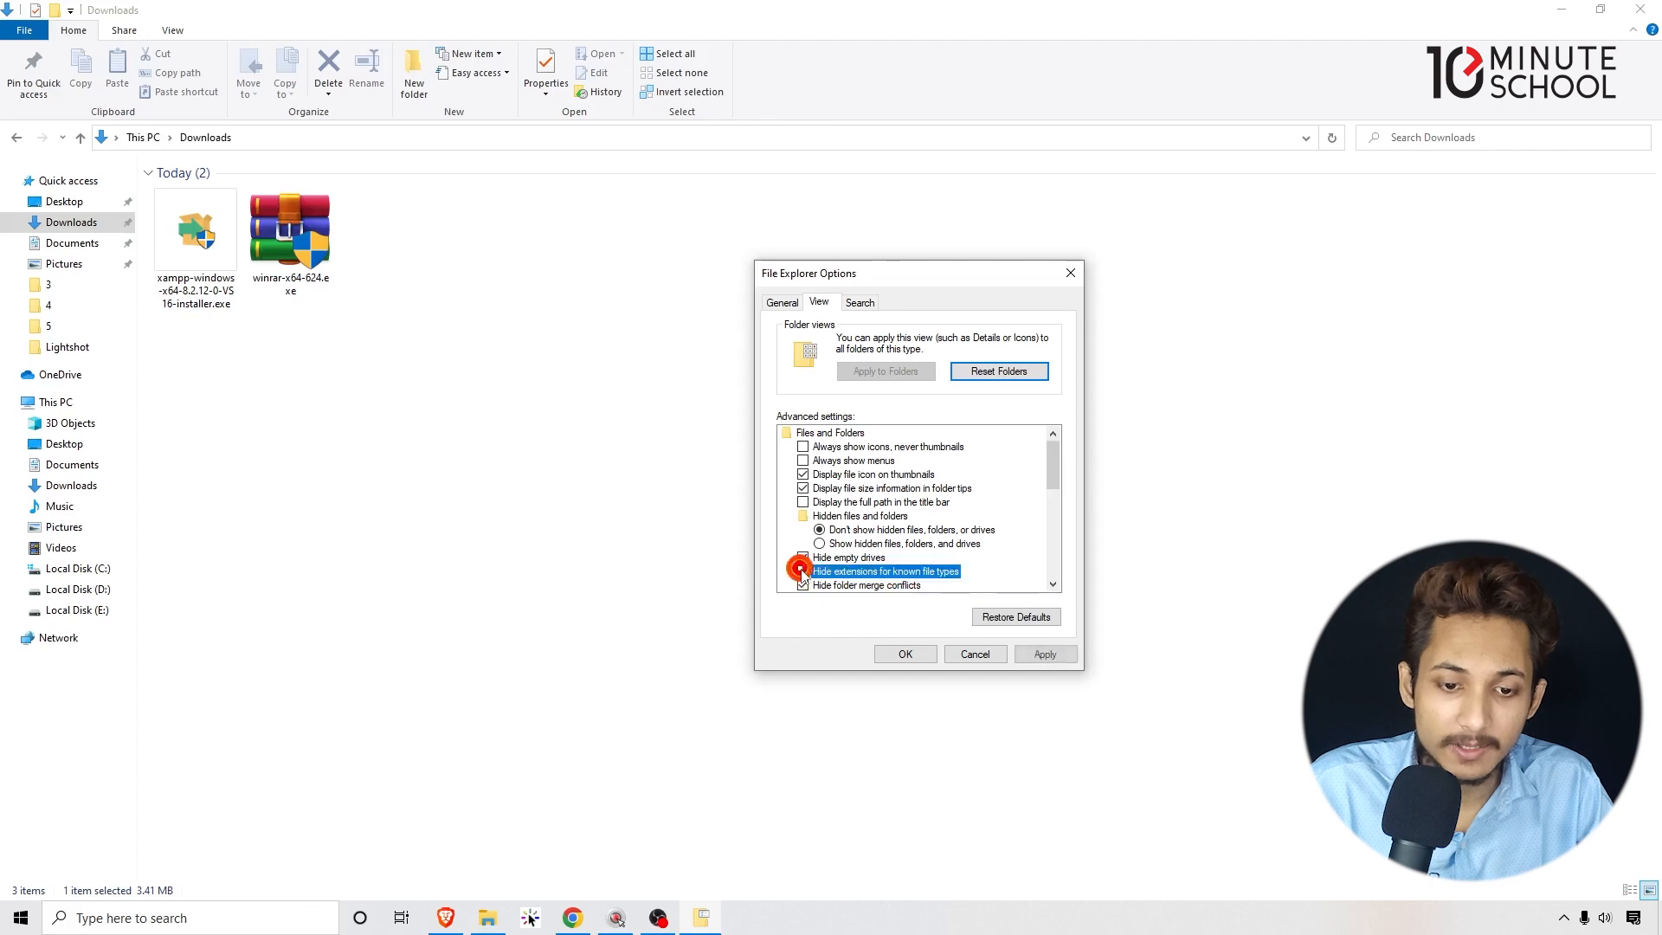
left_click(1044, 653)
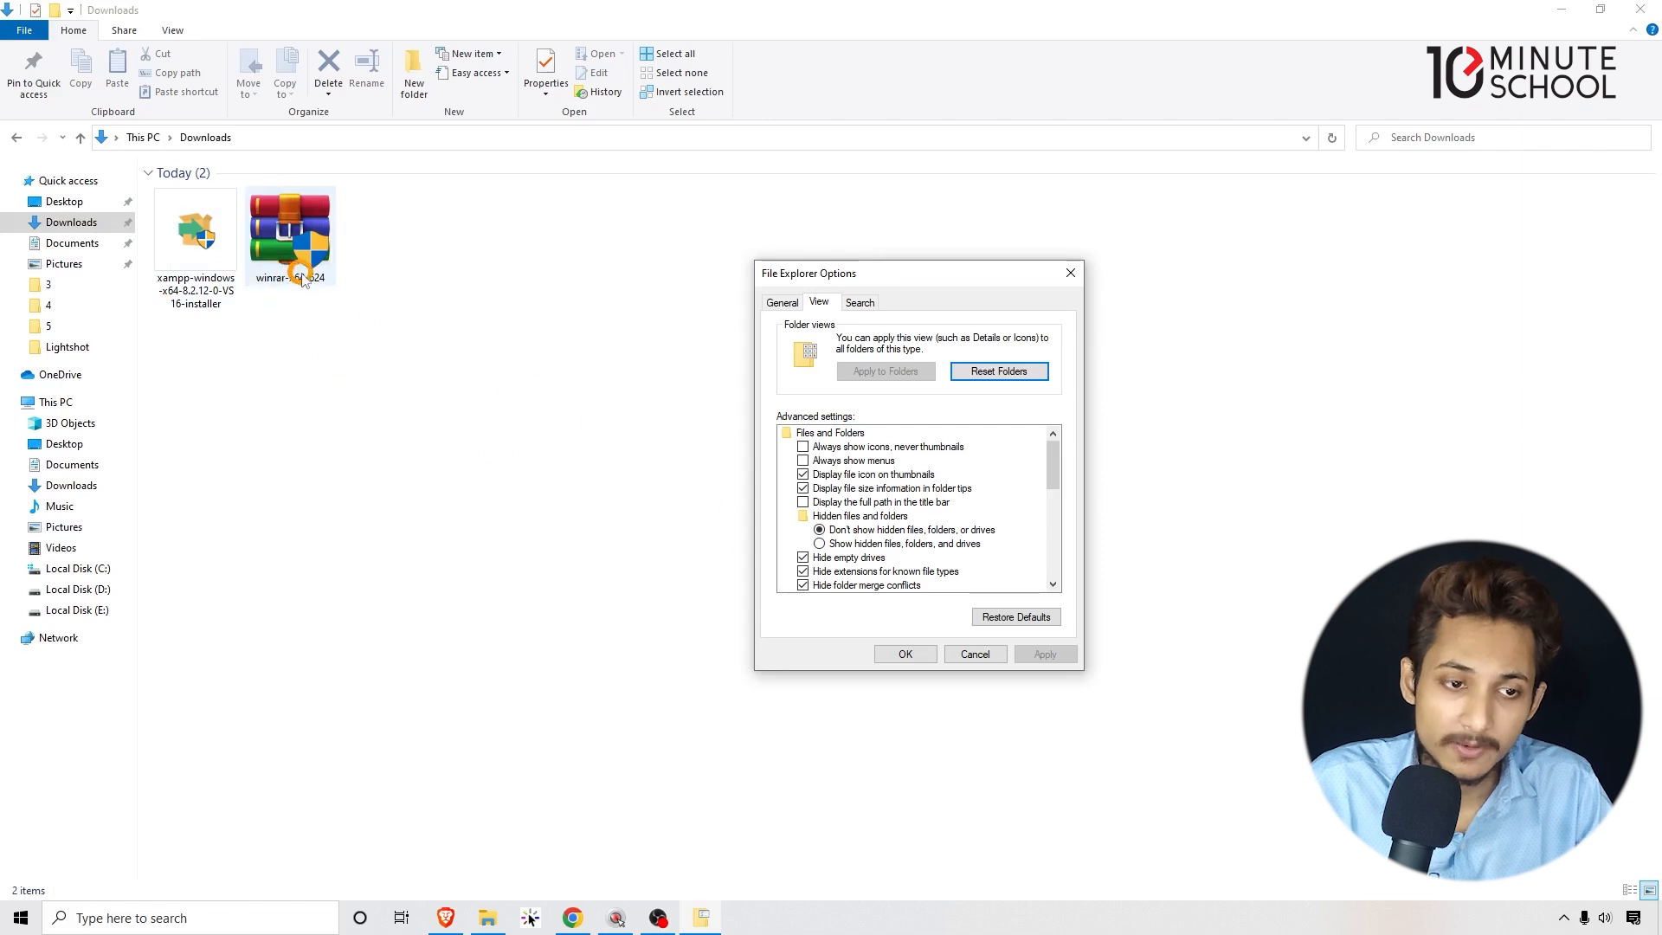
- Disable "Hide extensions for known file types", apply it, close File Explorer Options, and refresh the Downloads folder
left_click(802, 571)
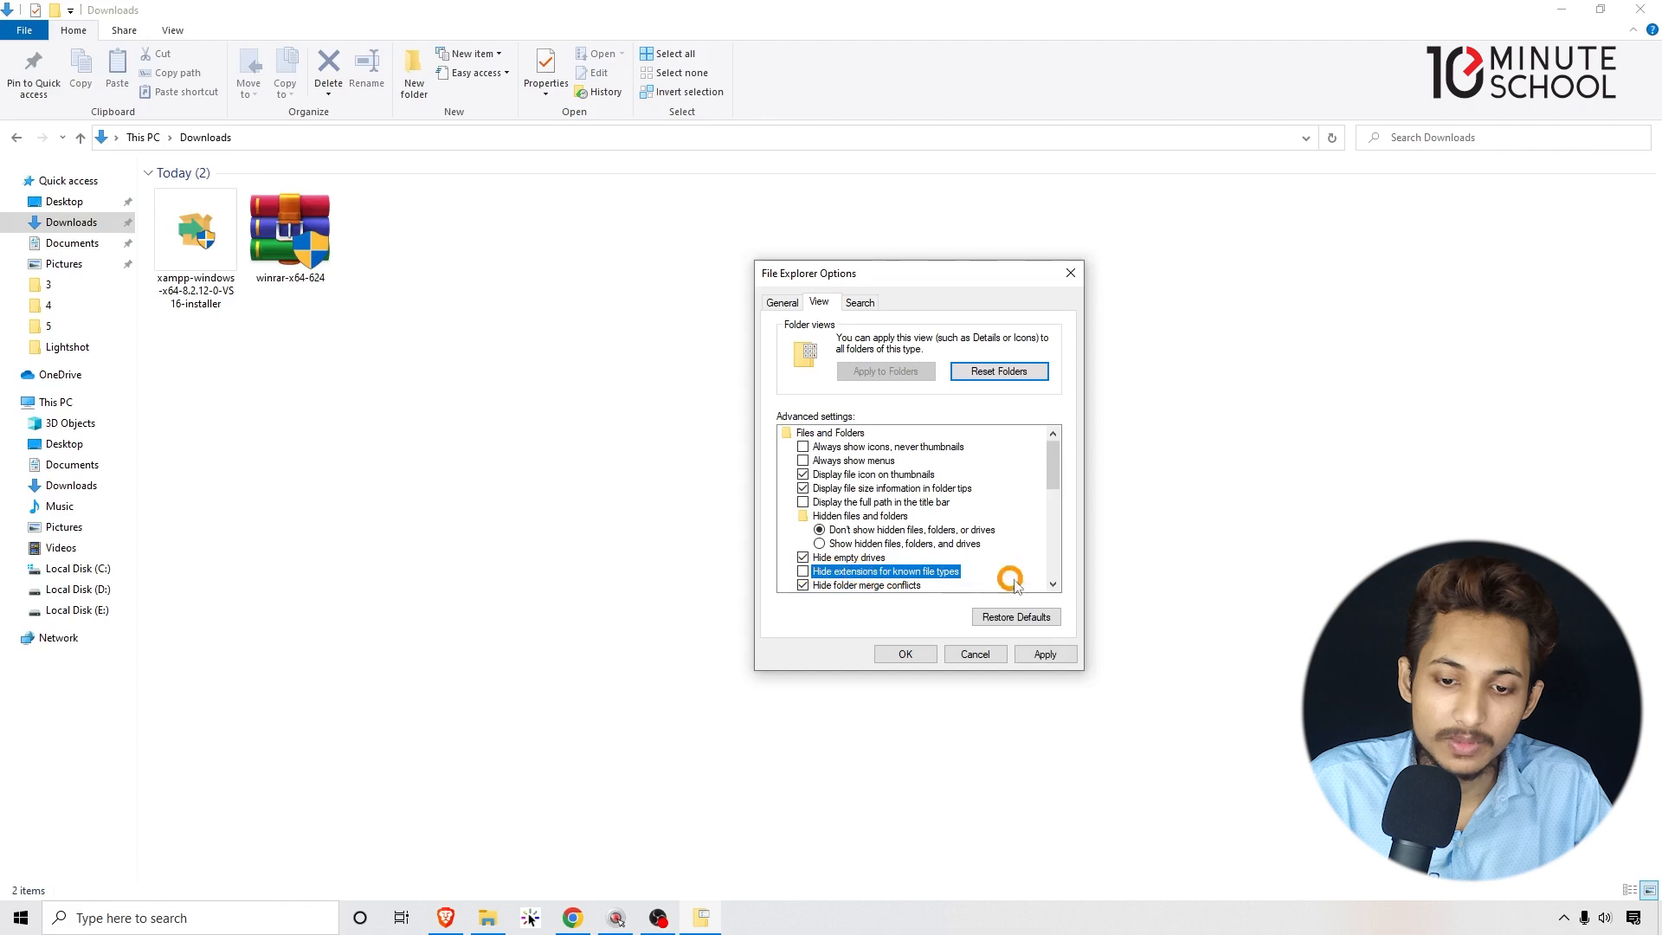
left_click(1047, 655)
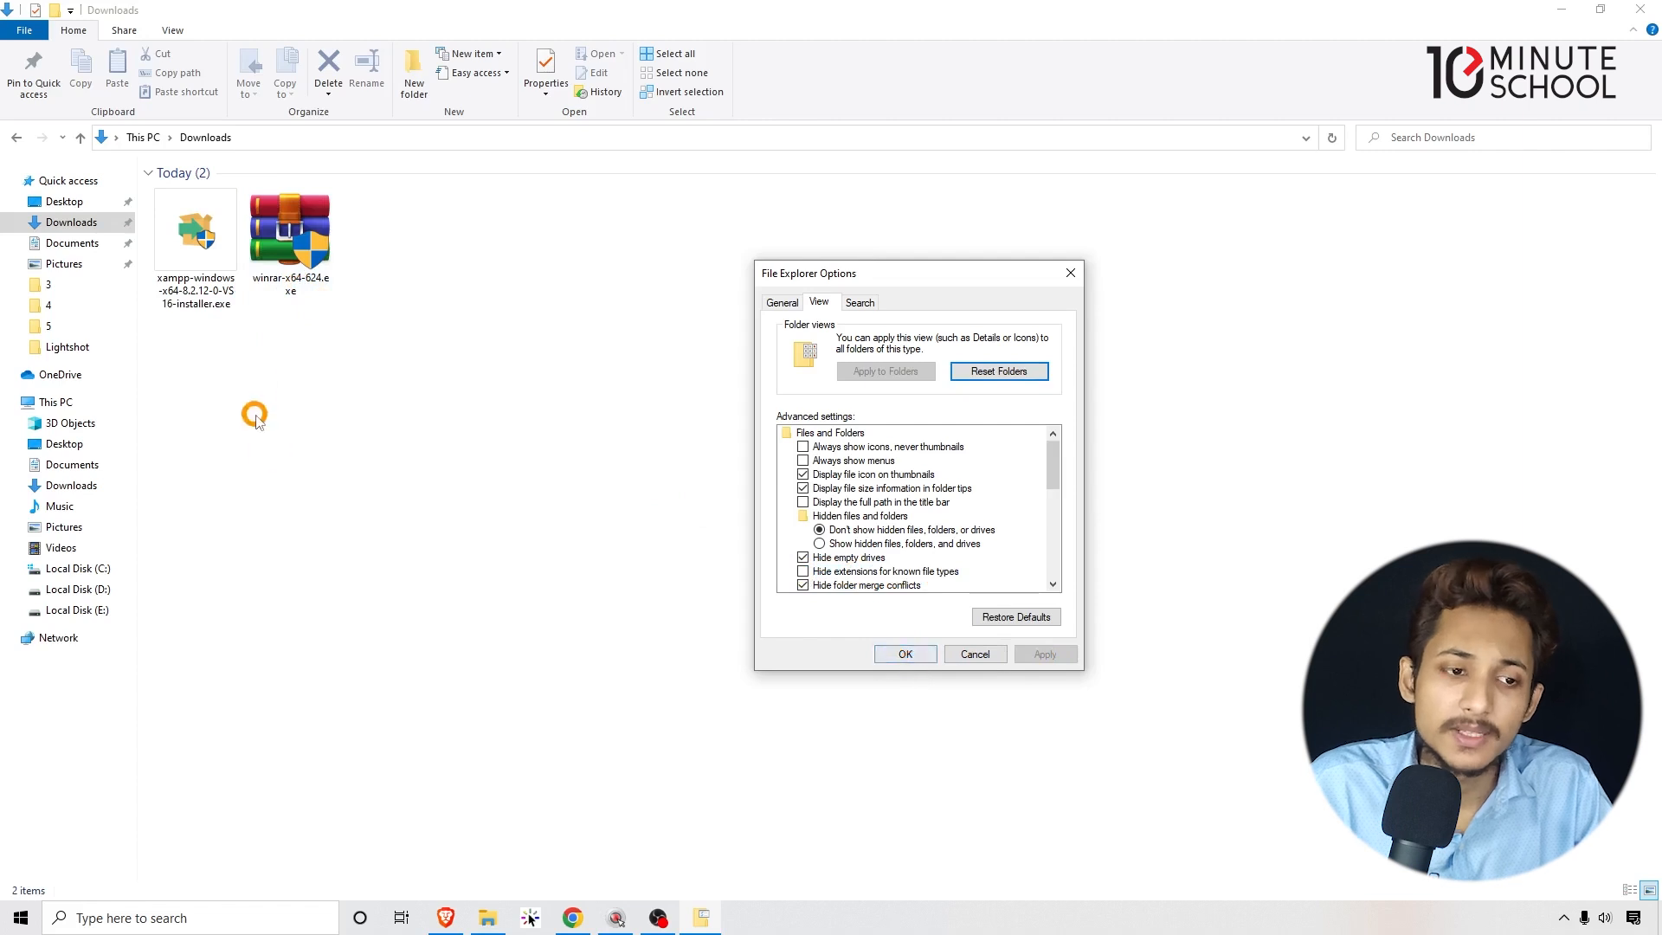
left_click(909, 655)
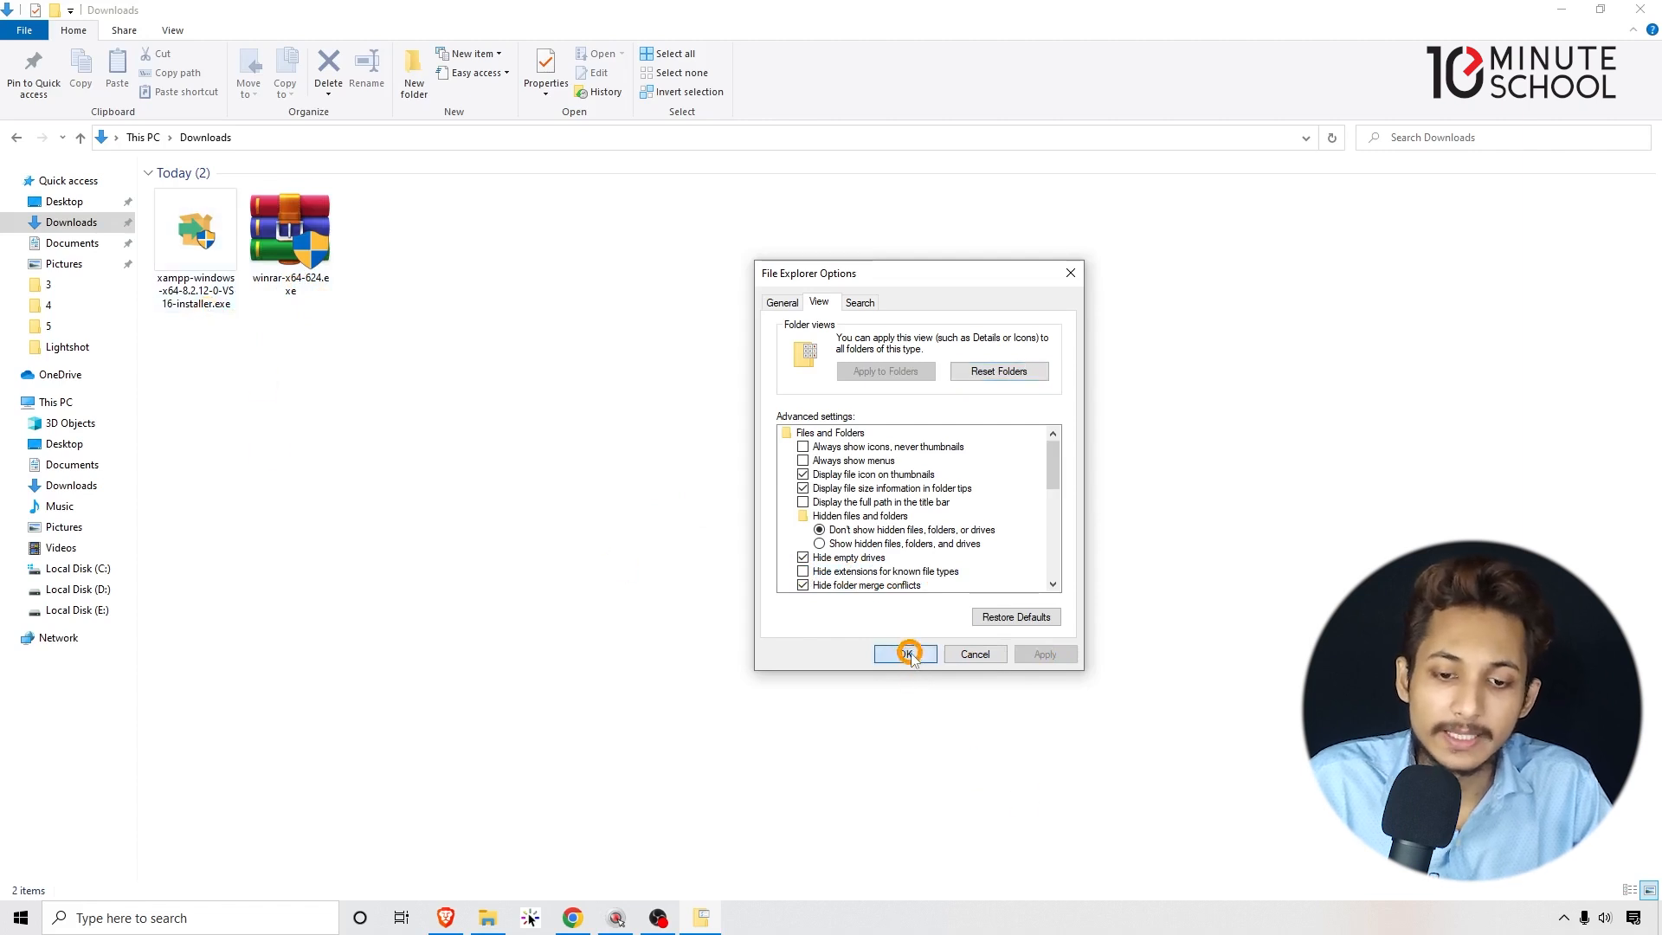
right_click(649, 530)
left_click(676, 592)
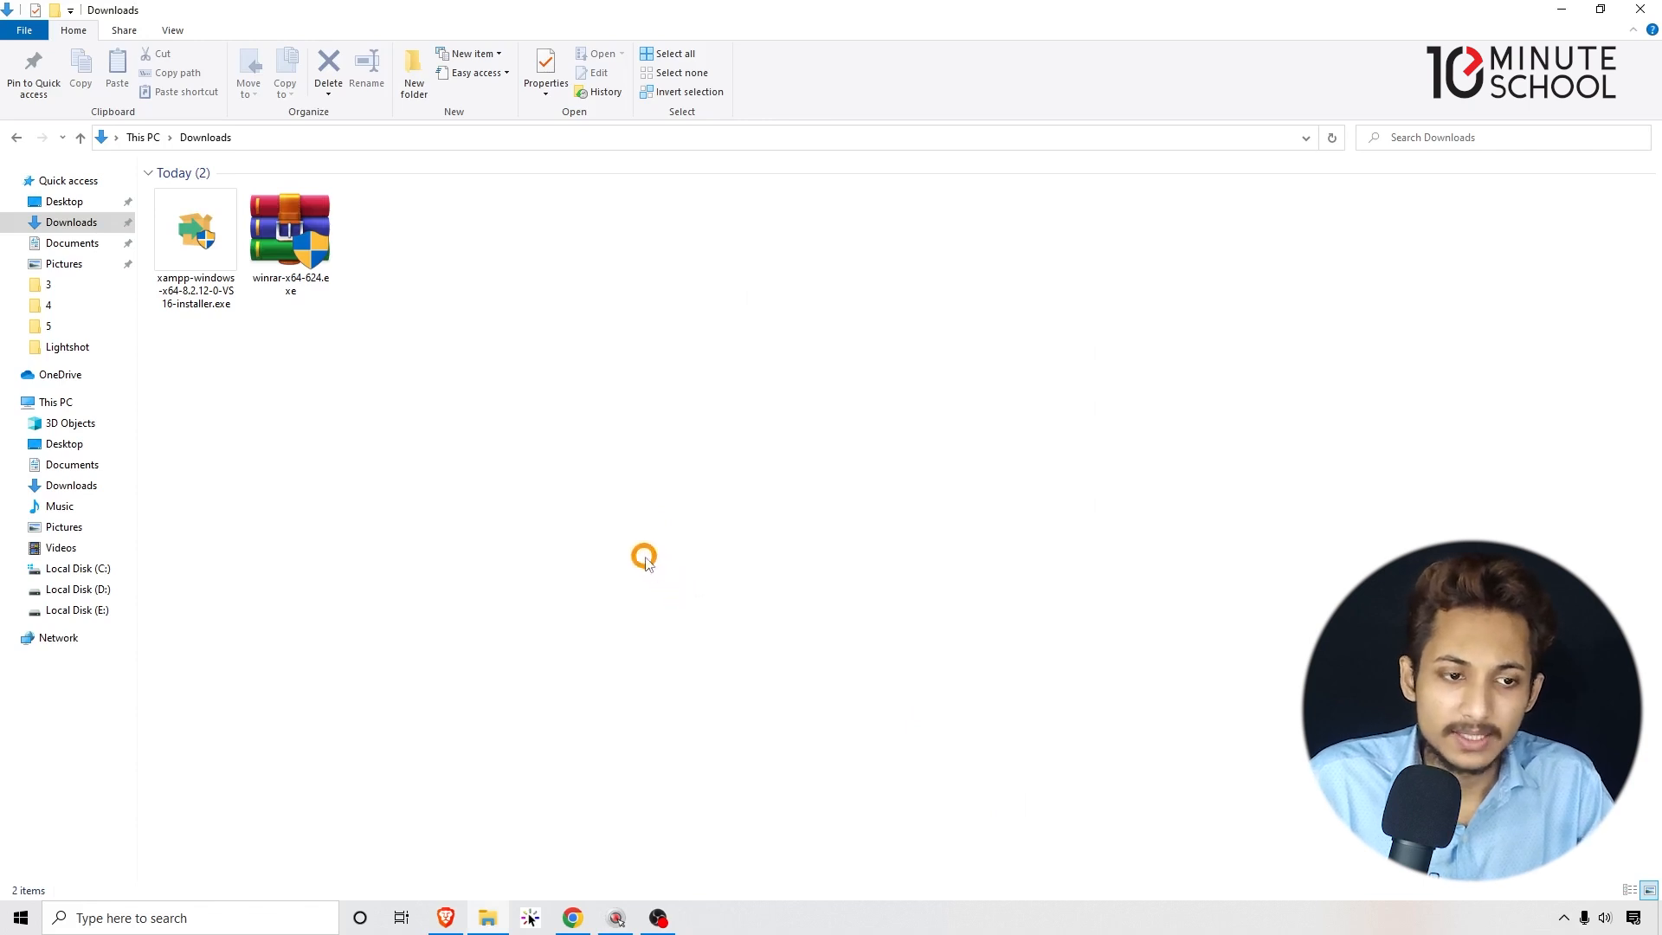
- Install WinRAR from winrar-x64-624.exe with the default folder and associations, then close the WinRAR shortcuts folder
left_click(301, 266)
double_click(290, 281)
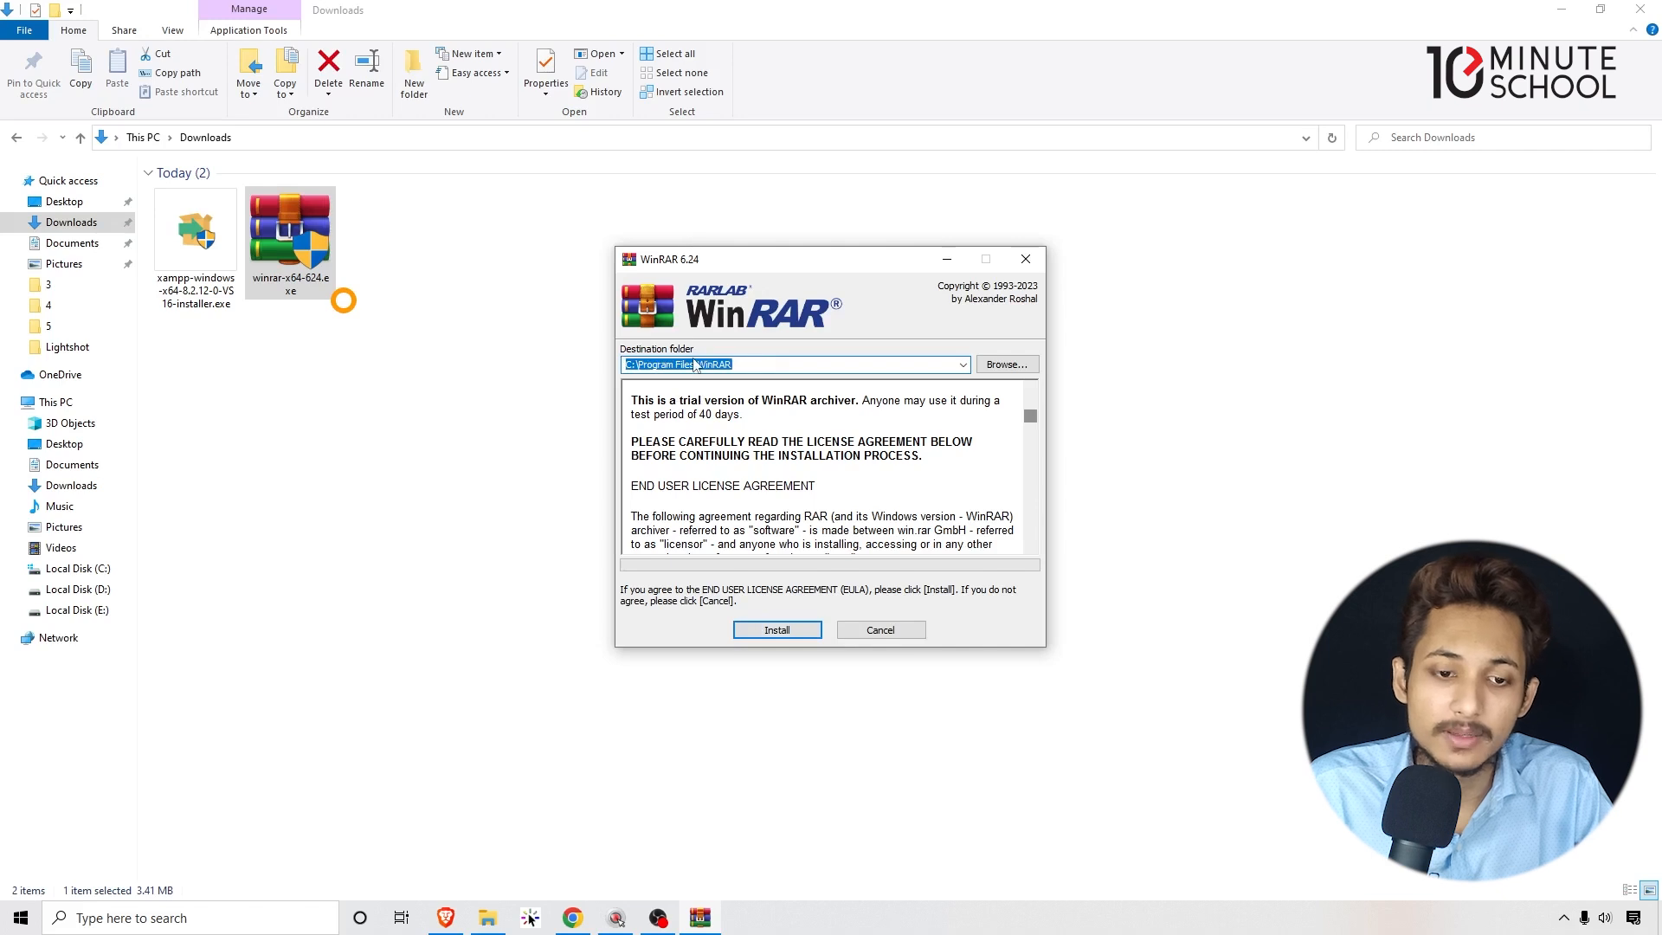
left_click(778, 629)
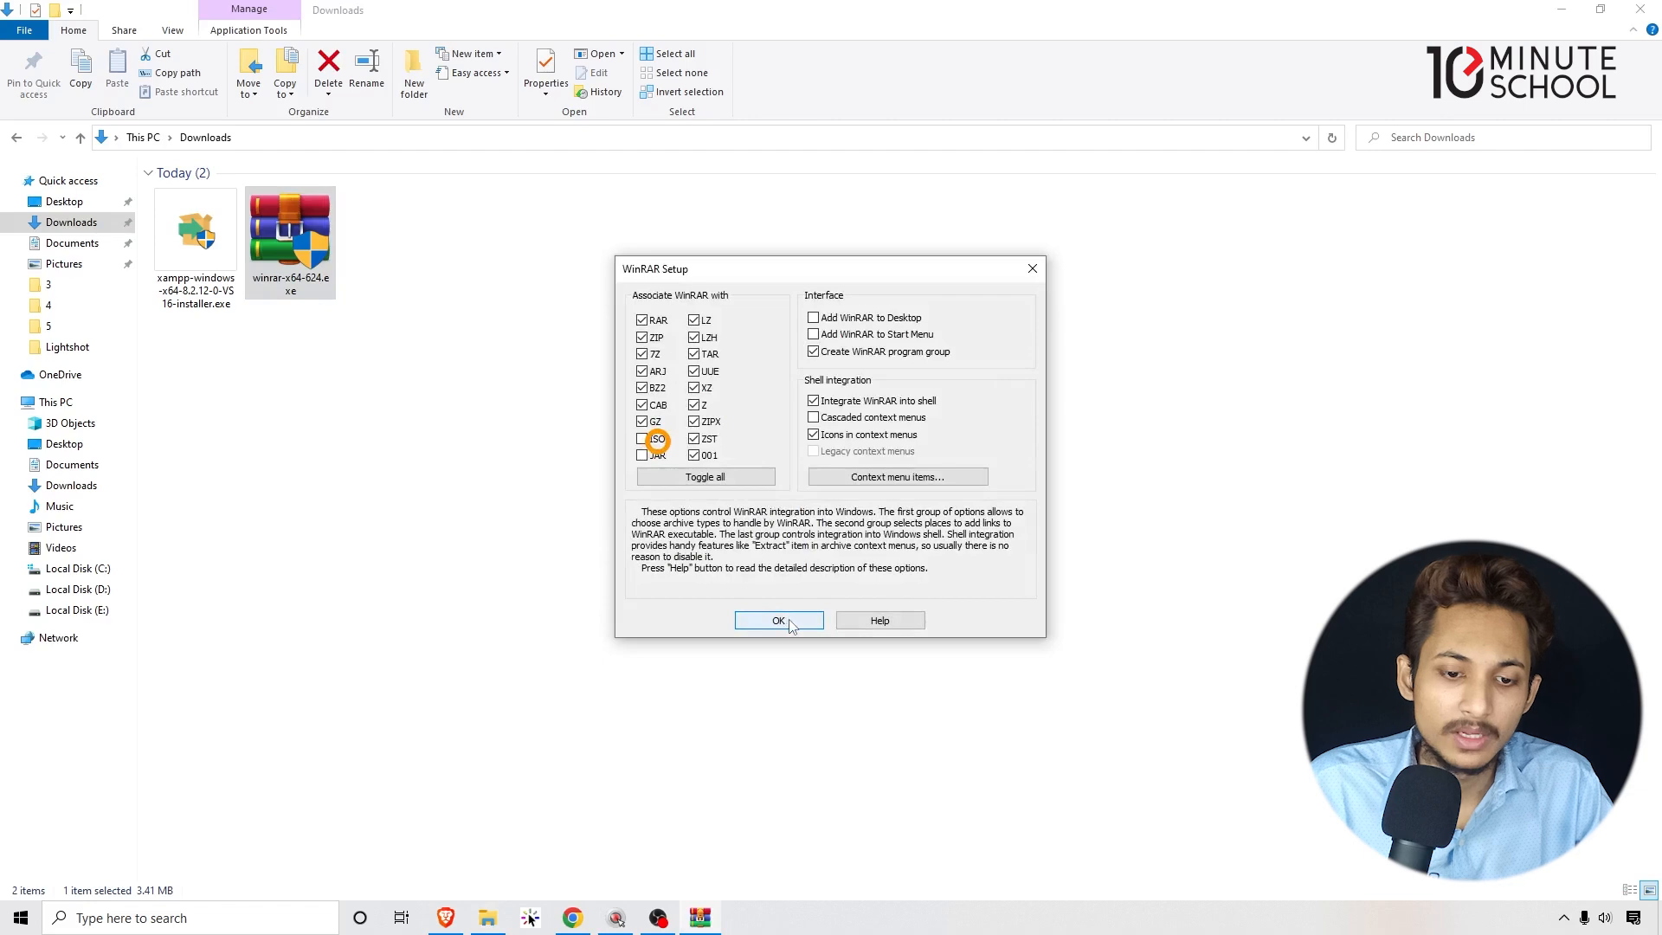
left_click(779, 620)
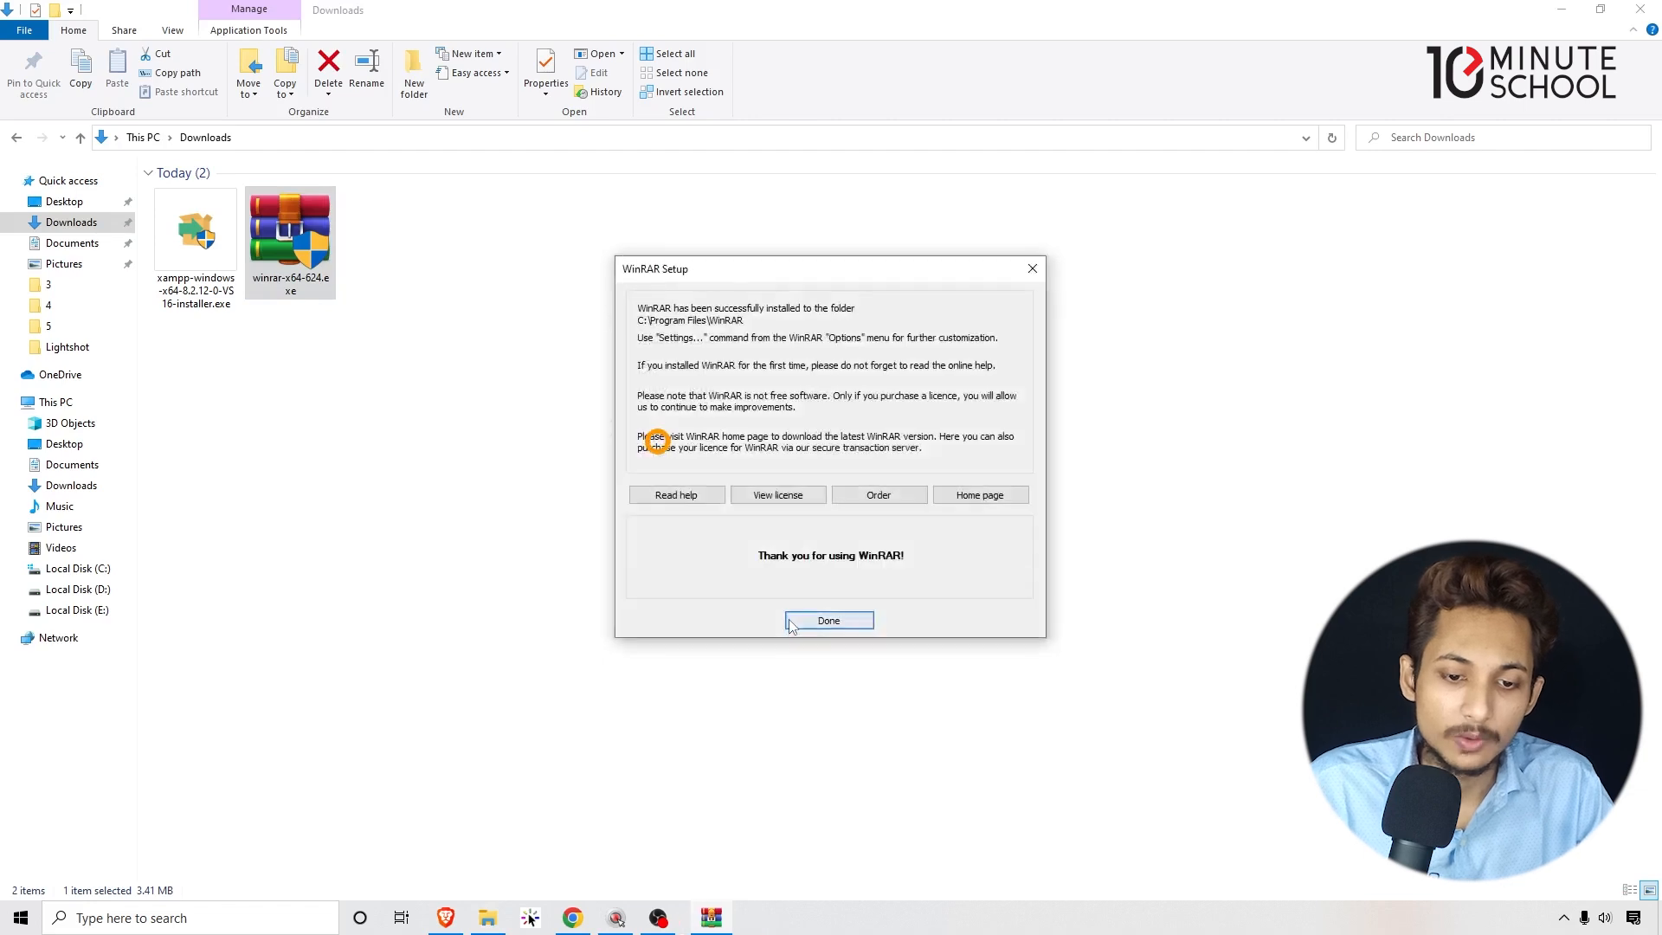
left_click(835, 624)
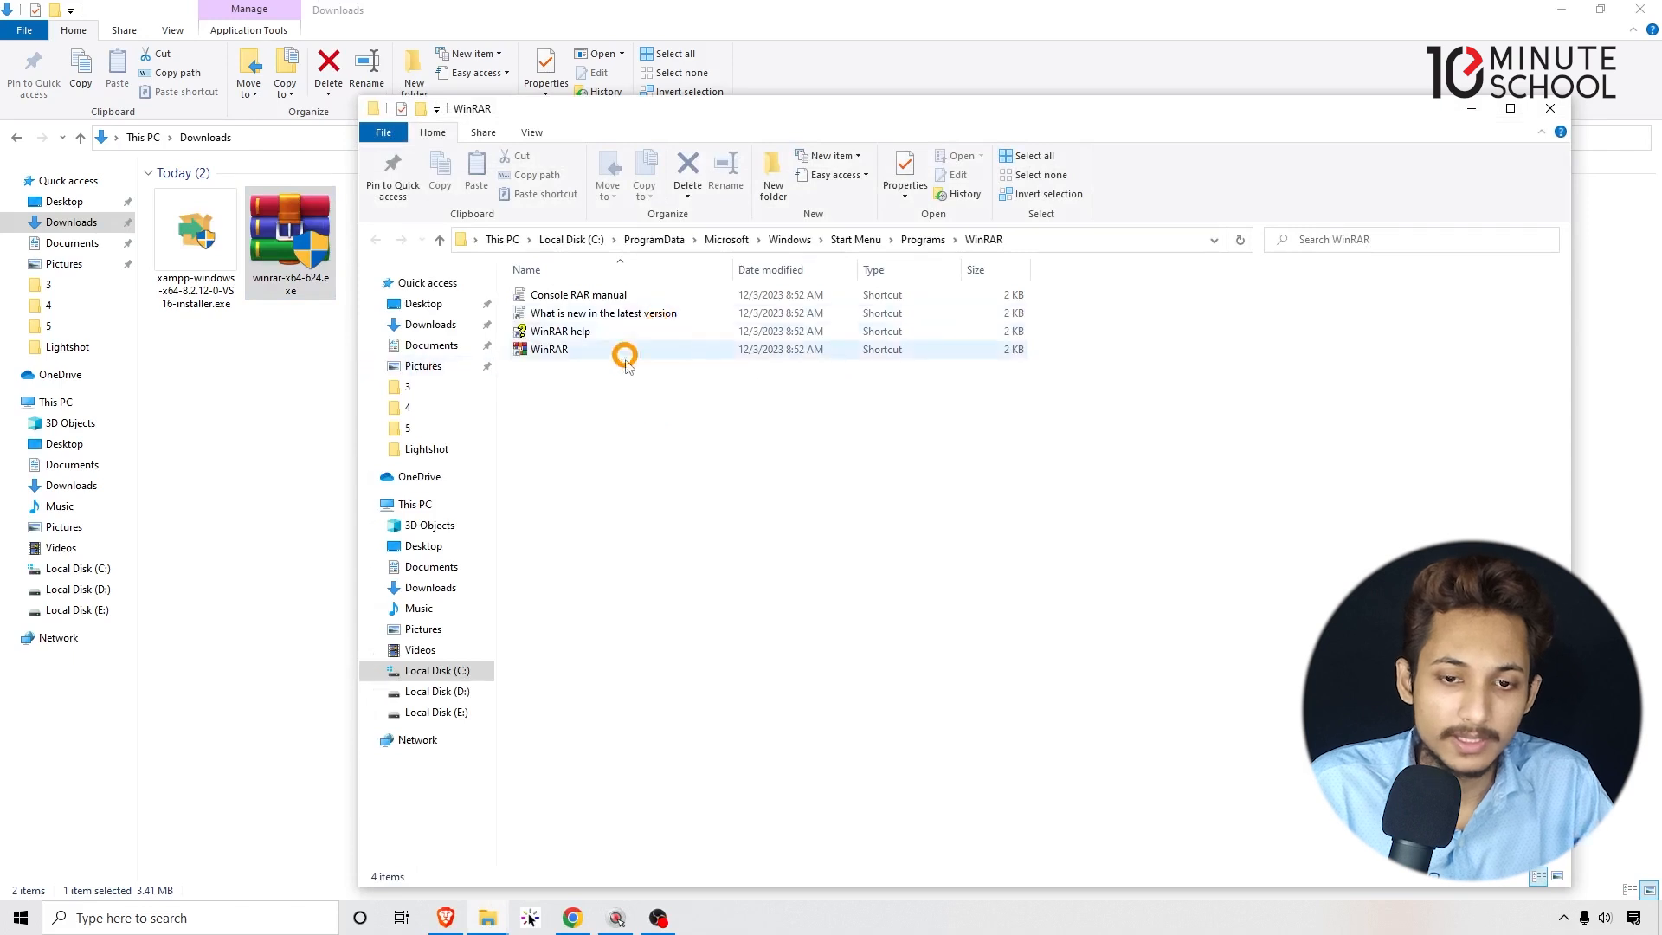
left_click(1550, 106)
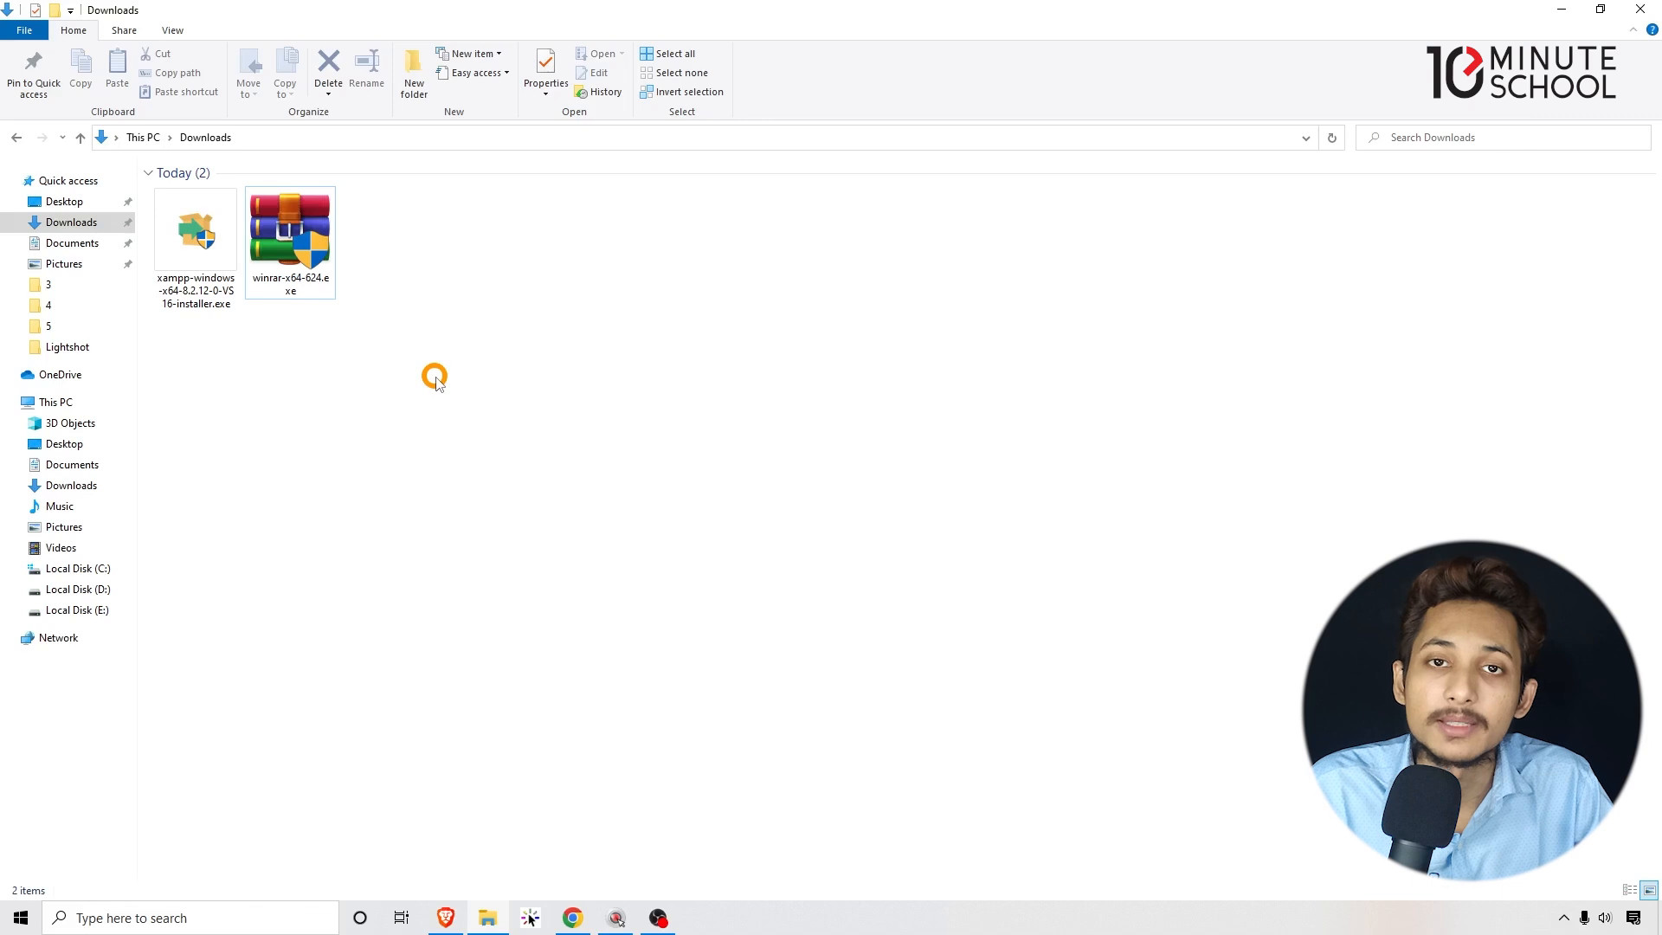
- Launch the XAMPP installer from the Downloads folder
left_click(193, 234)
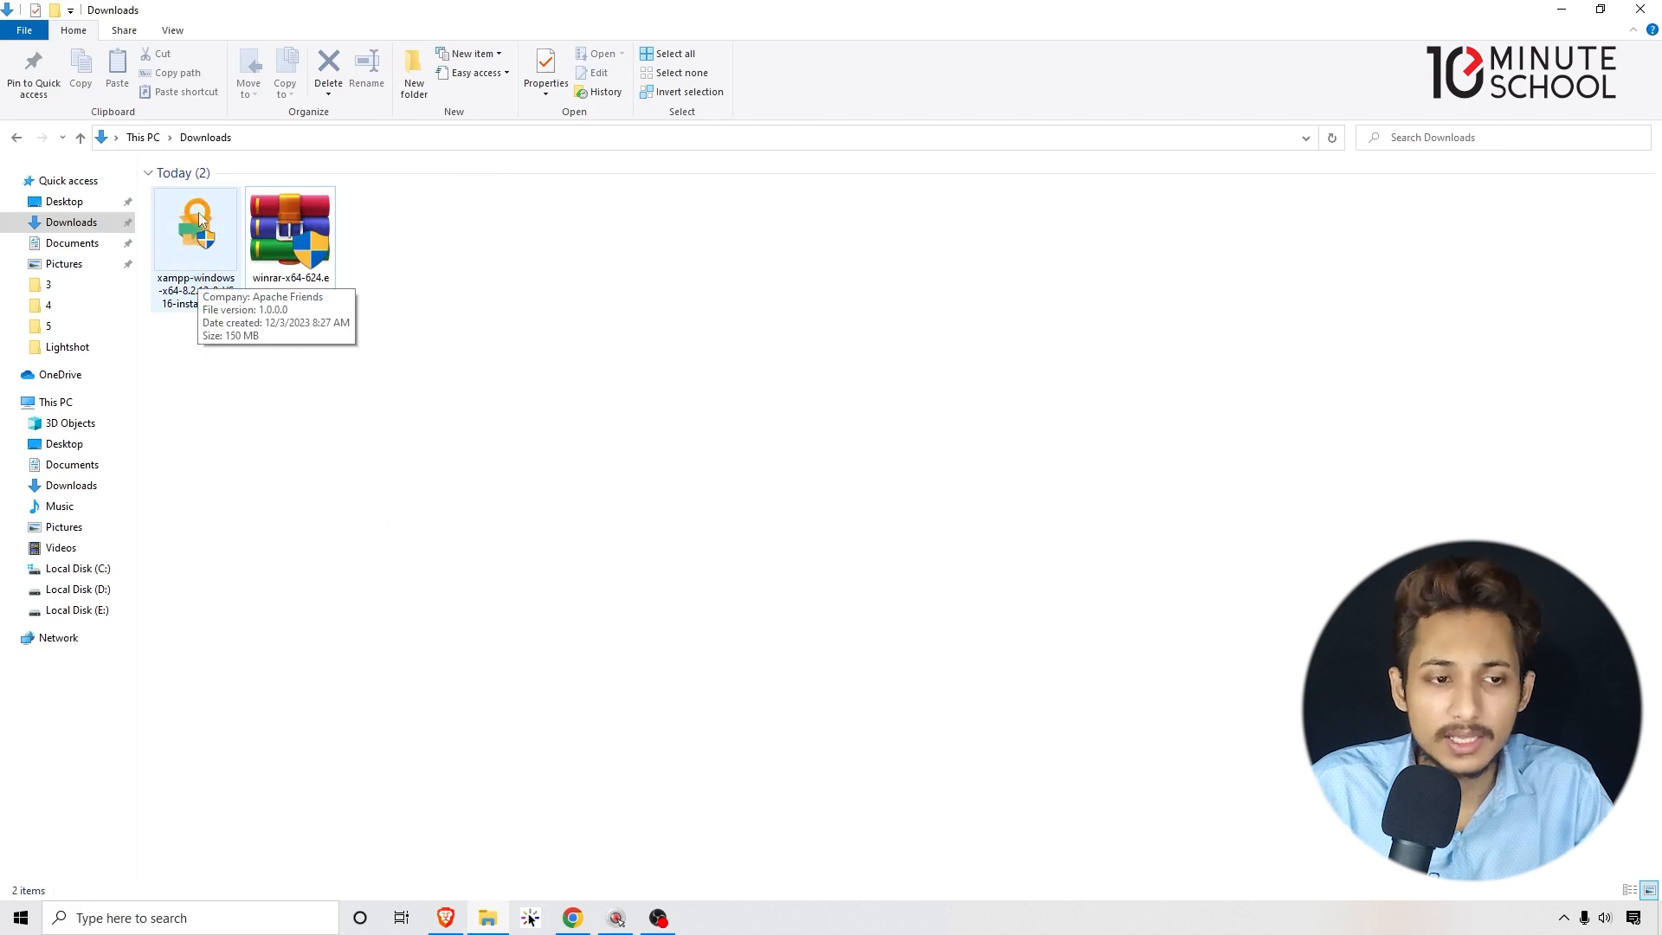
double_click(201, 251)
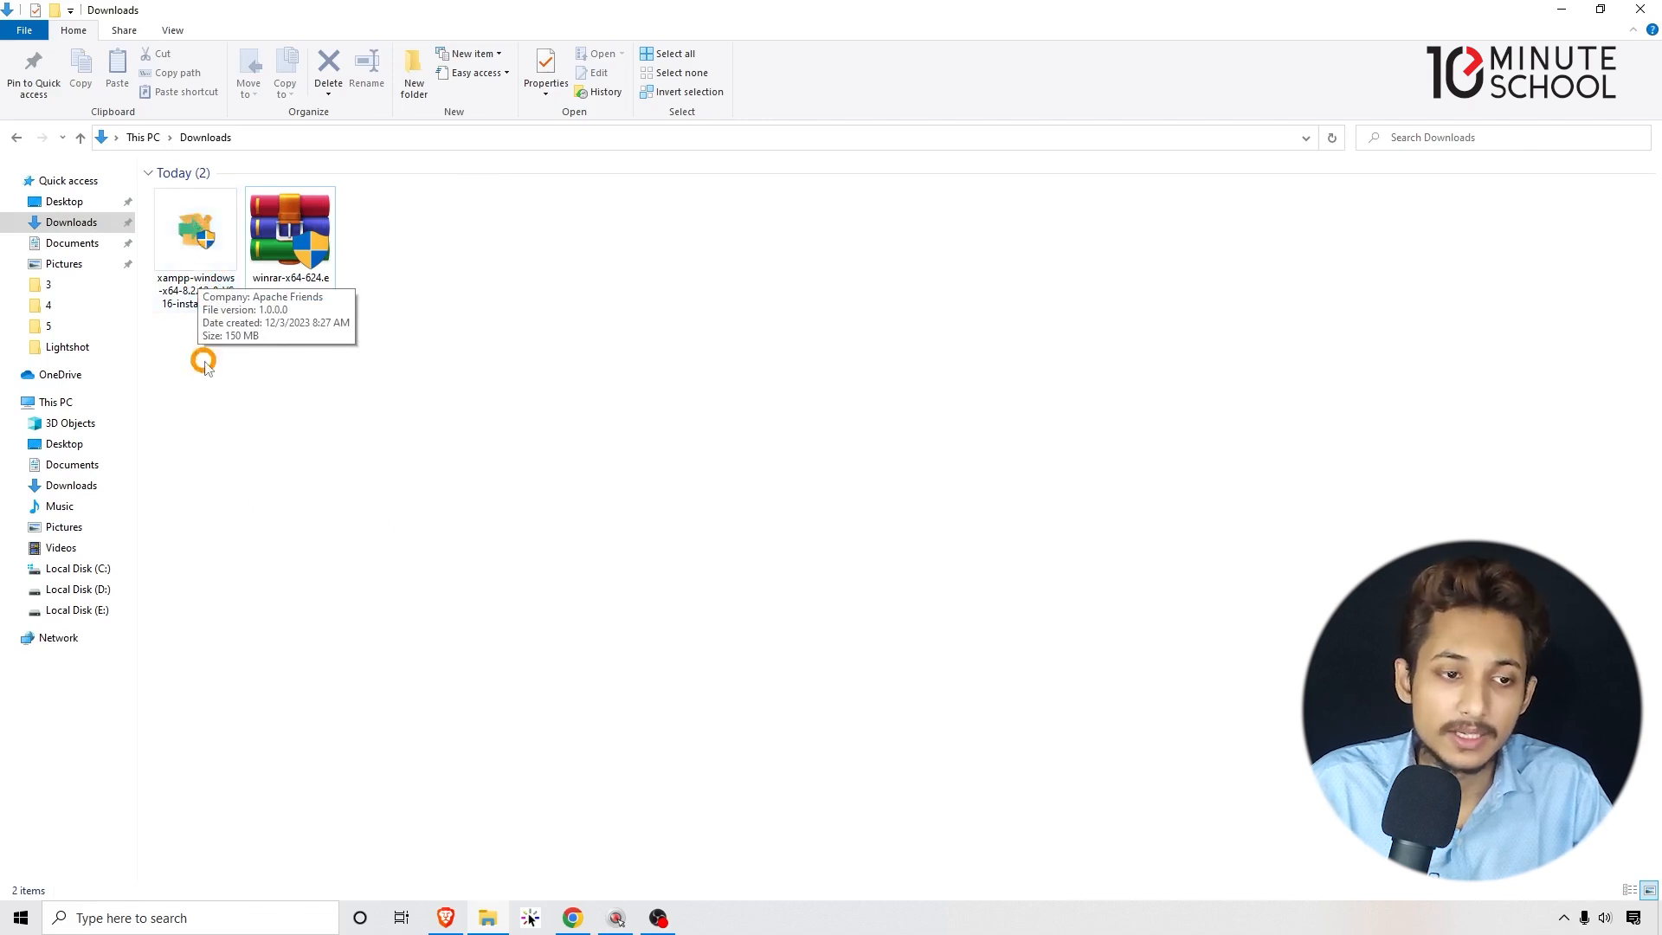
double_click(204, 246)
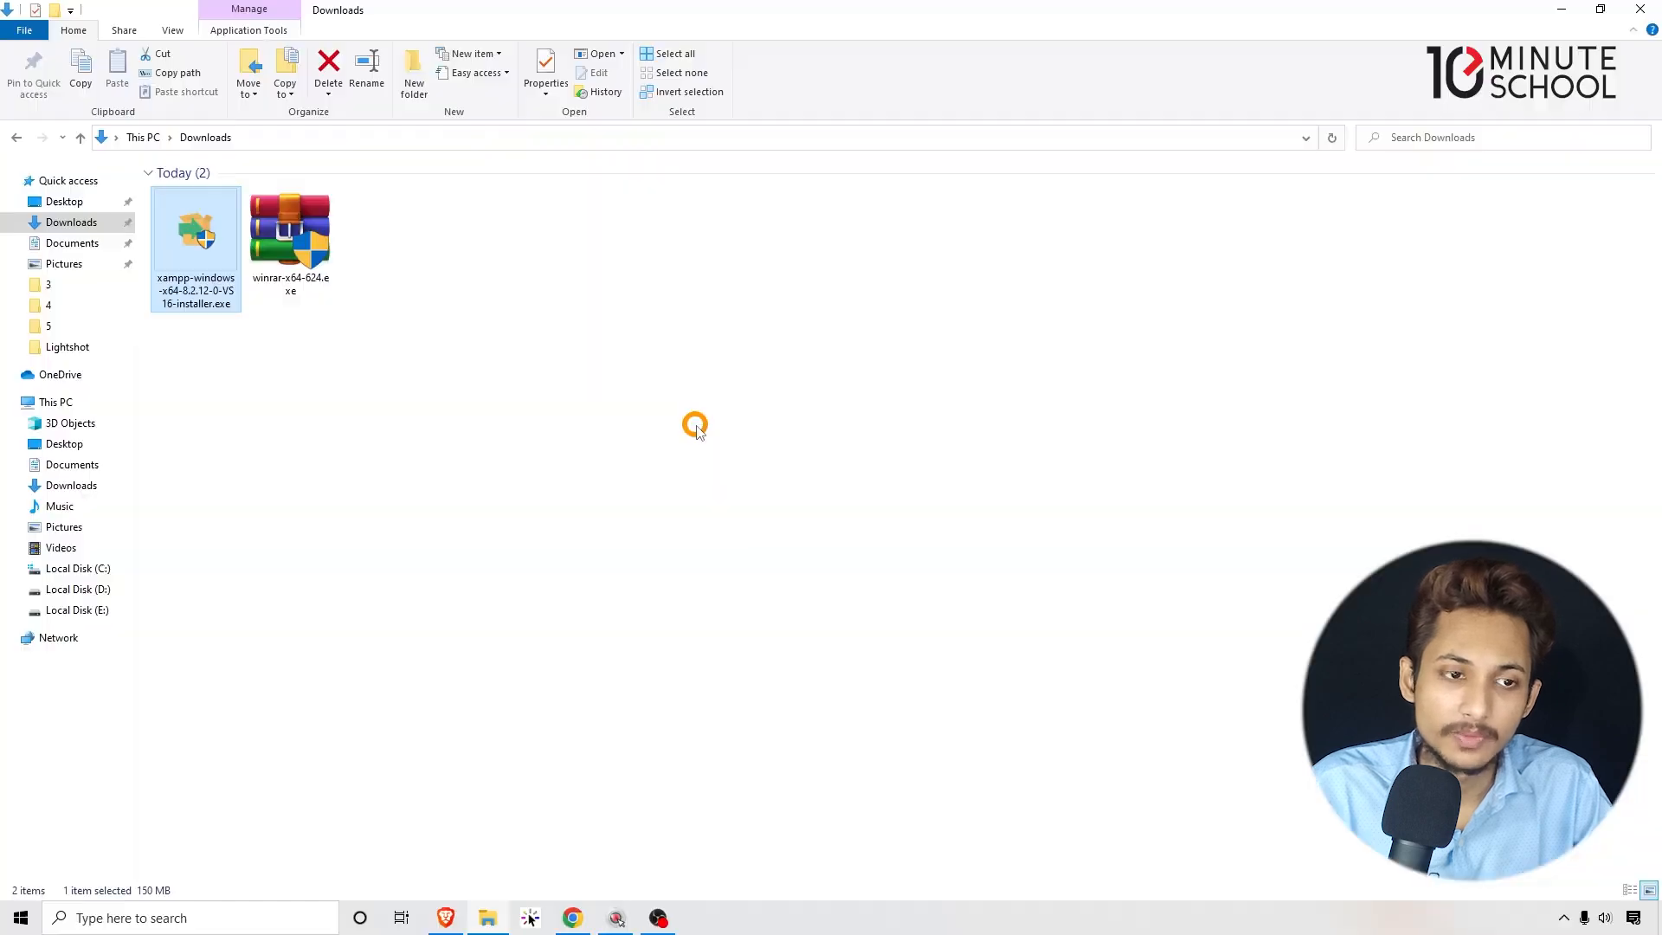
- Create a folder named xampptenmin on Local Disk (D:) and return to This PC
left_click(16, 139)
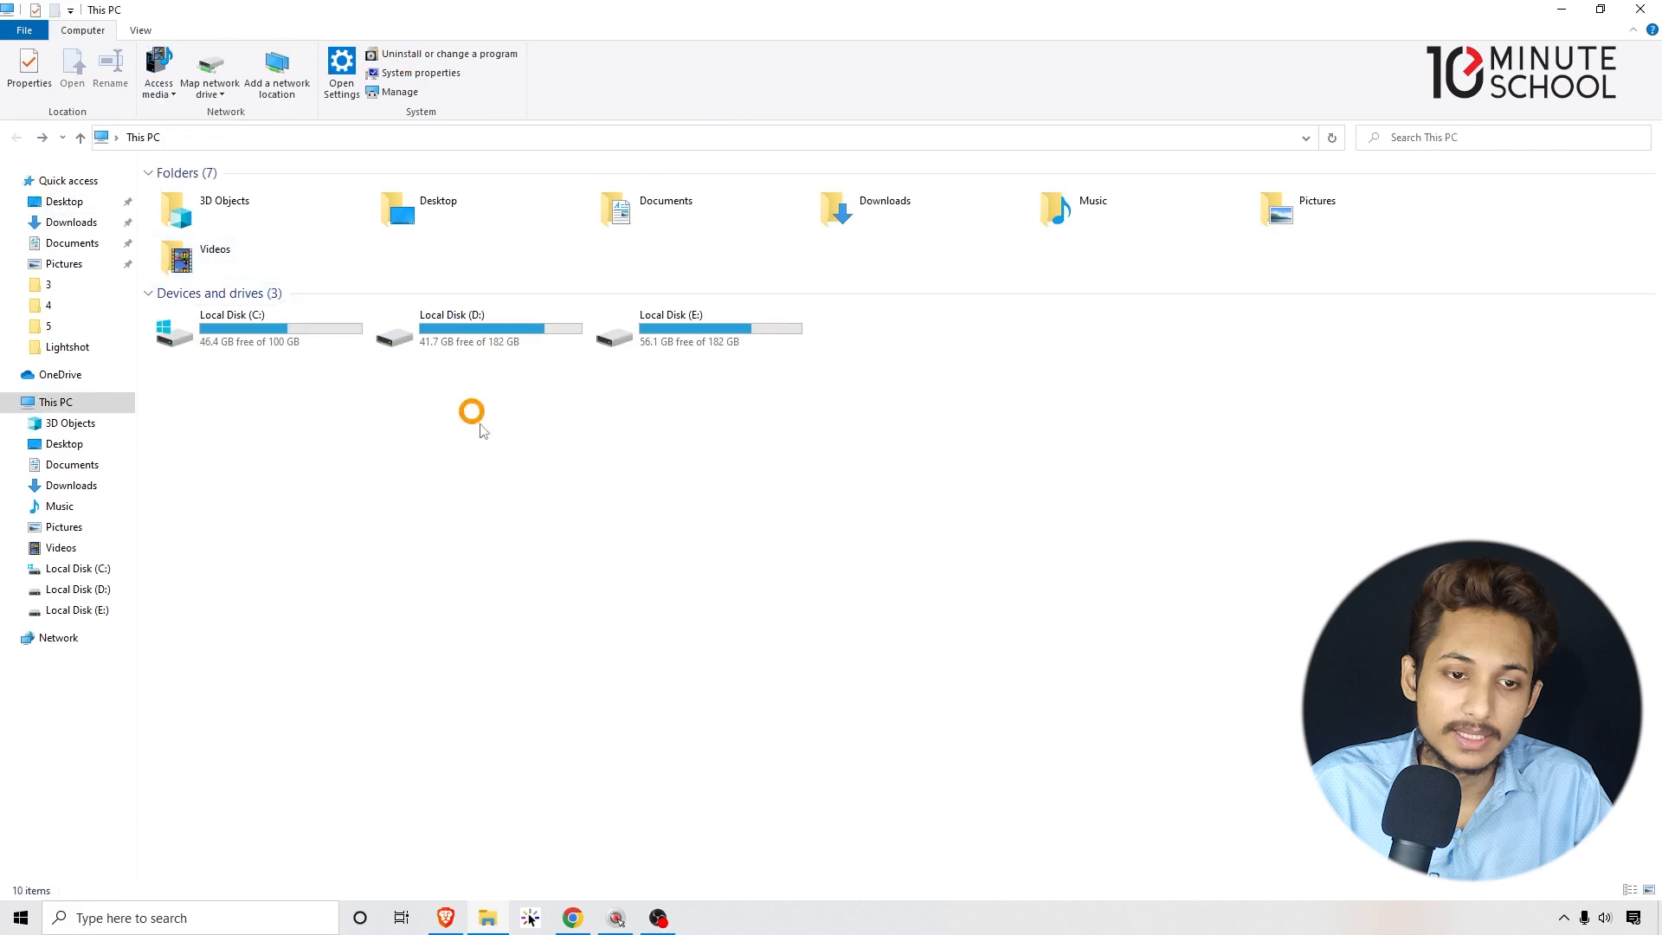
double_click(475, 341)
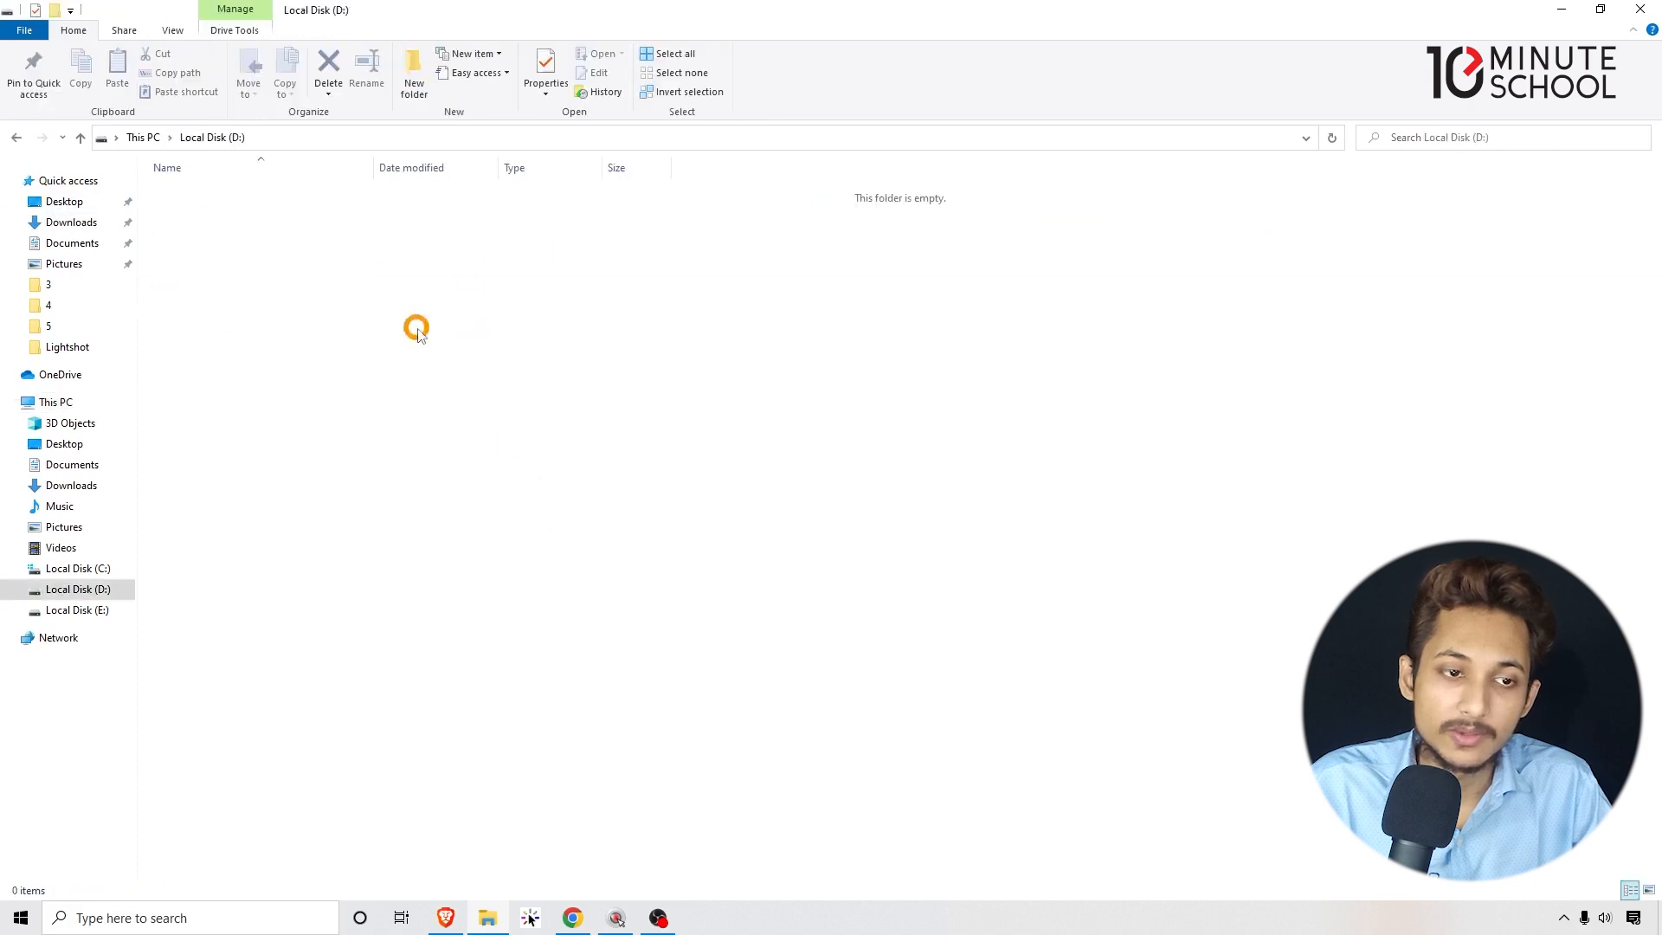
right_click(403, 394)
mouse_move(531, 603)
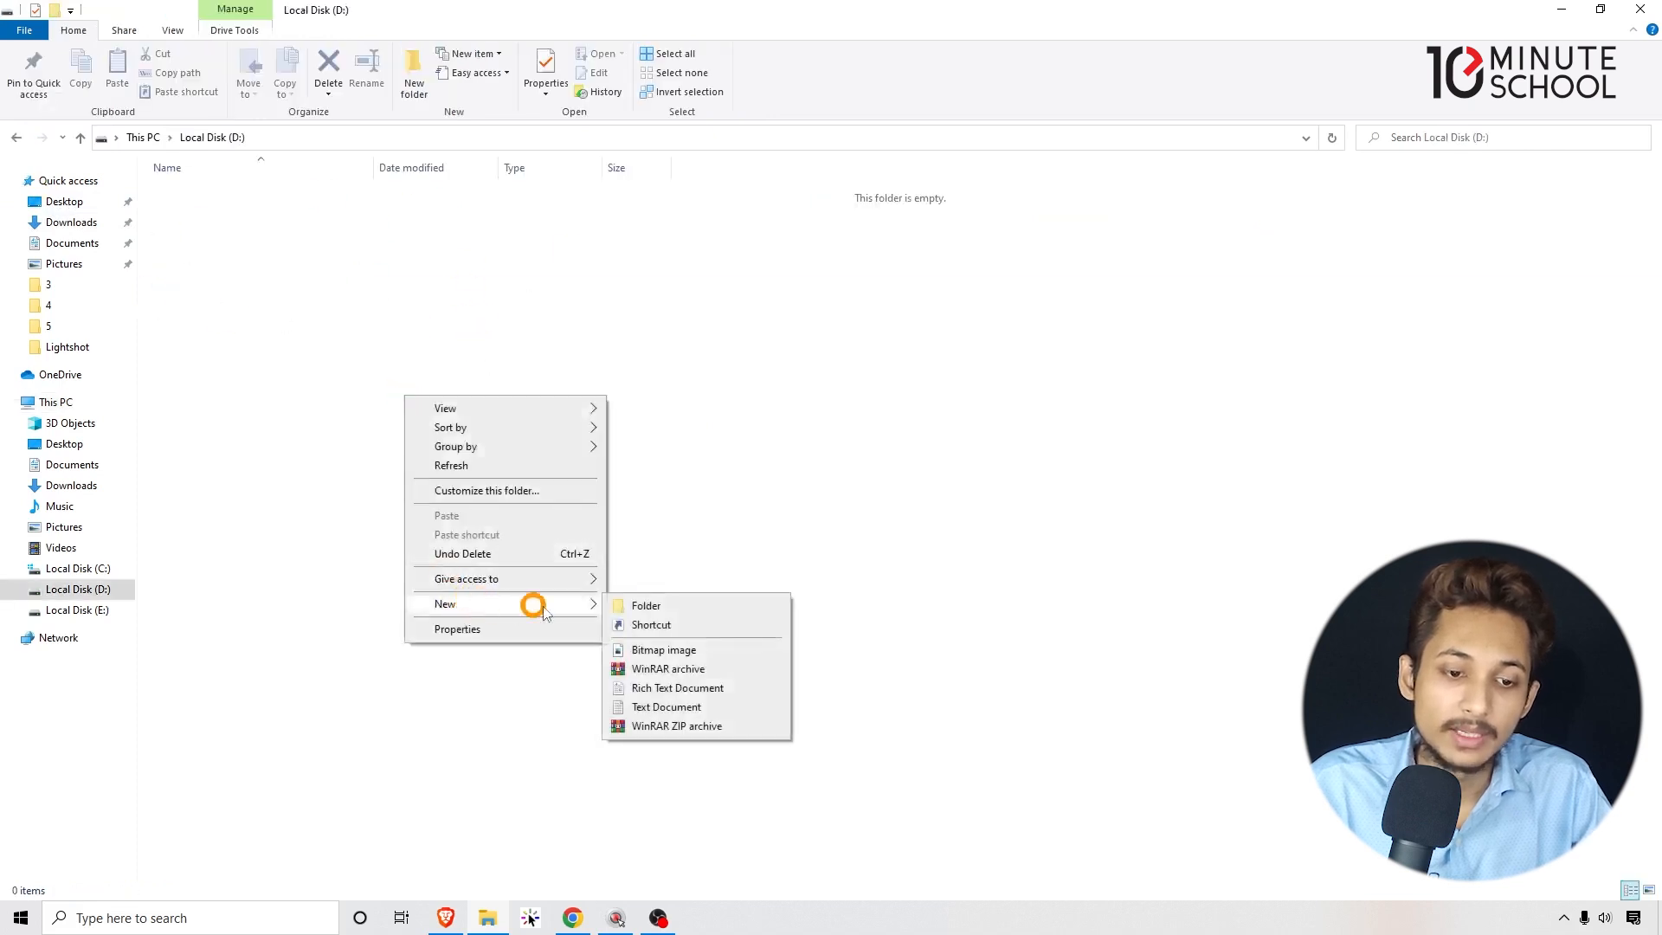
left_click(651, 605)
type("xampptenmin")
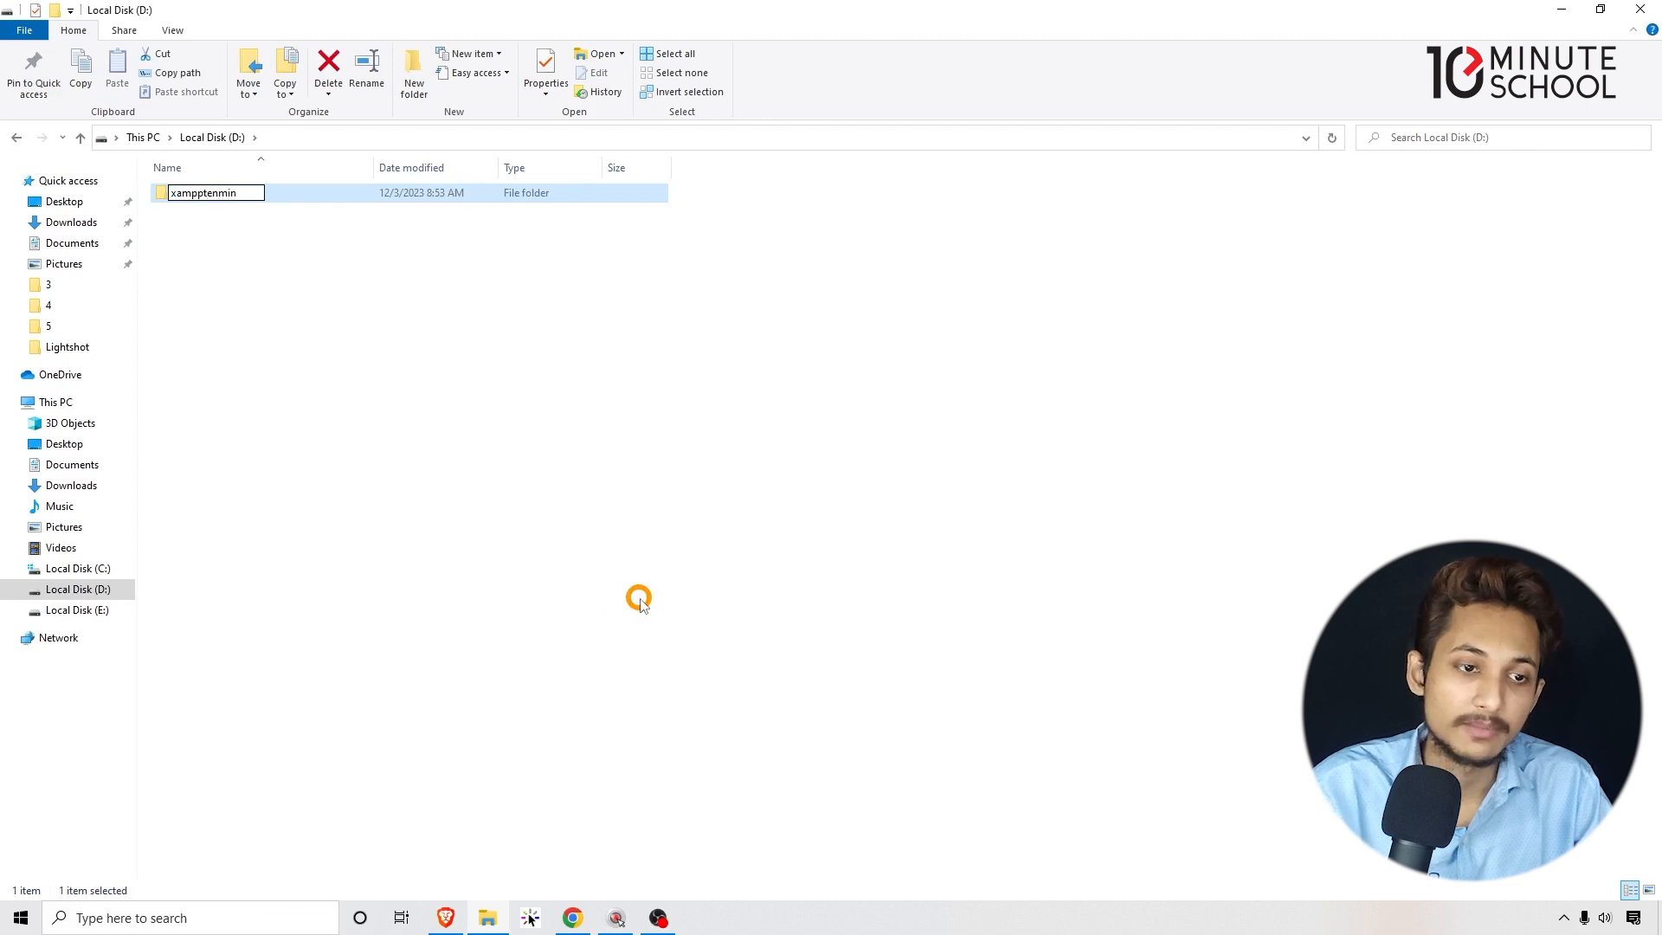
key("Return")
left_click(639, 508)
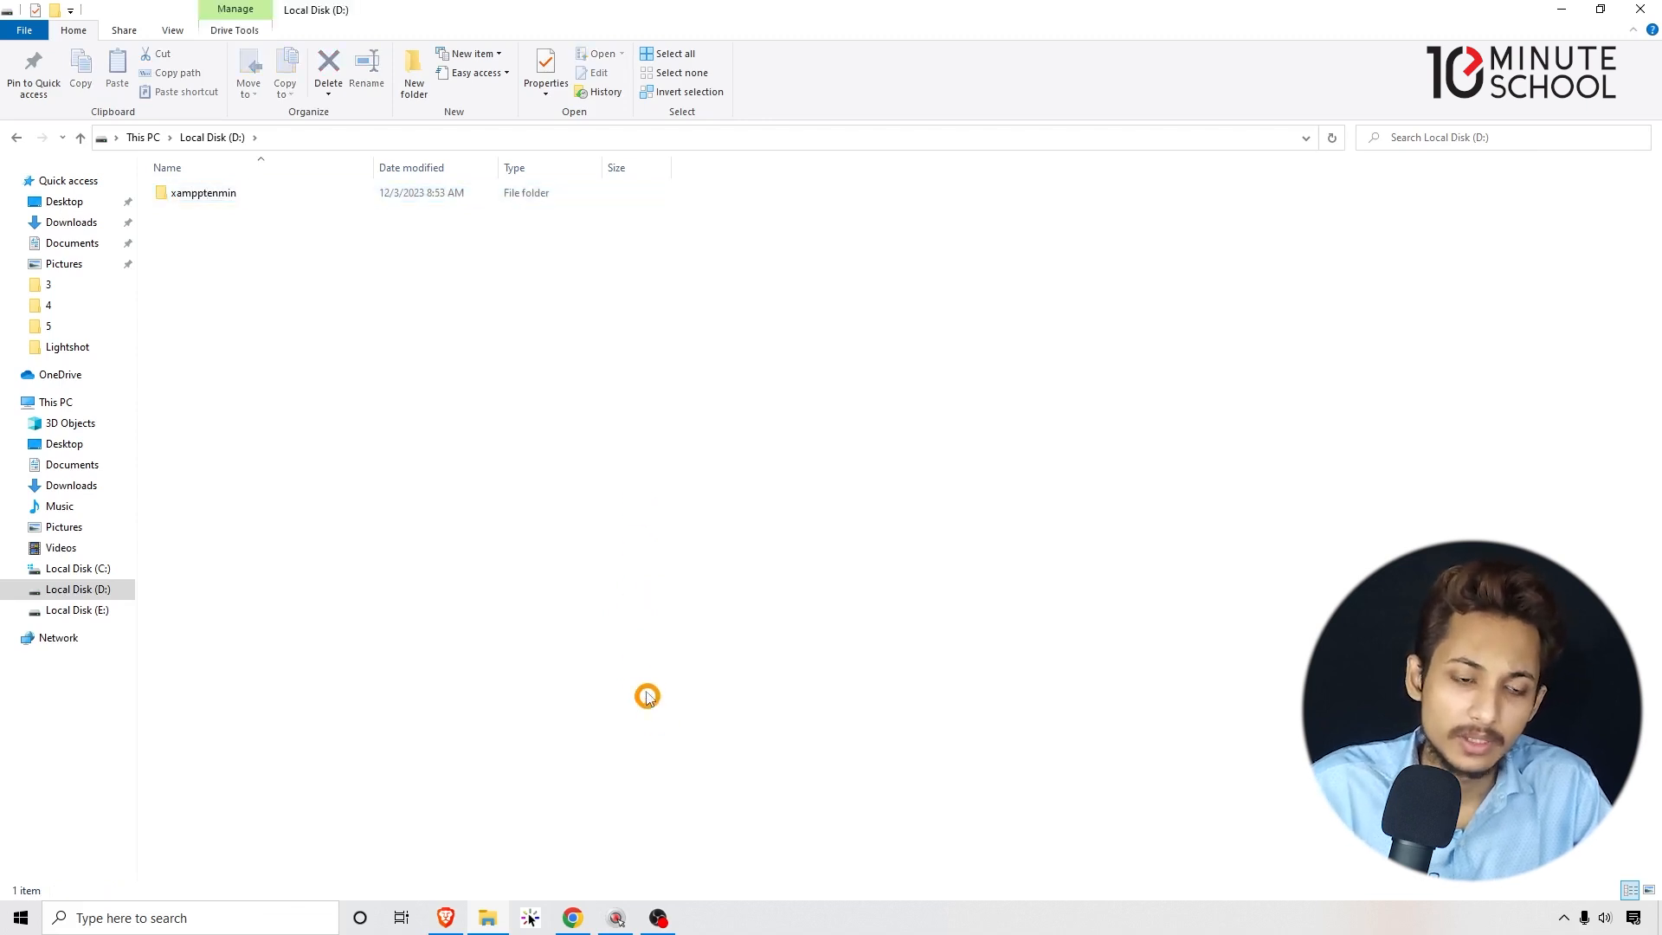
left_click(16, 137)
- Minimize File Explorer, acknowledge the User Account Control warning, and advance XAMPP setup to the installation folder page with the default components
left_click(1561, 9)
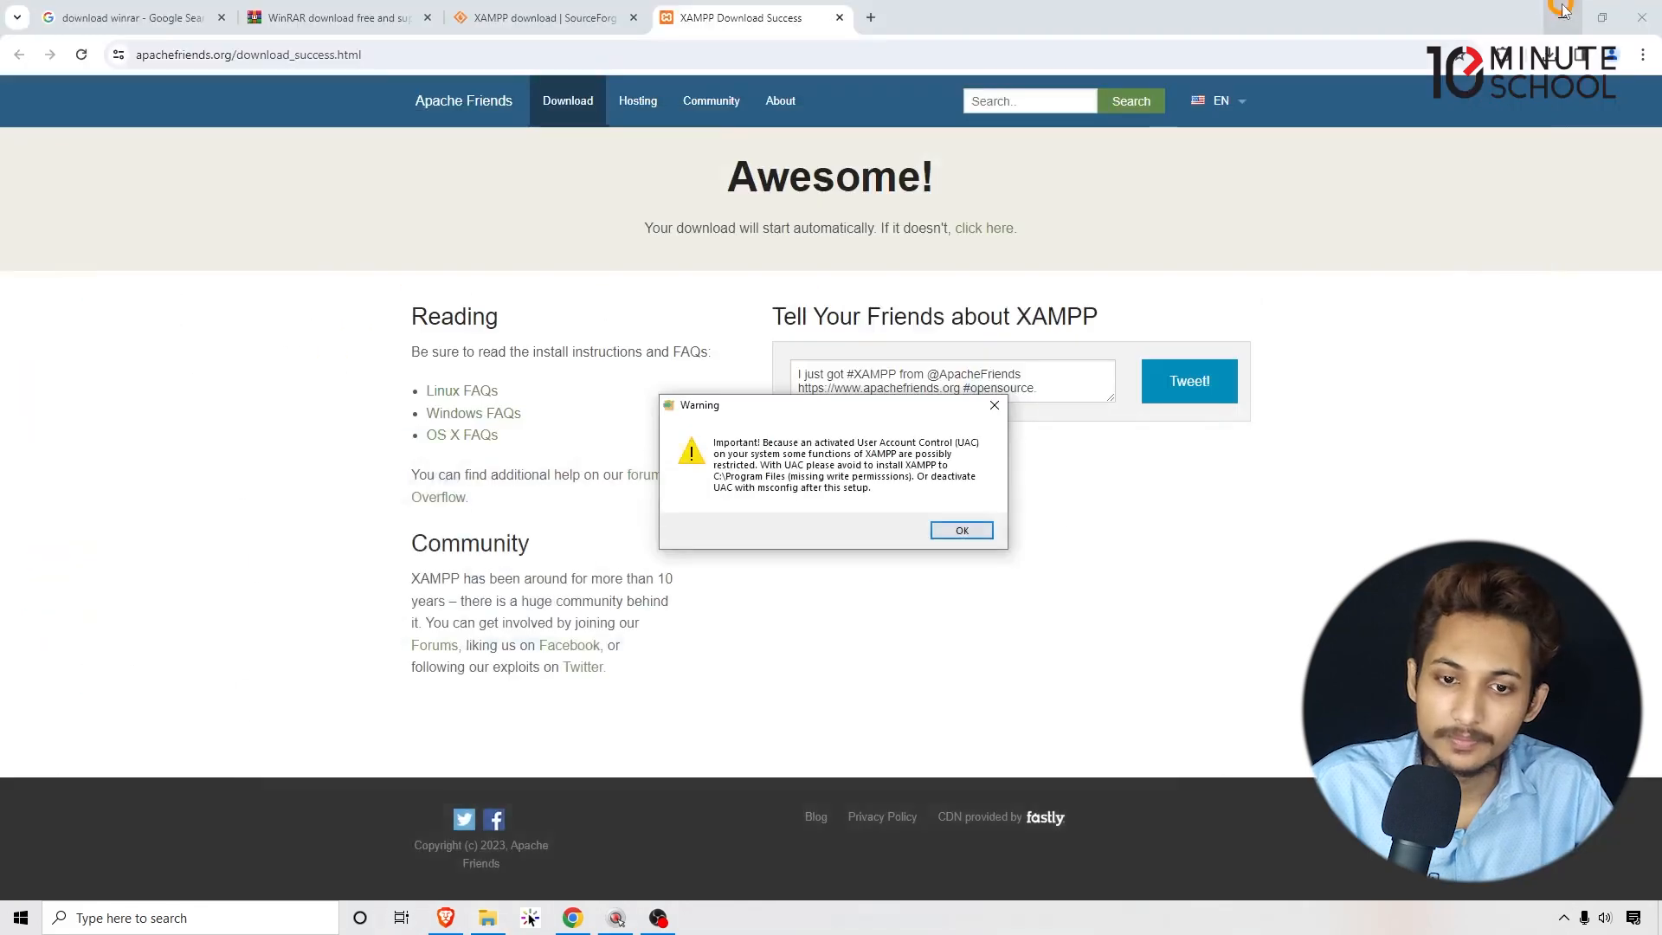
left_click_drag(764, 414, 801, 419)
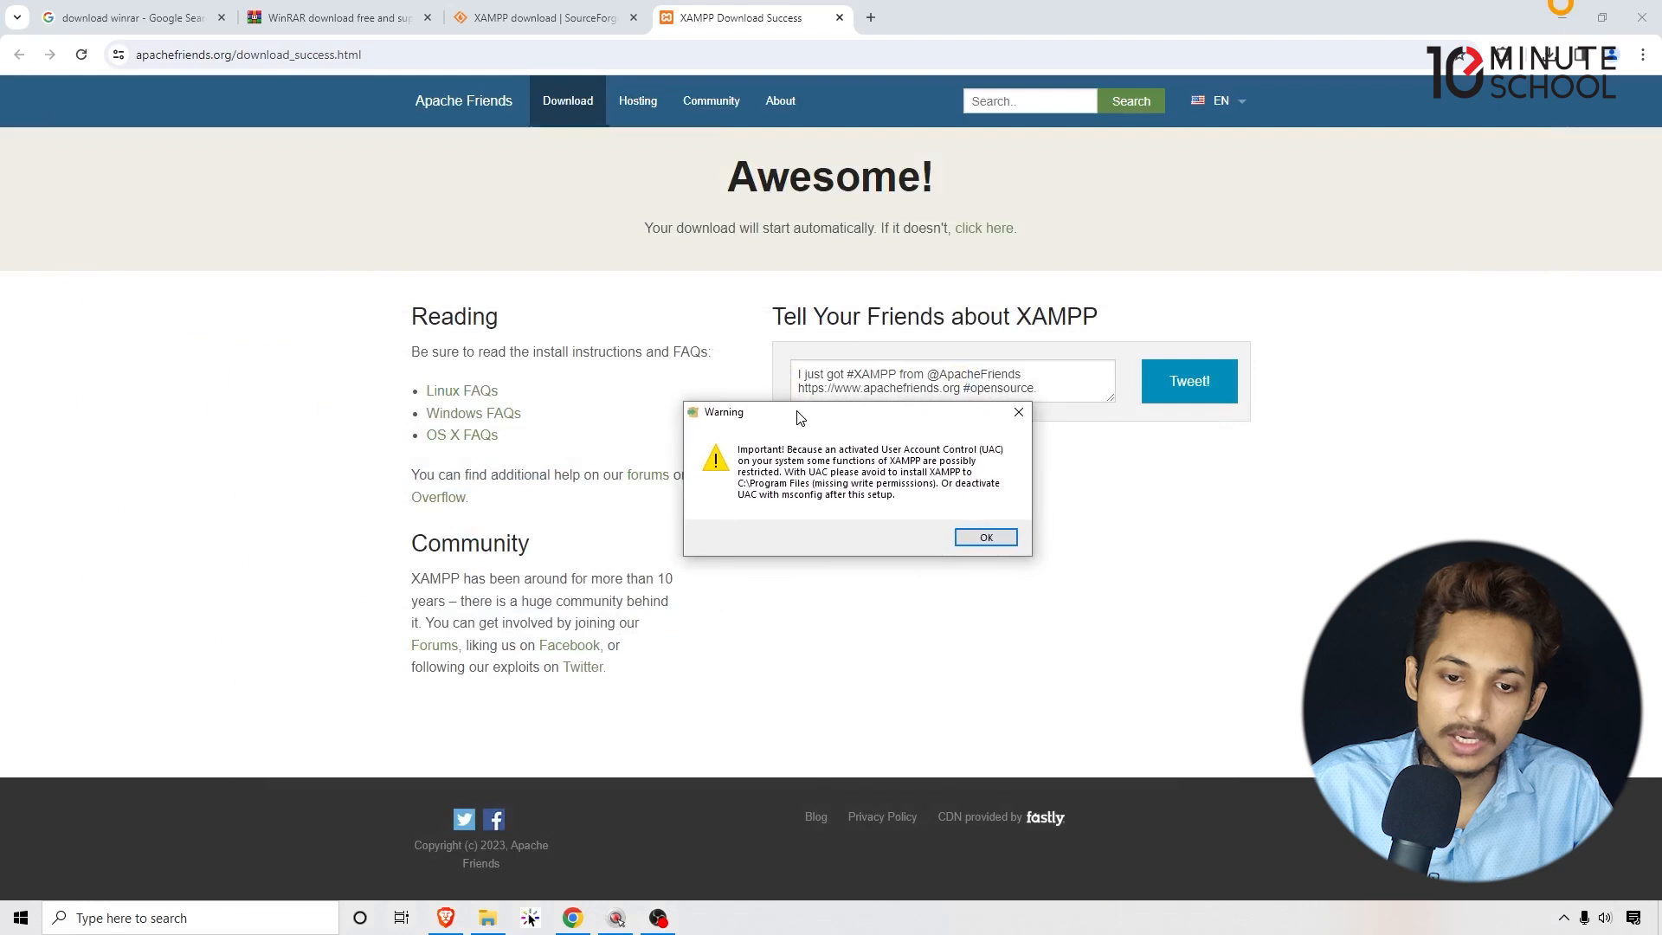
left_click(984, 540)
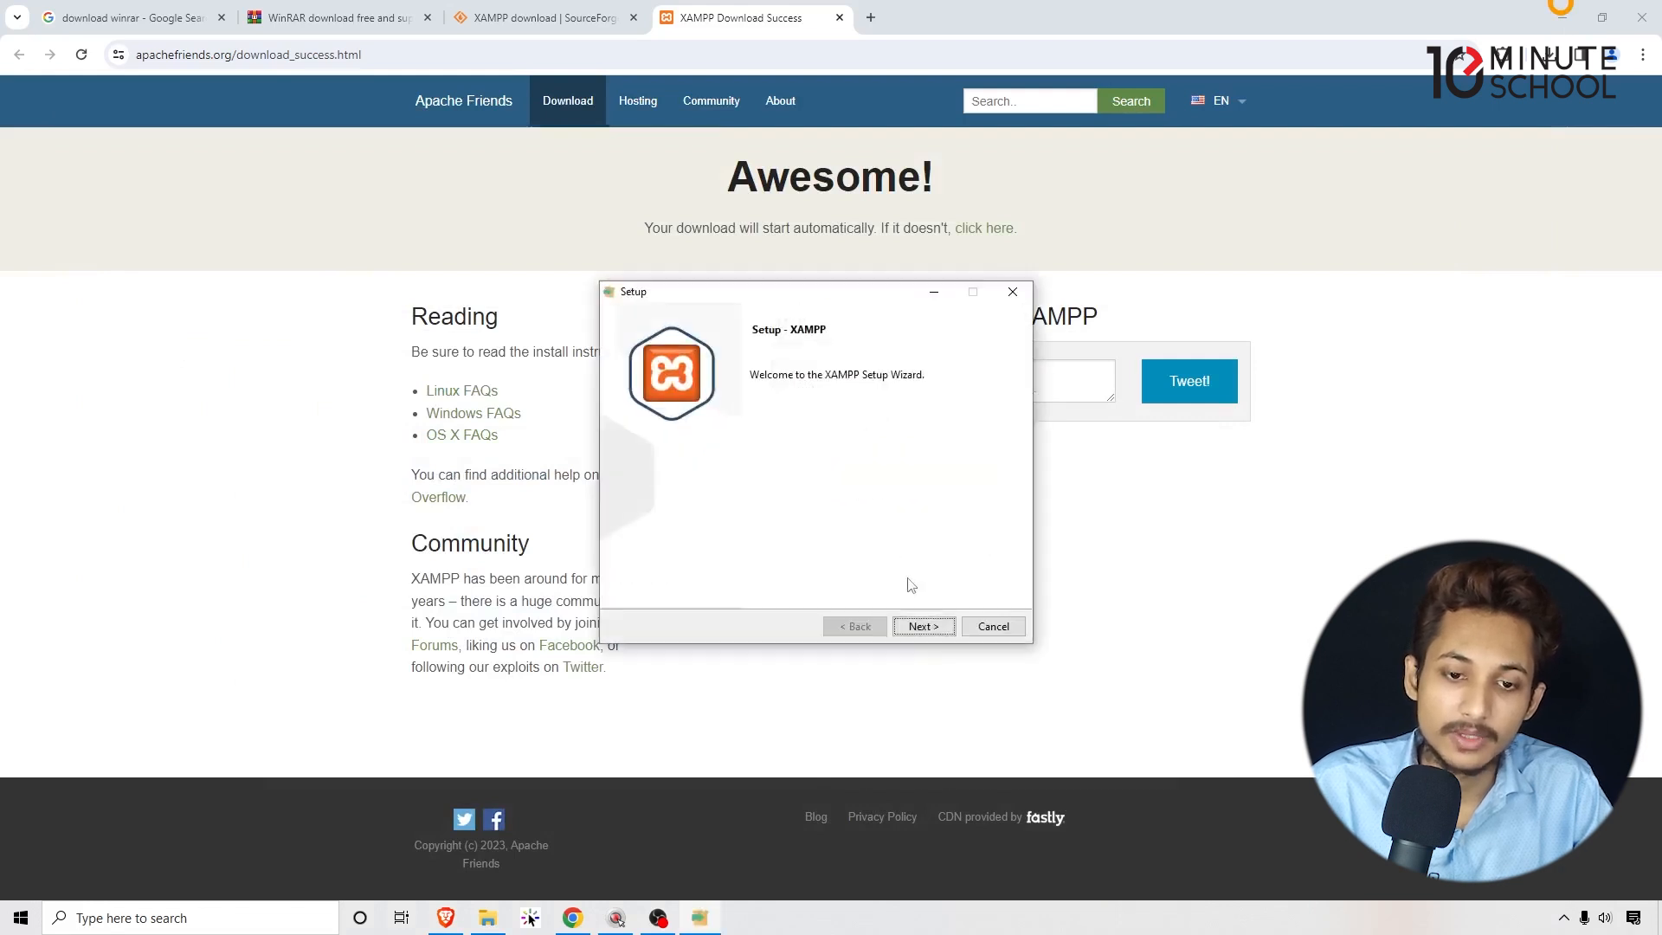
left_click(924, 627)
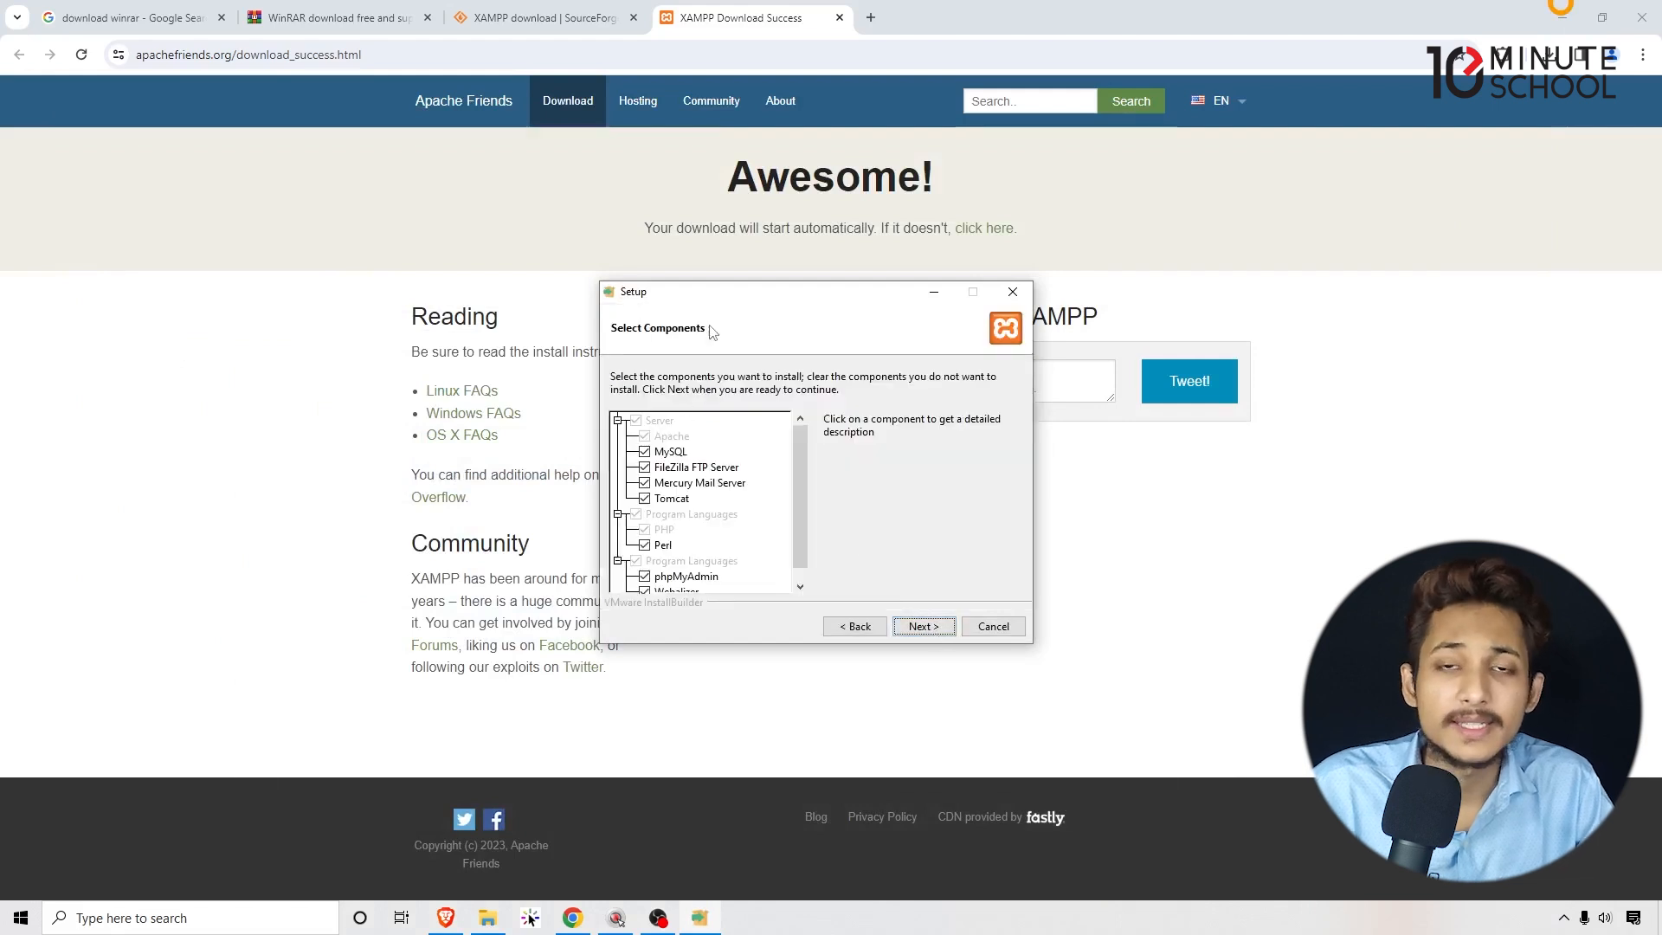
left_click(922, 629)
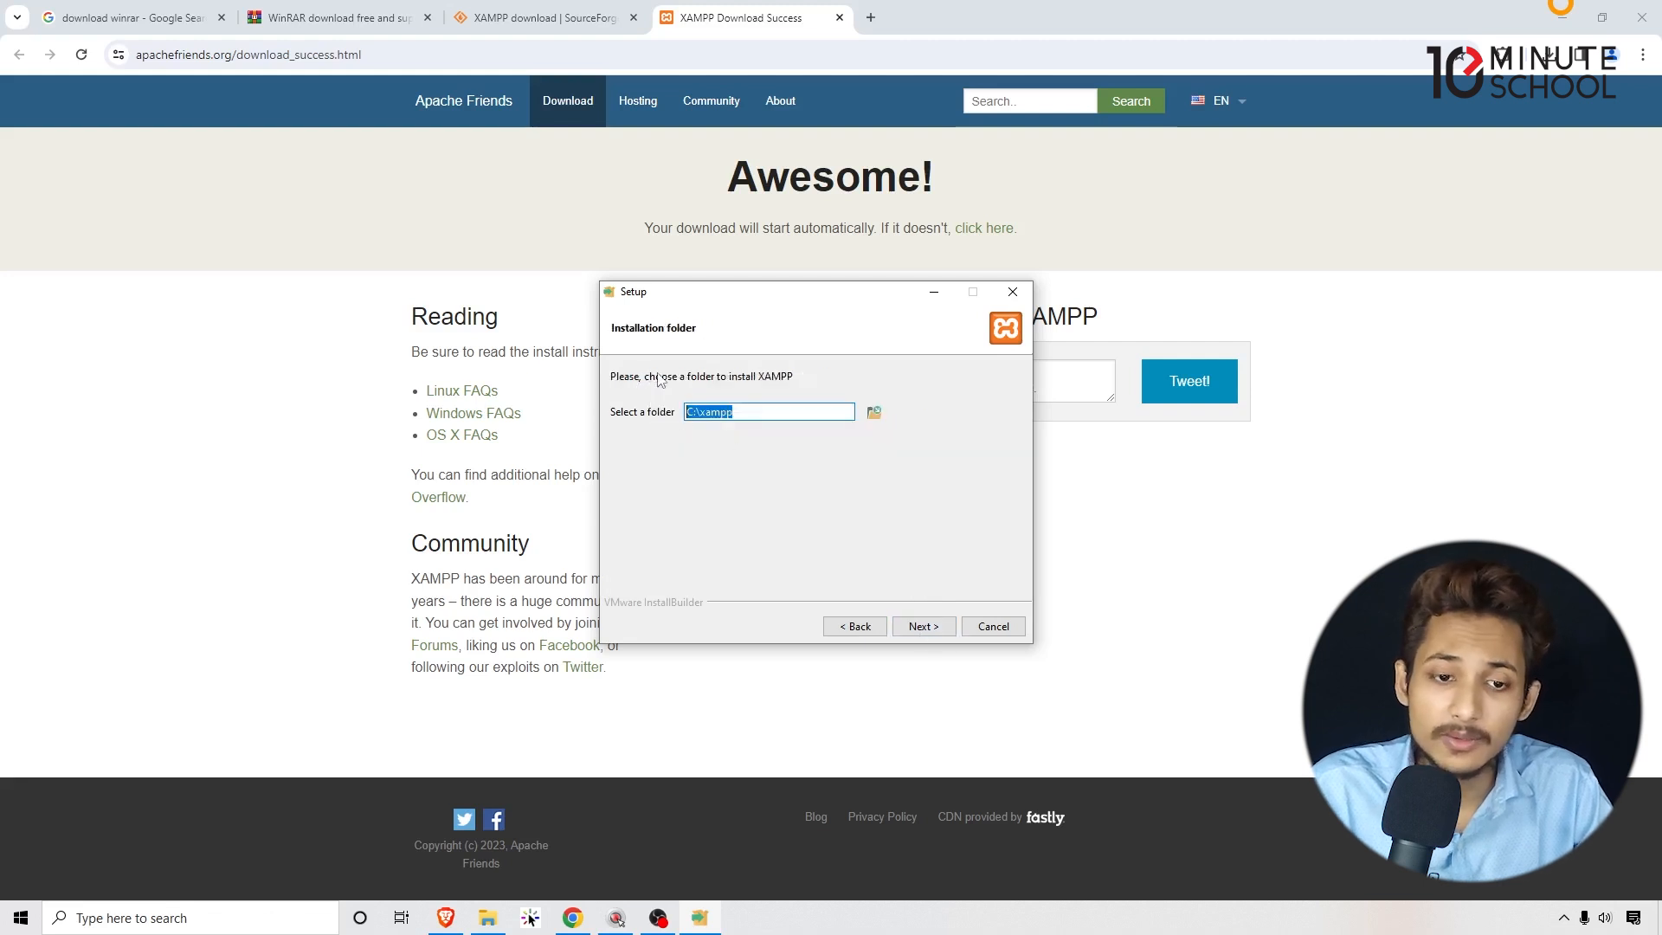
- Set the XAMPP installation folder to D:\xampptenmin and continue to the language page
left_click(872, 414)
scroll(845, 478, "up", 10)
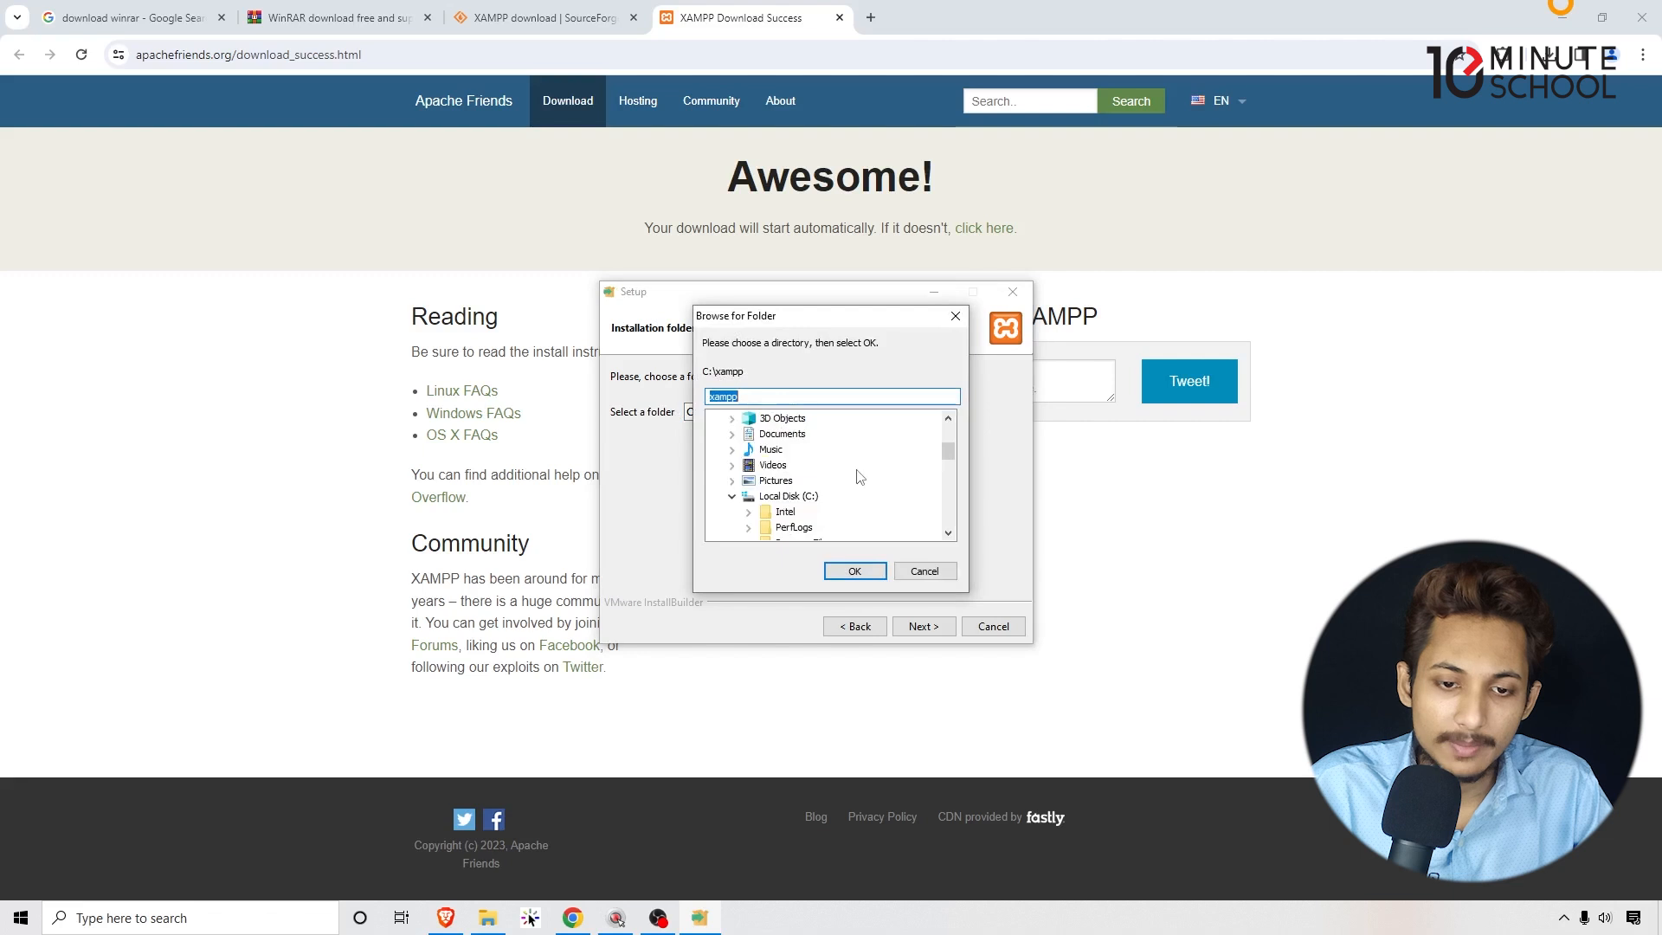
scroll(787, 484, "down", 8)
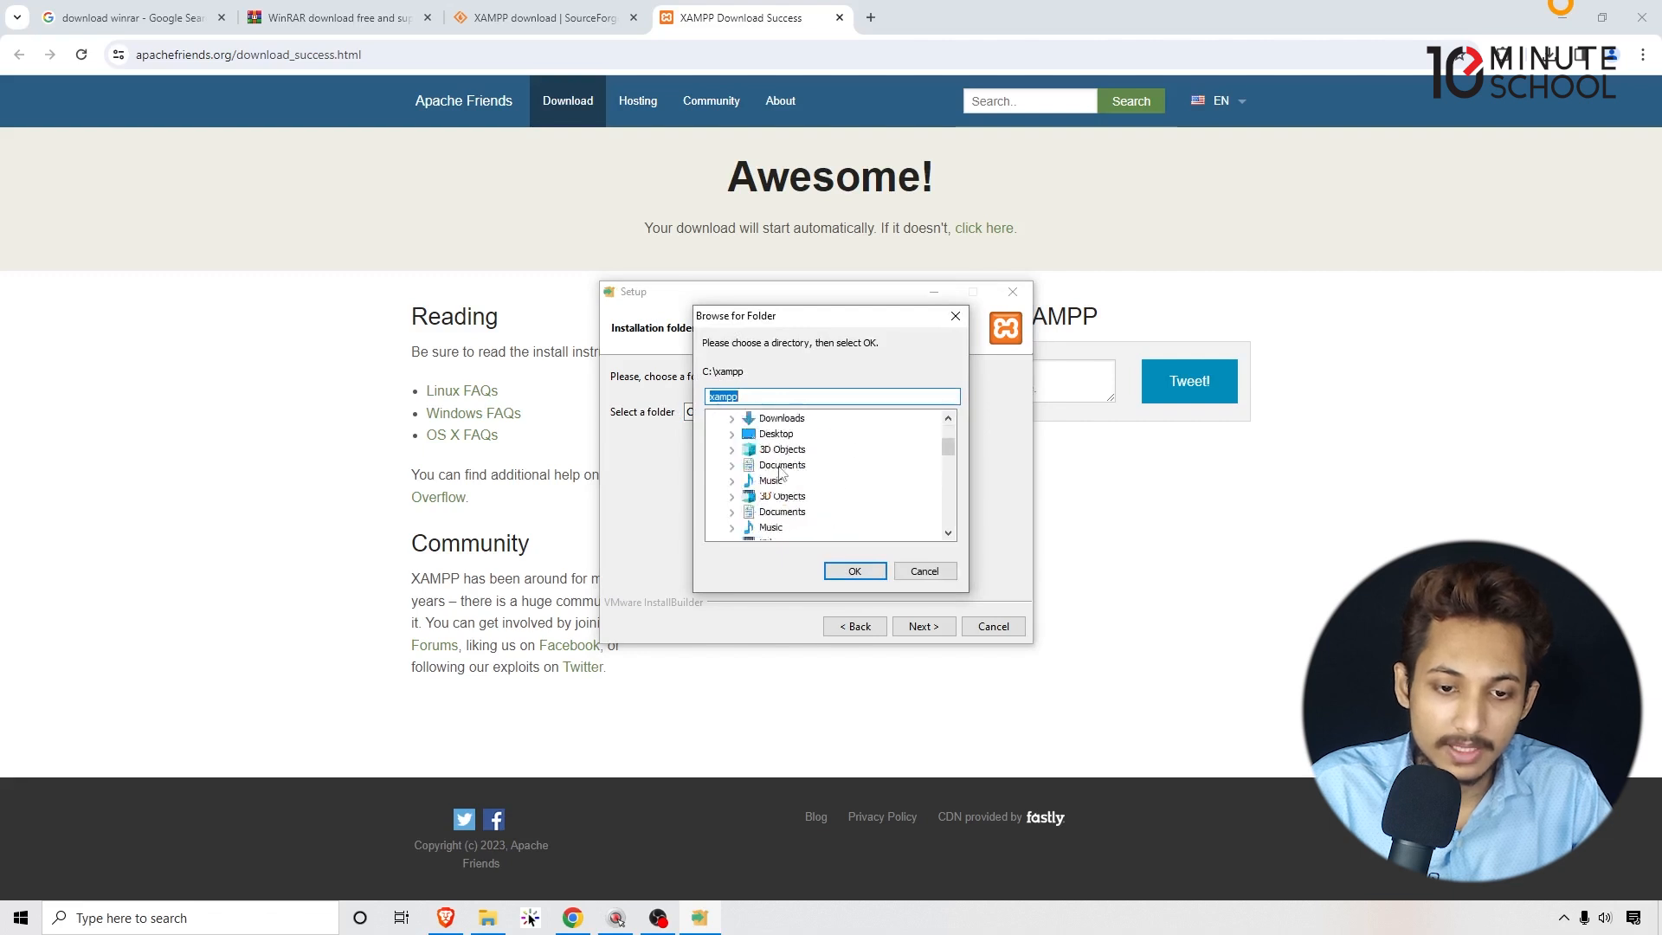
scroll(779, 511, "up", 2)
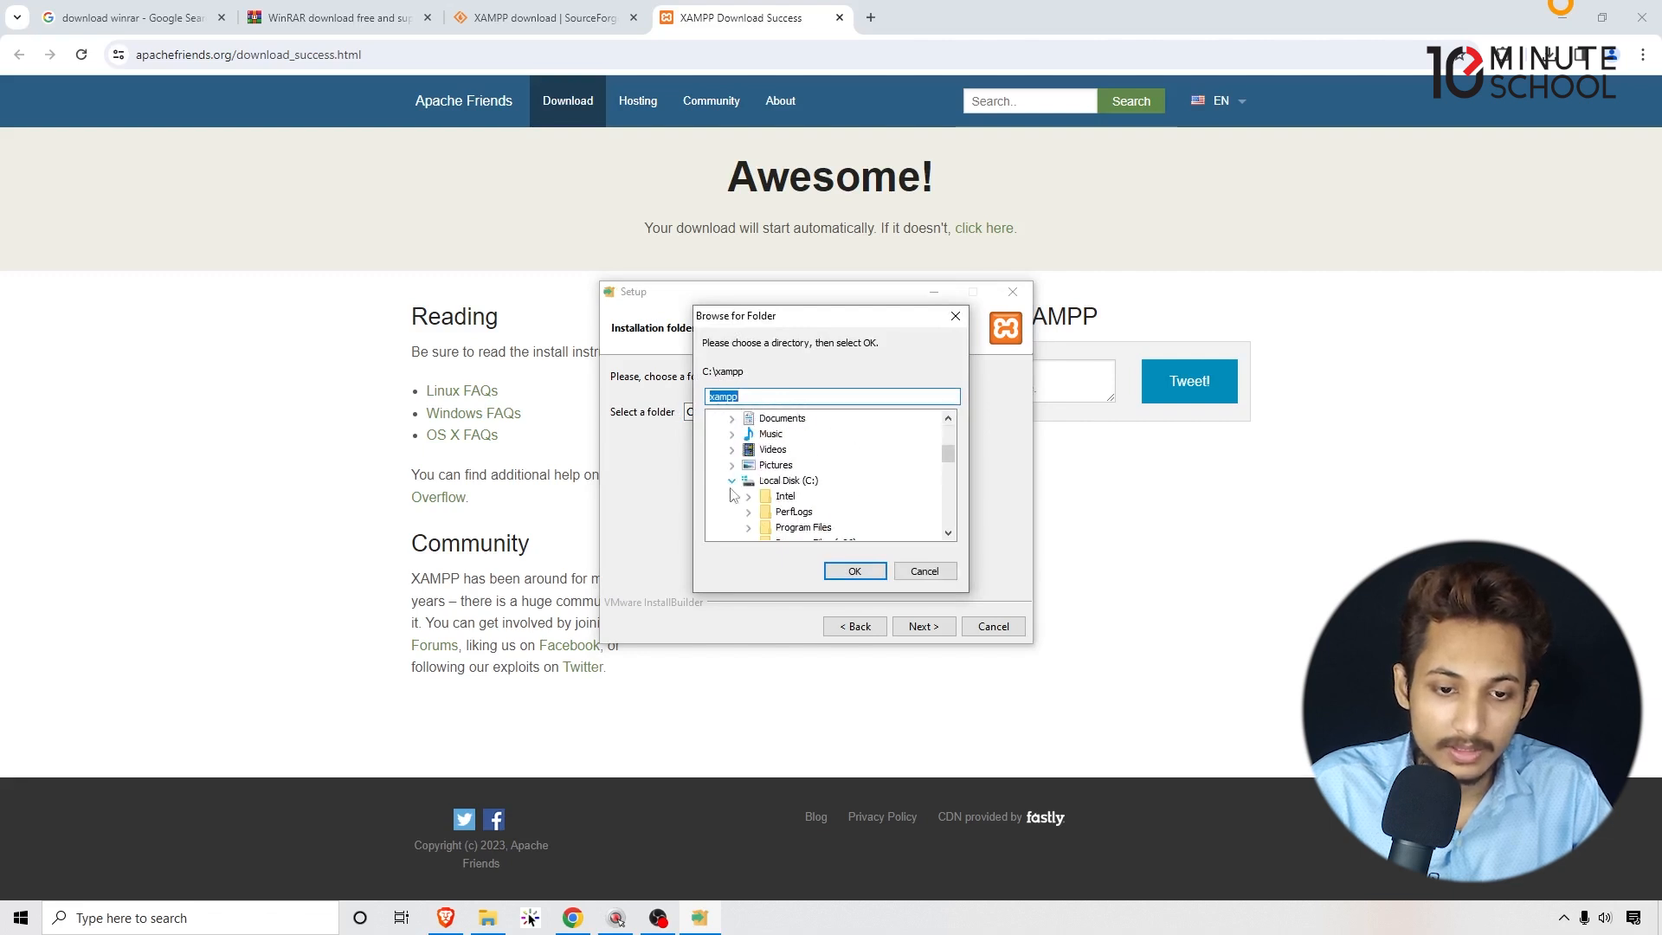
left_click(731, 490)
left_click(732, 511)
left_click(805, 512)
left_click(804, 514)
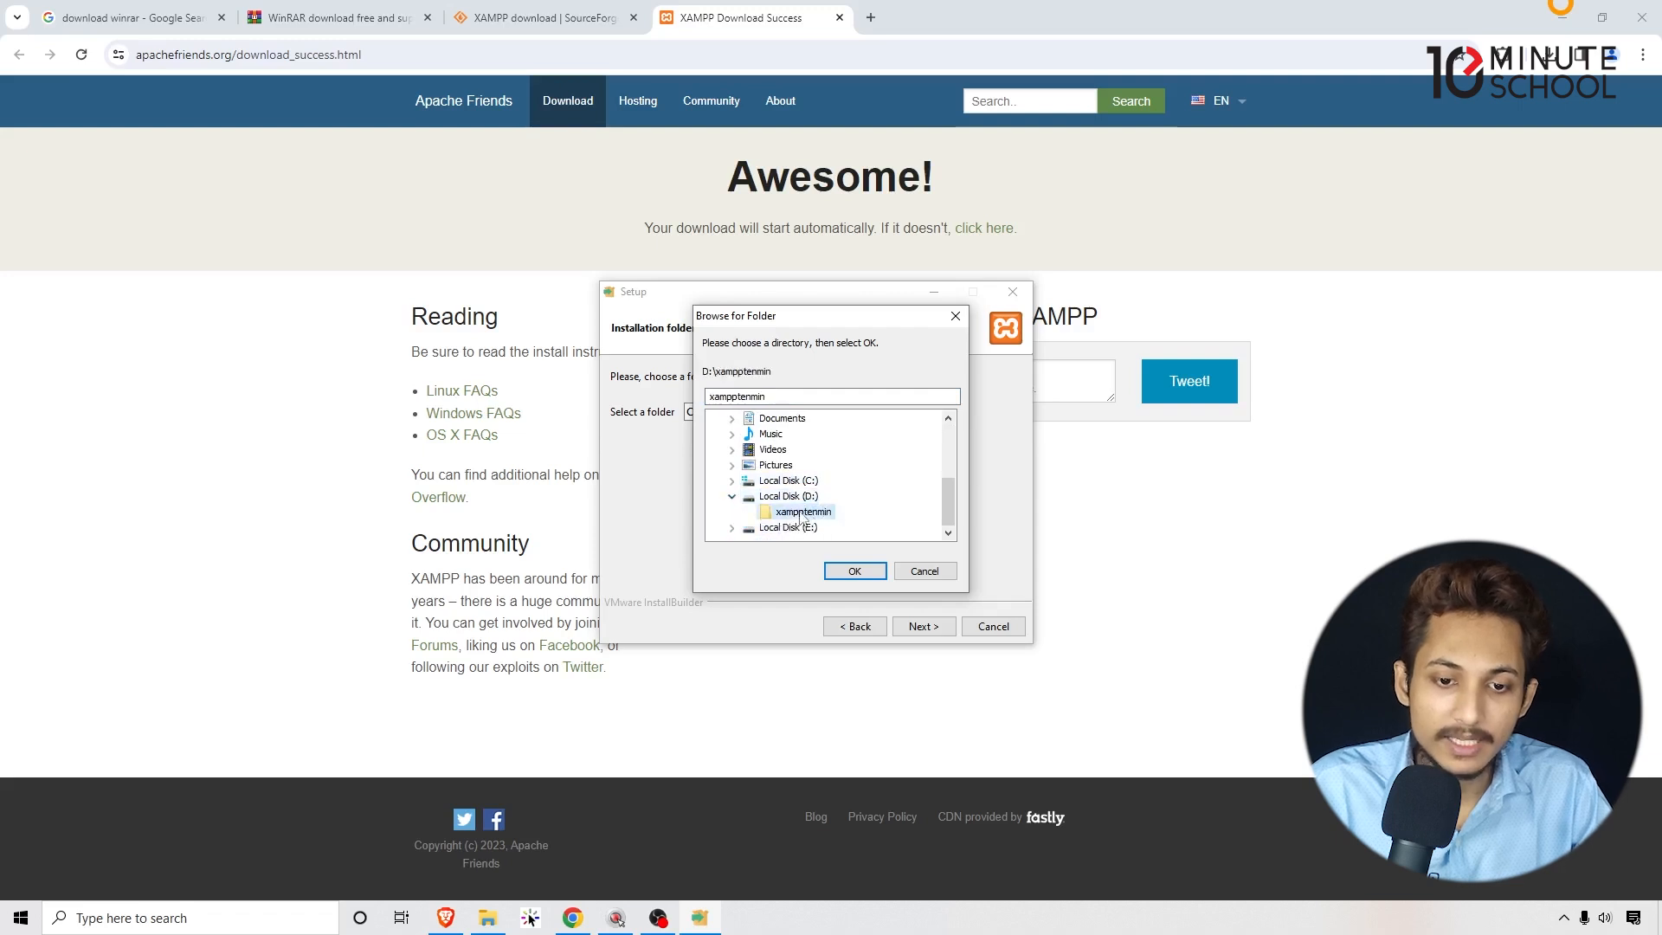
left_click(854, 571)
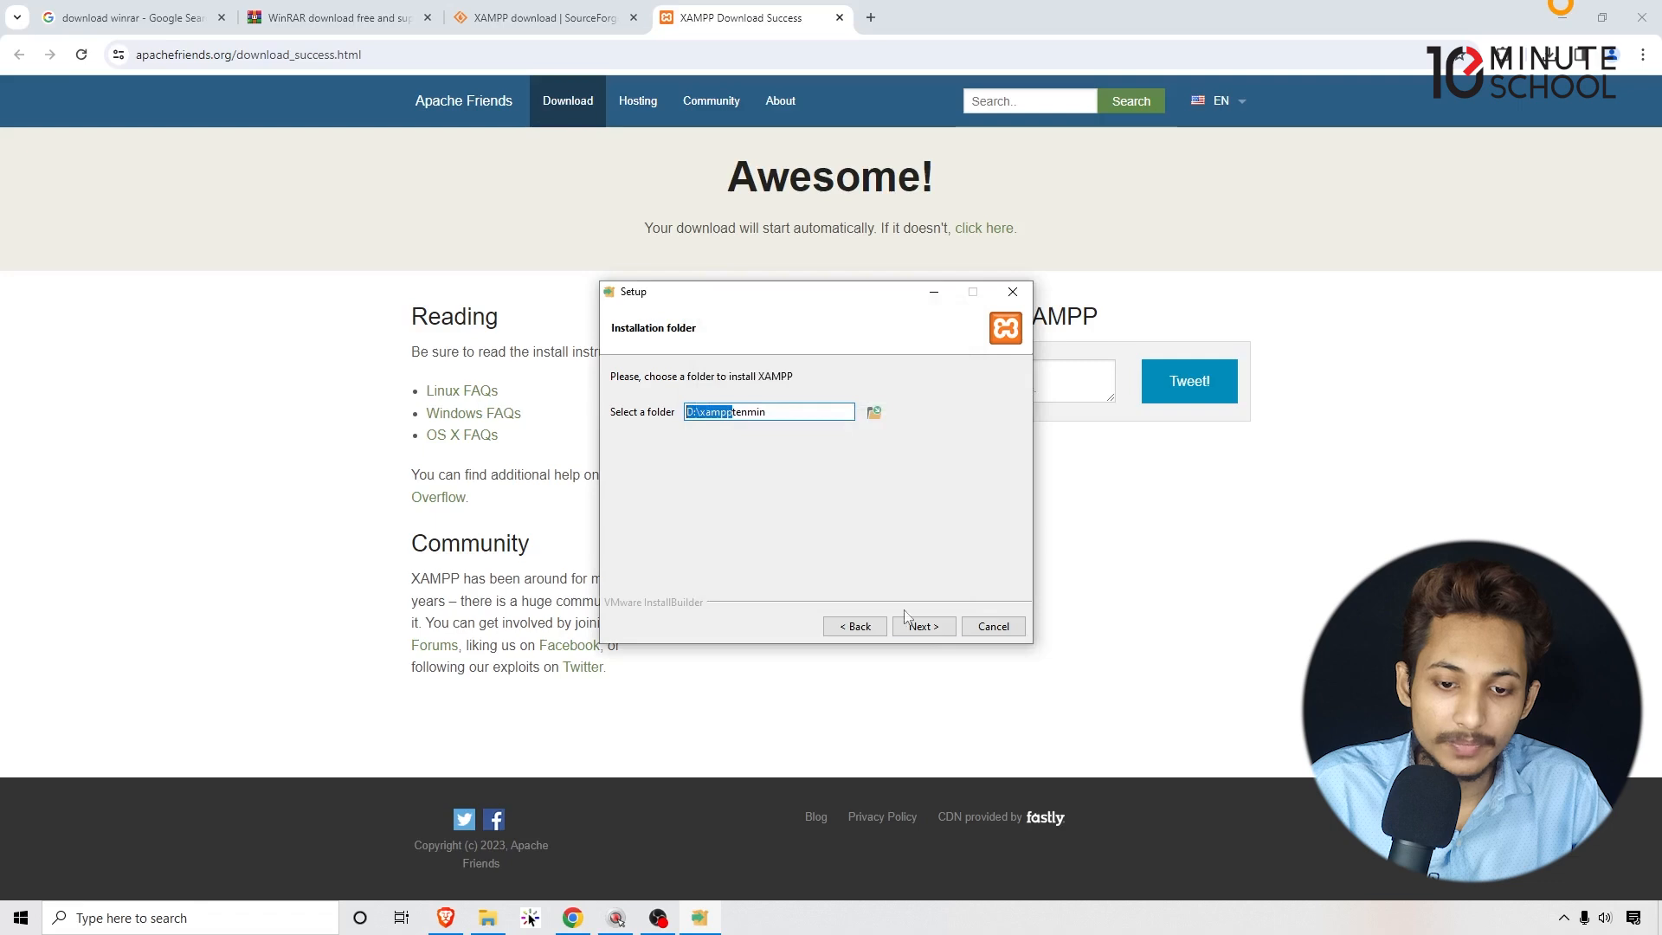
left_click(931, 633)
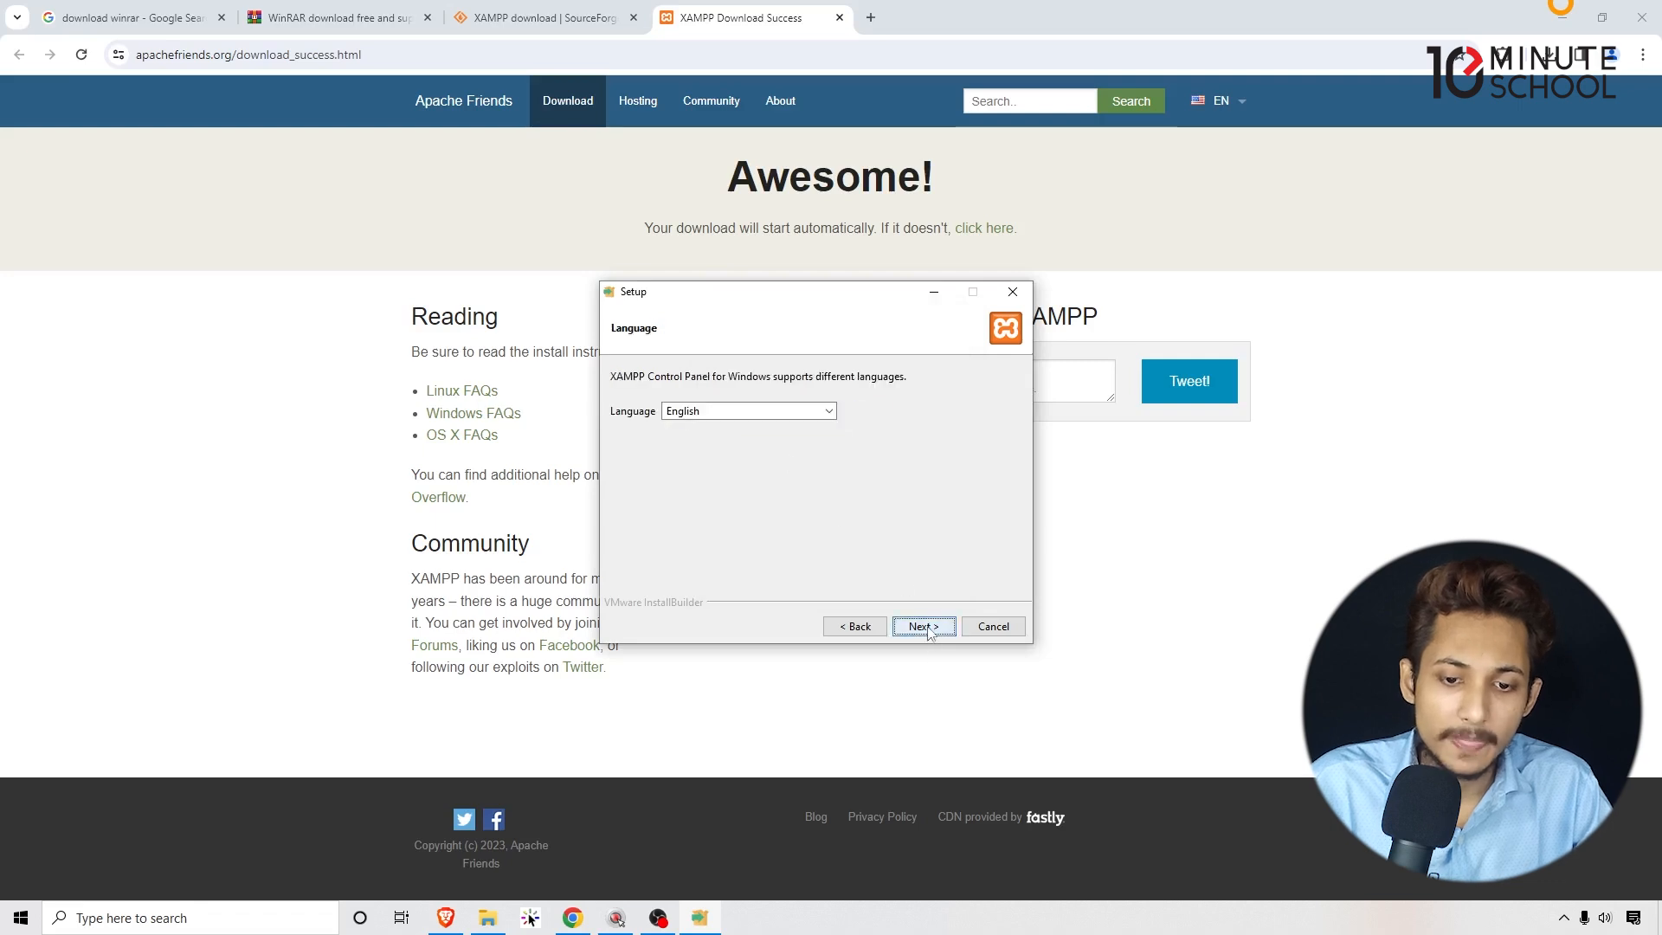
- Switch to File Explorer and check the xampptenmin folder on Local Disk (D:)
left_click(488, 917)
left_click(468, 327)
double_click(467, 327)
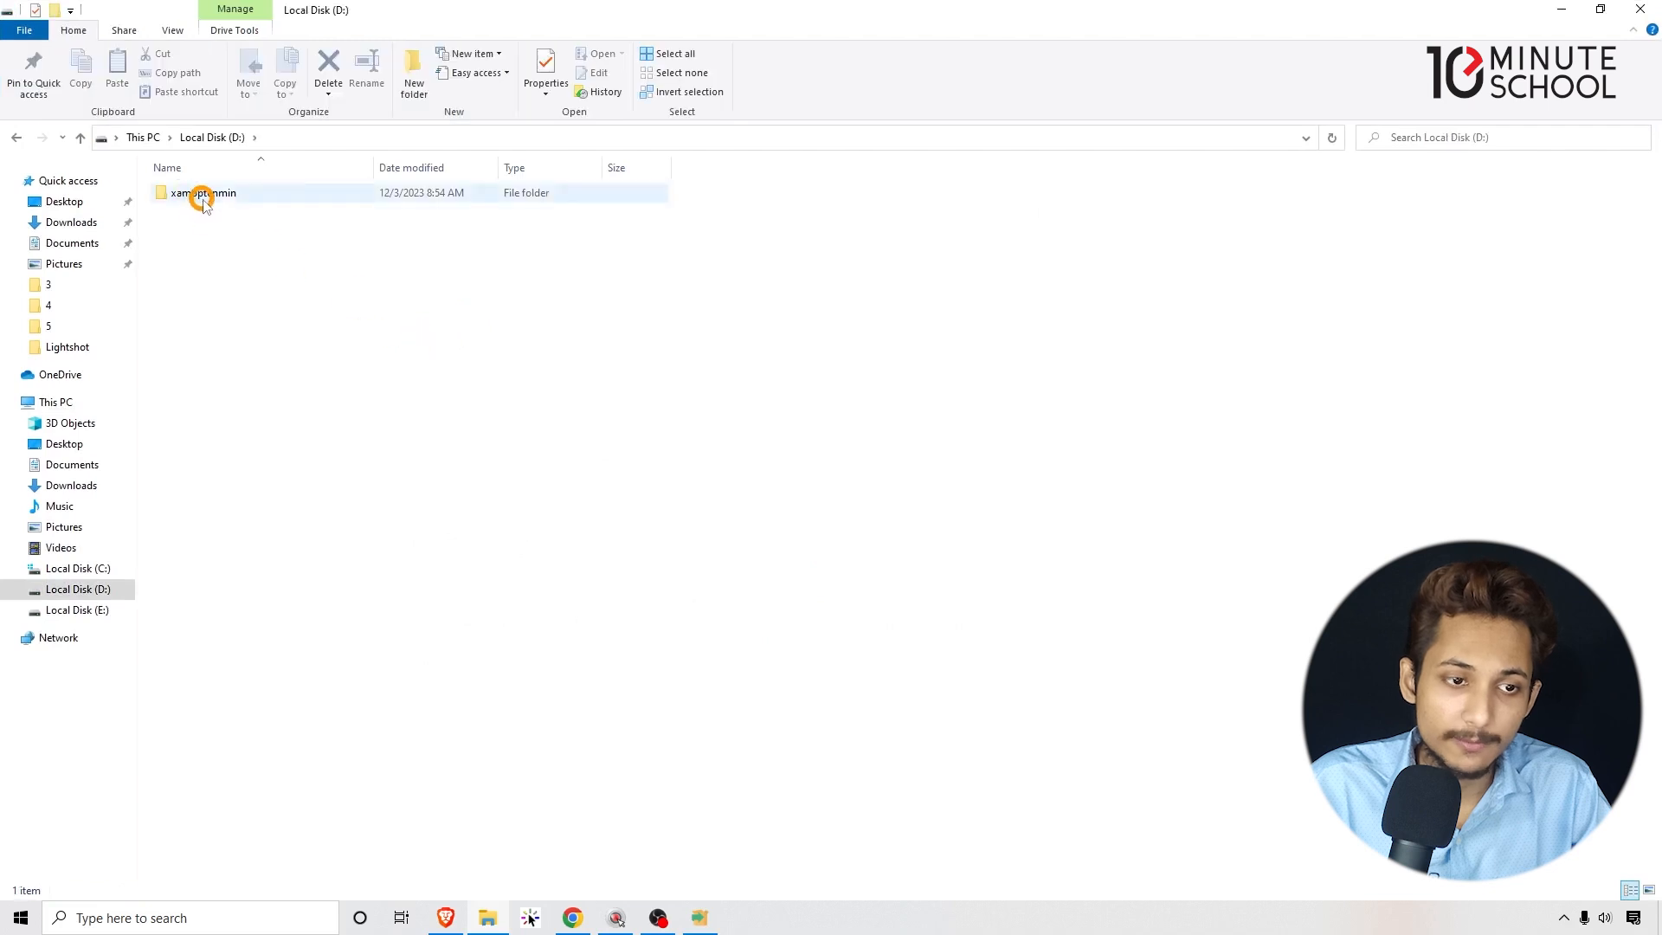
- Return to XAMPP setup, keep English as the Control Panel language, and run the installation
left_click(1556, 12)
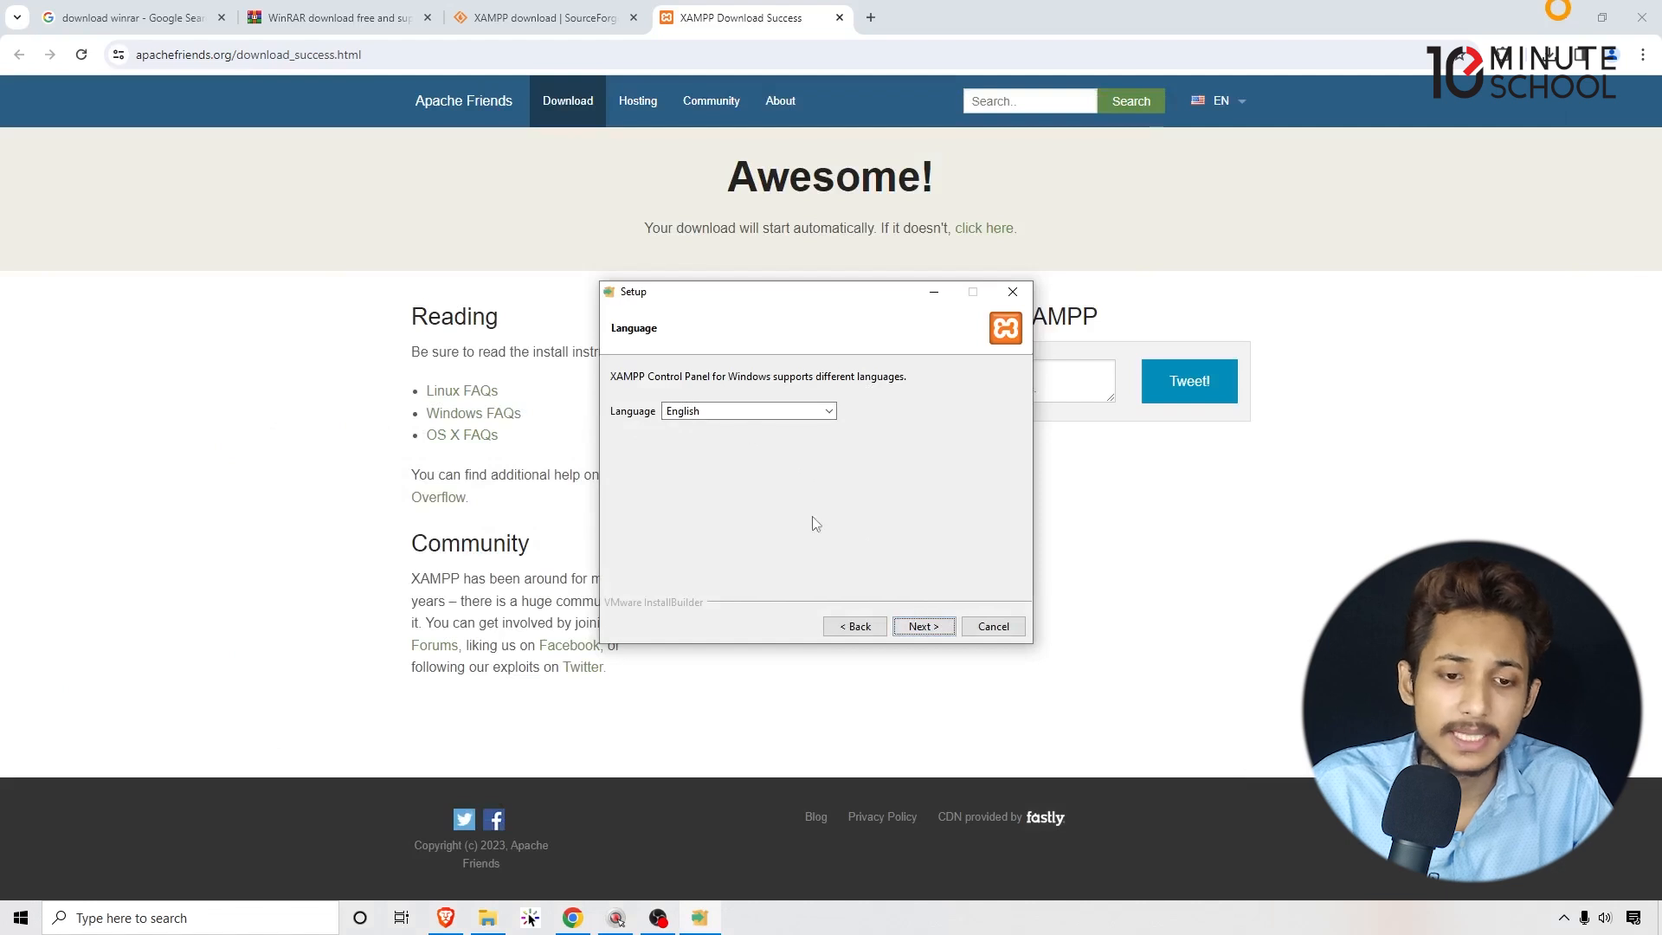
left_click(929, 629)
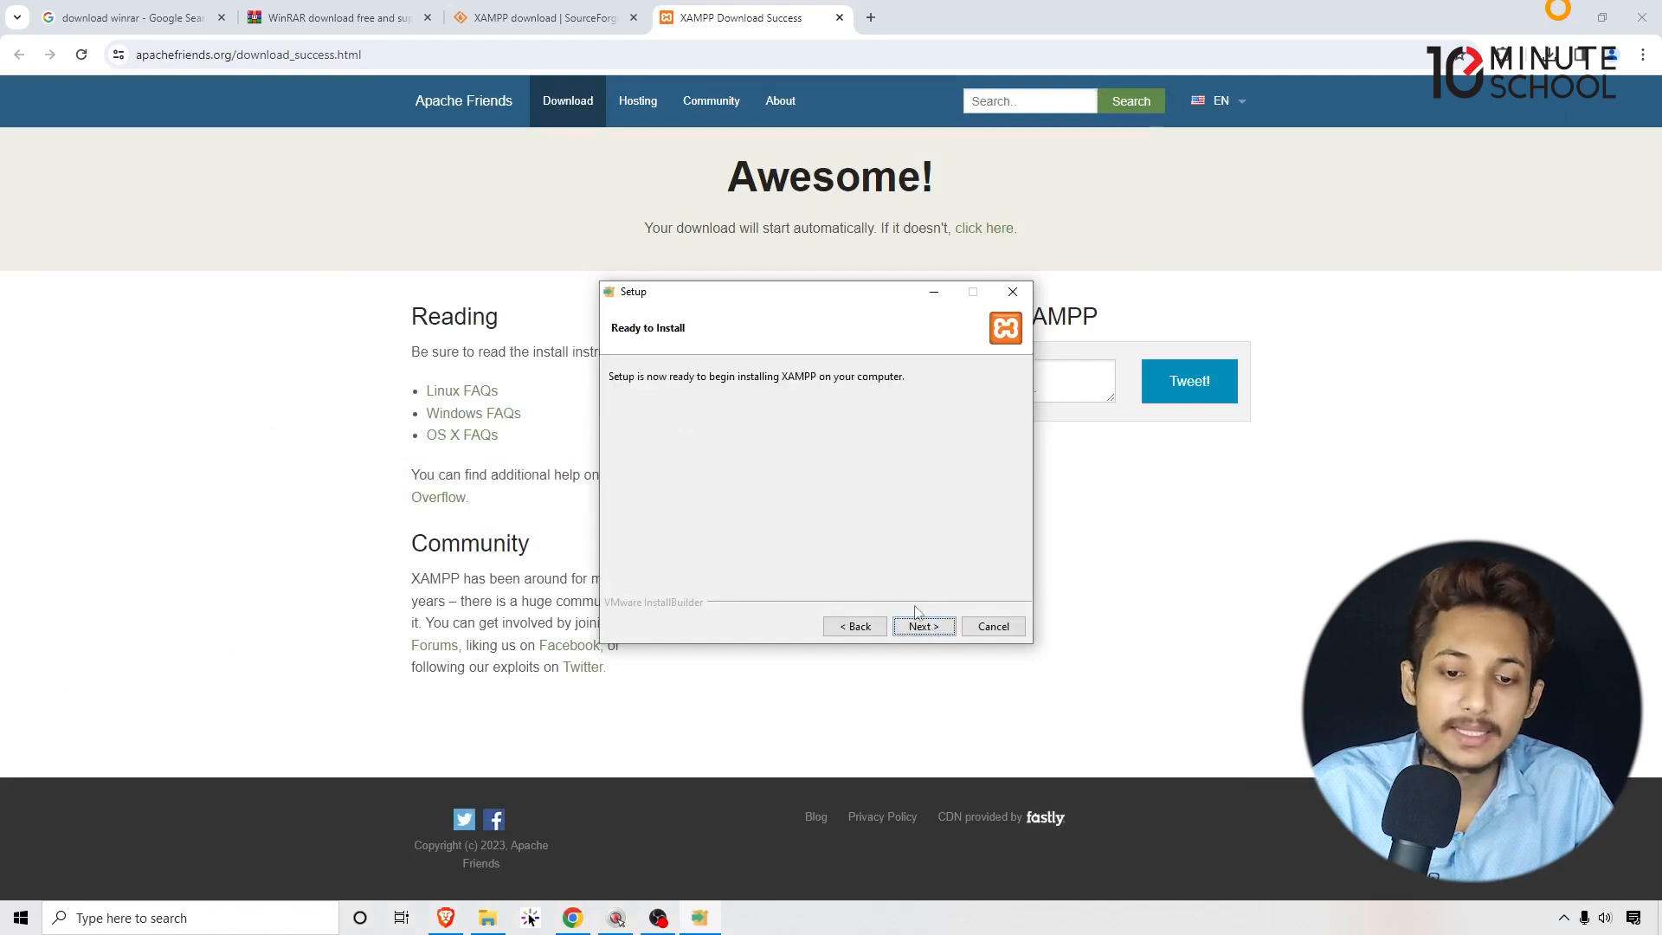
left_click(926, 628)
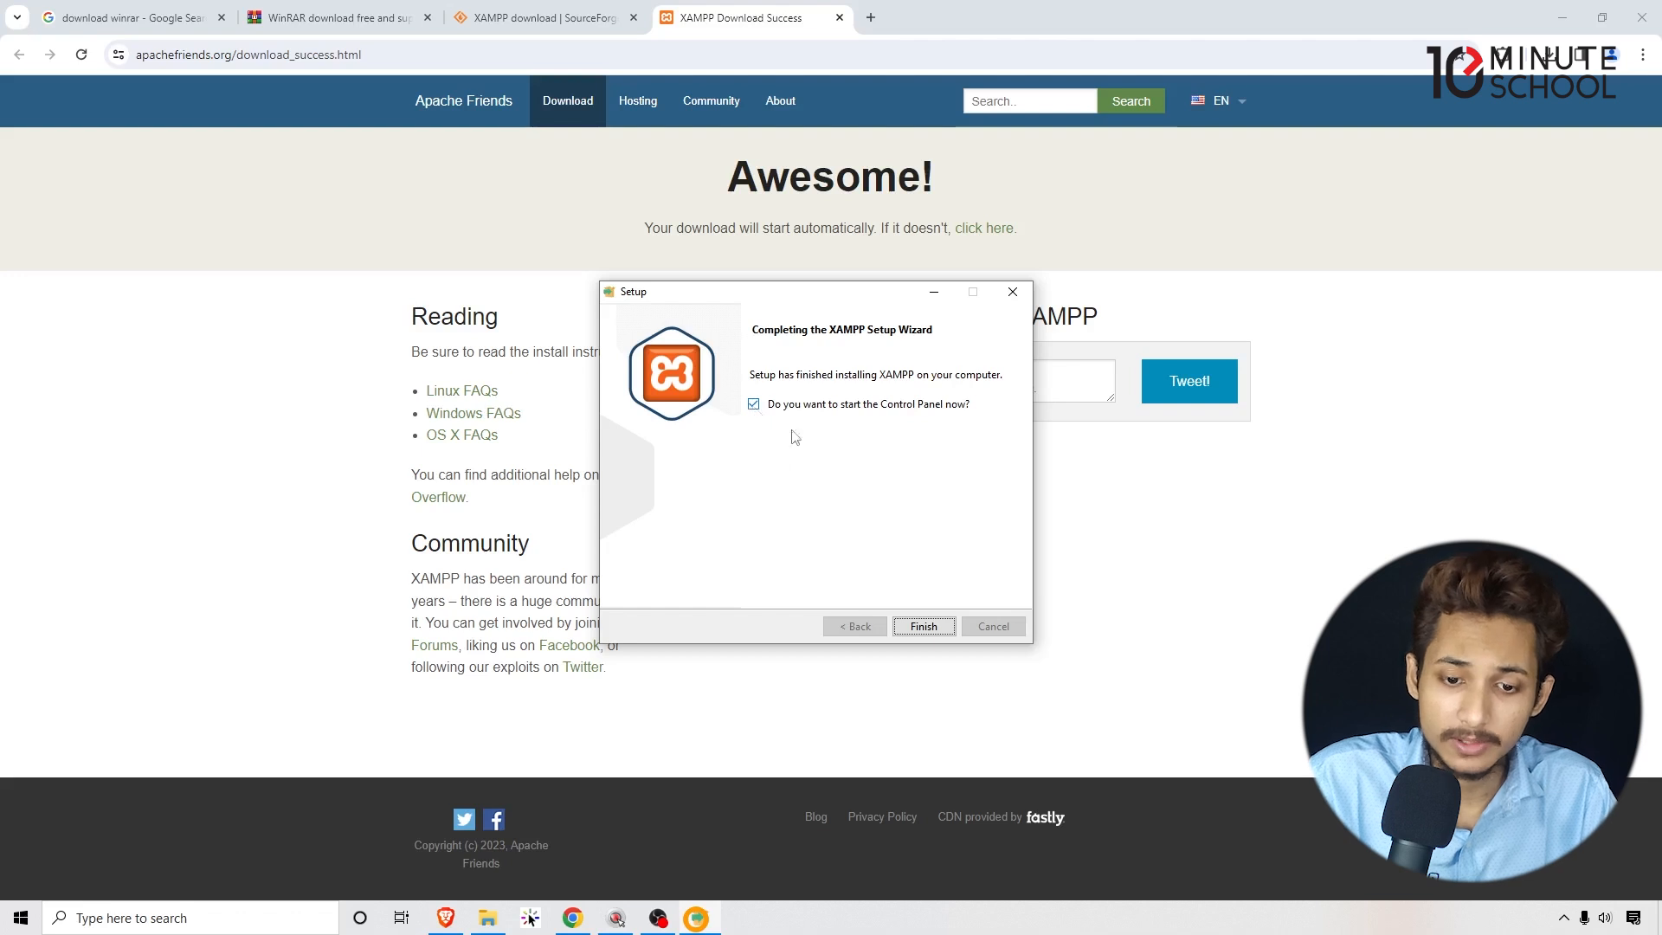
- Finish XAMPP setup with the Control Panel set to start, and move the Control Panel window to the middle of the screen
left_click(926, 629)
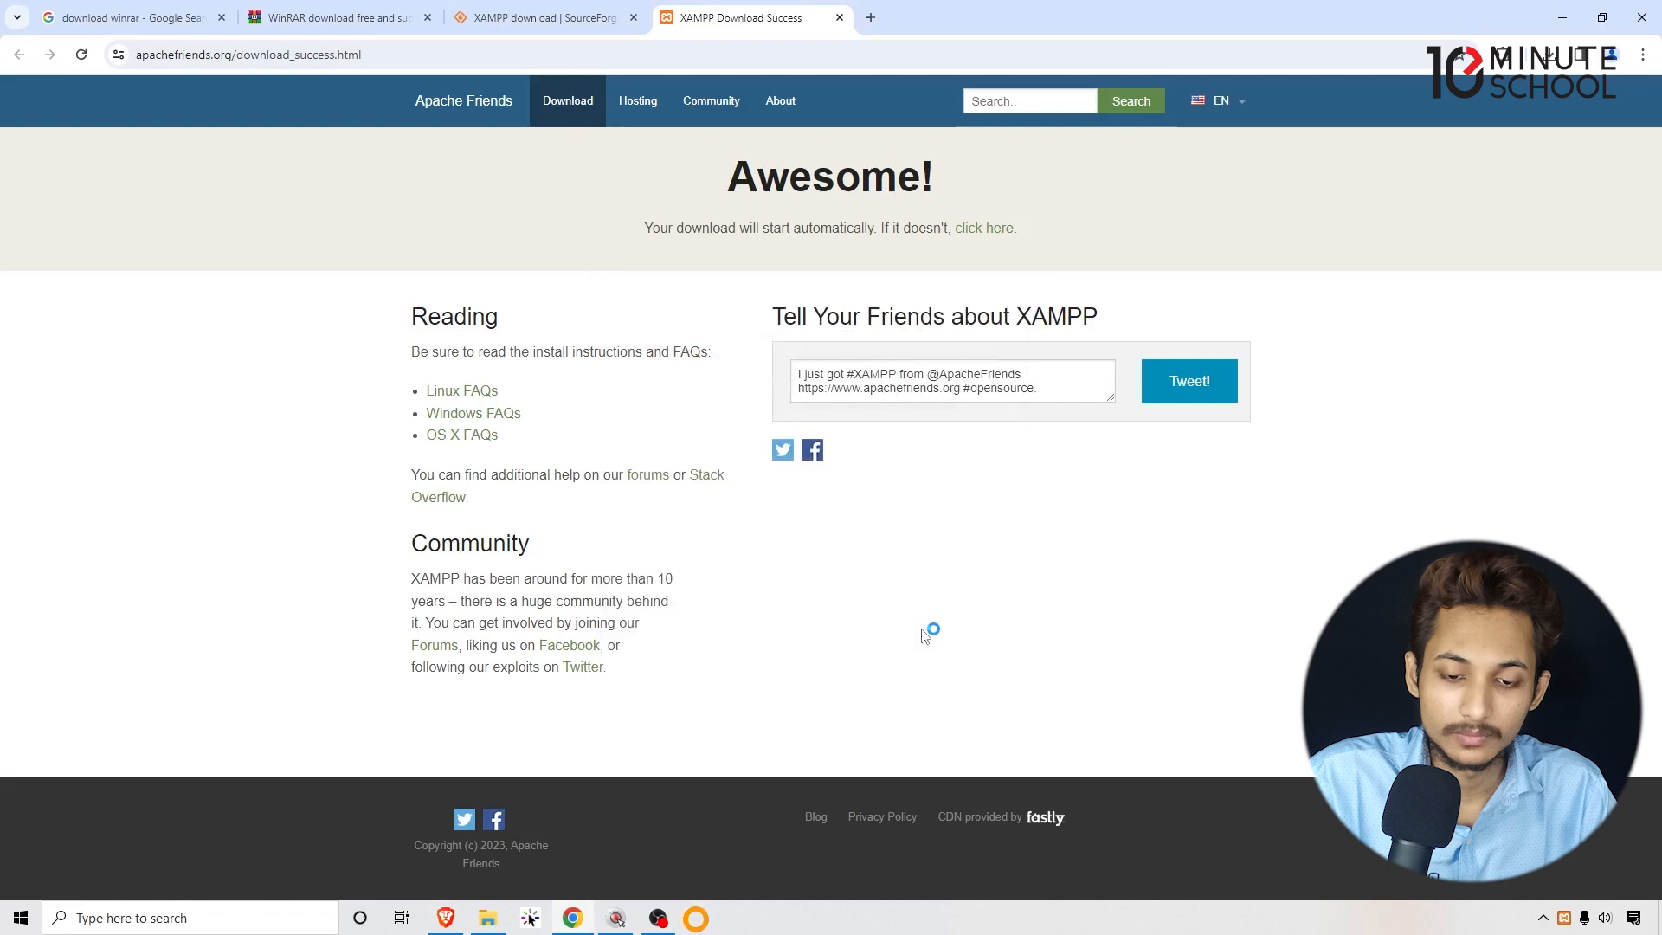
left_click_drag(212, 13, 771, 261)
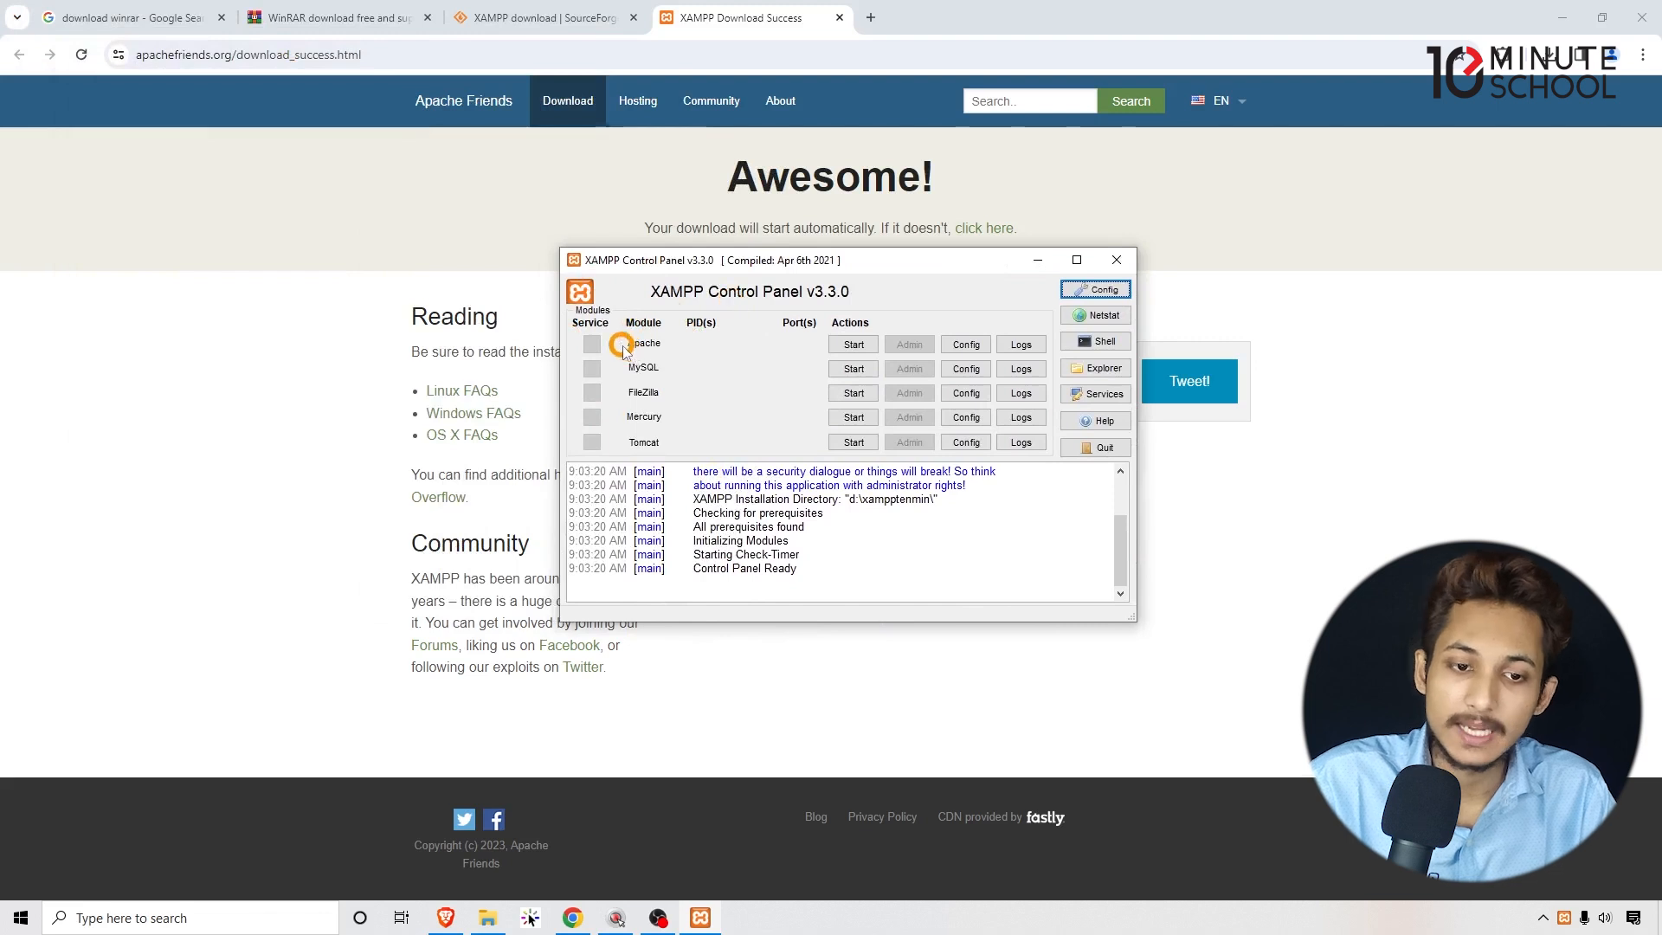
- Start the Apache and MySQL modules, allowing each through Windows Defender Firewall on public networks
left_click(848, 345)
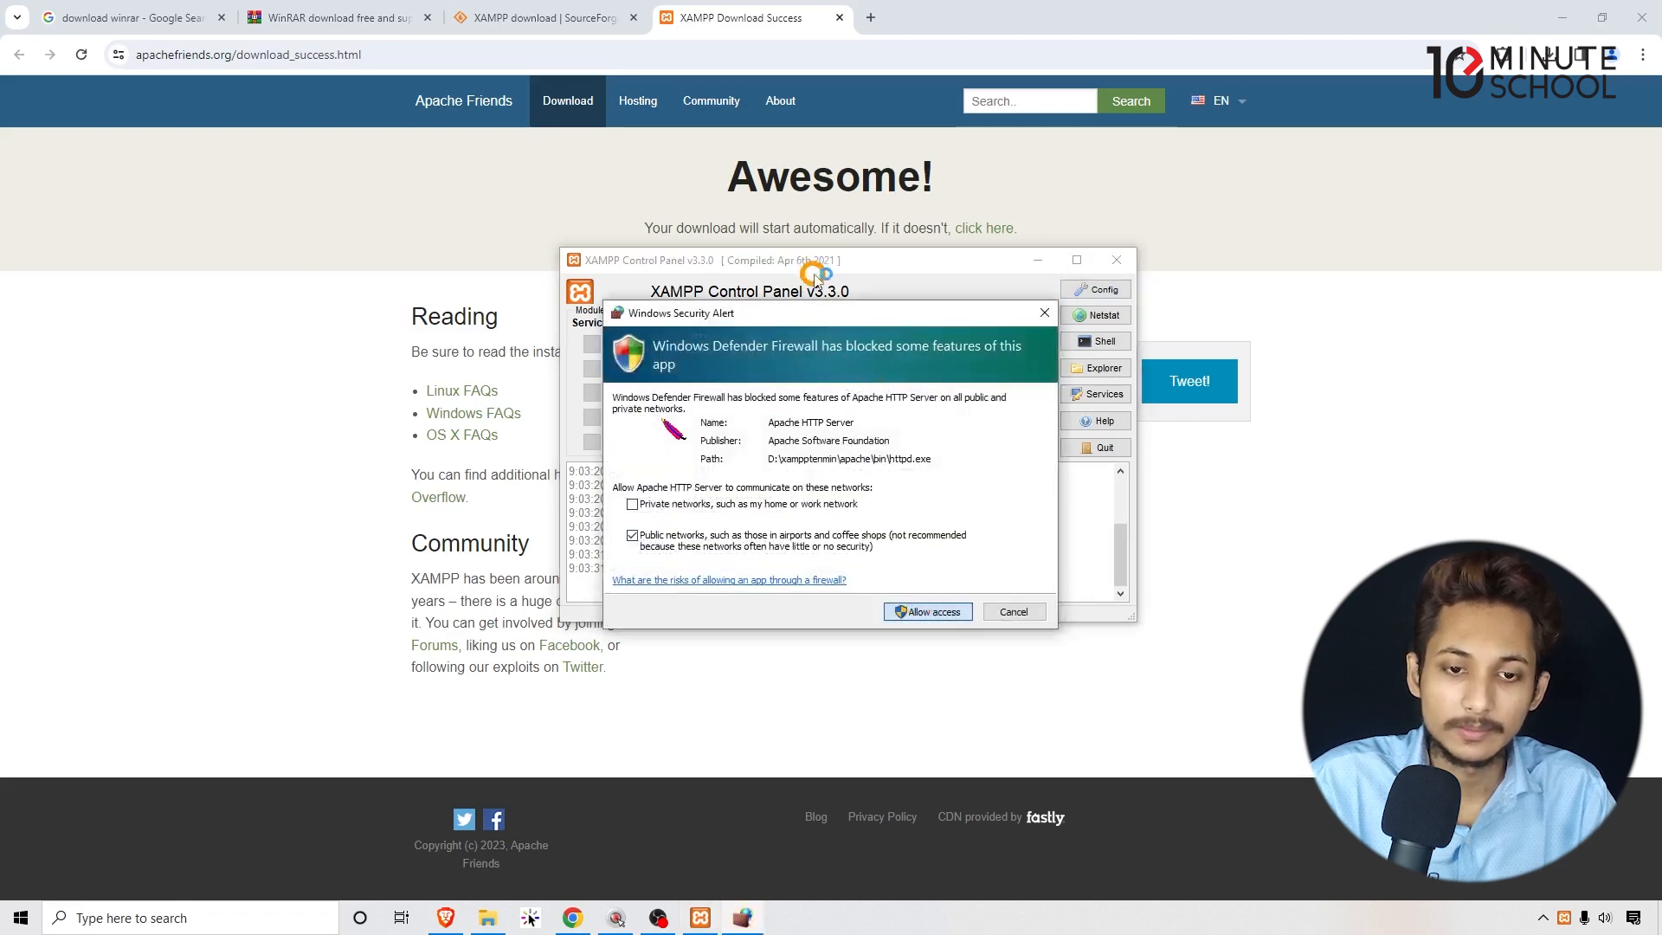
key("Return")
left_click(852, 370)
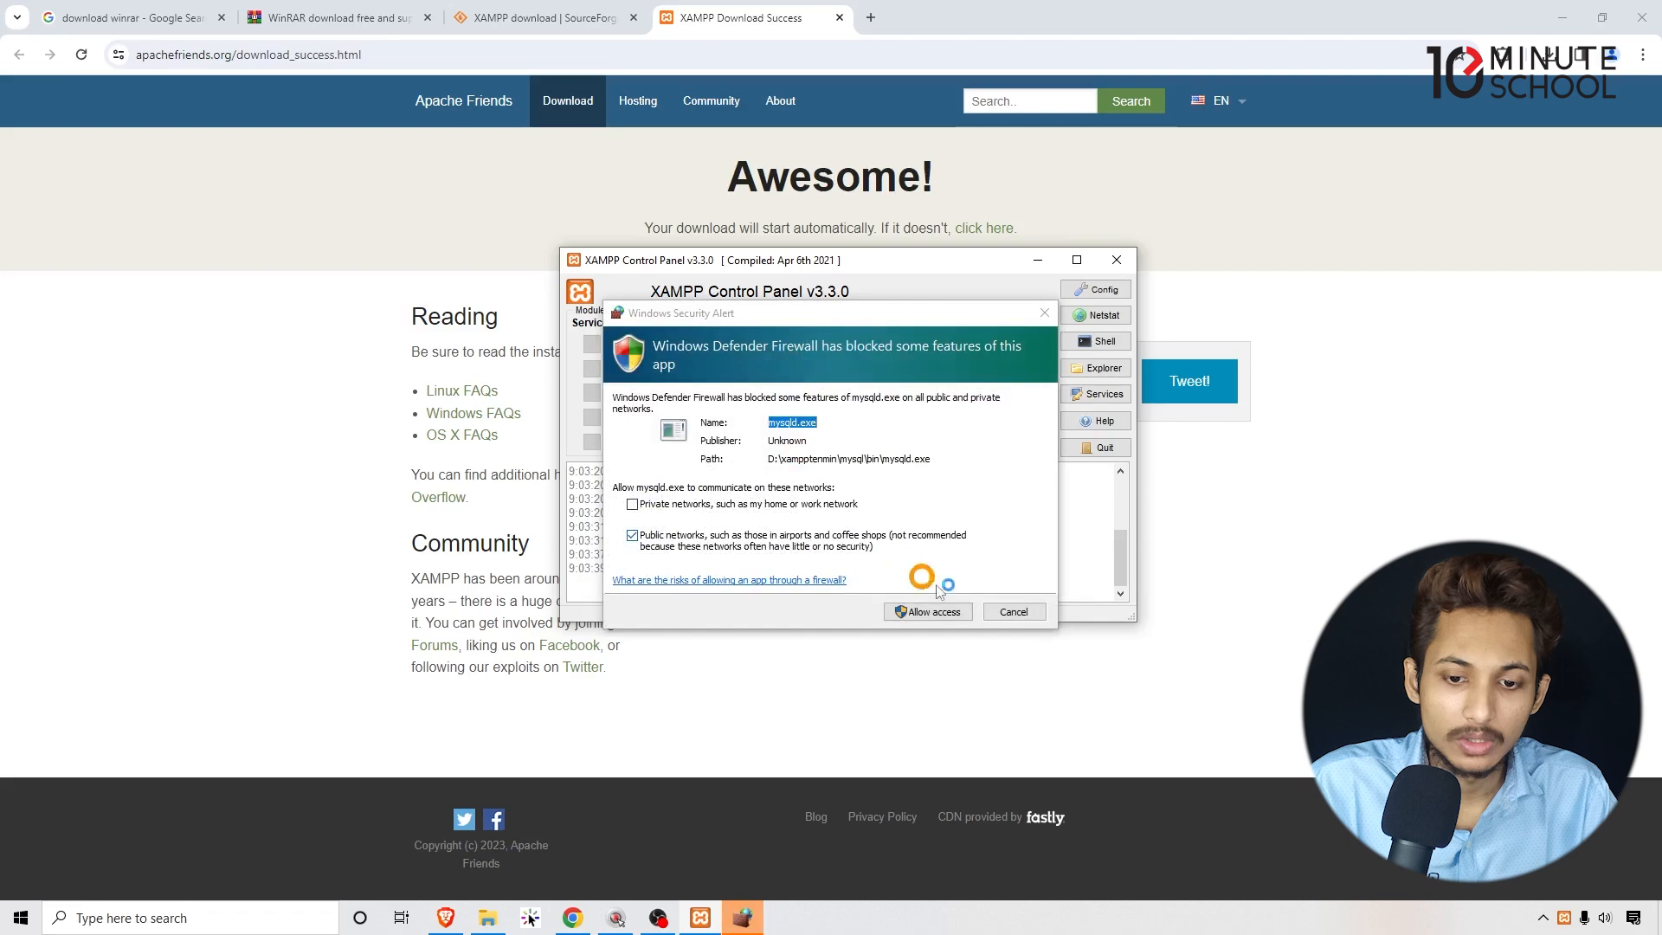
left_click(943, 612)
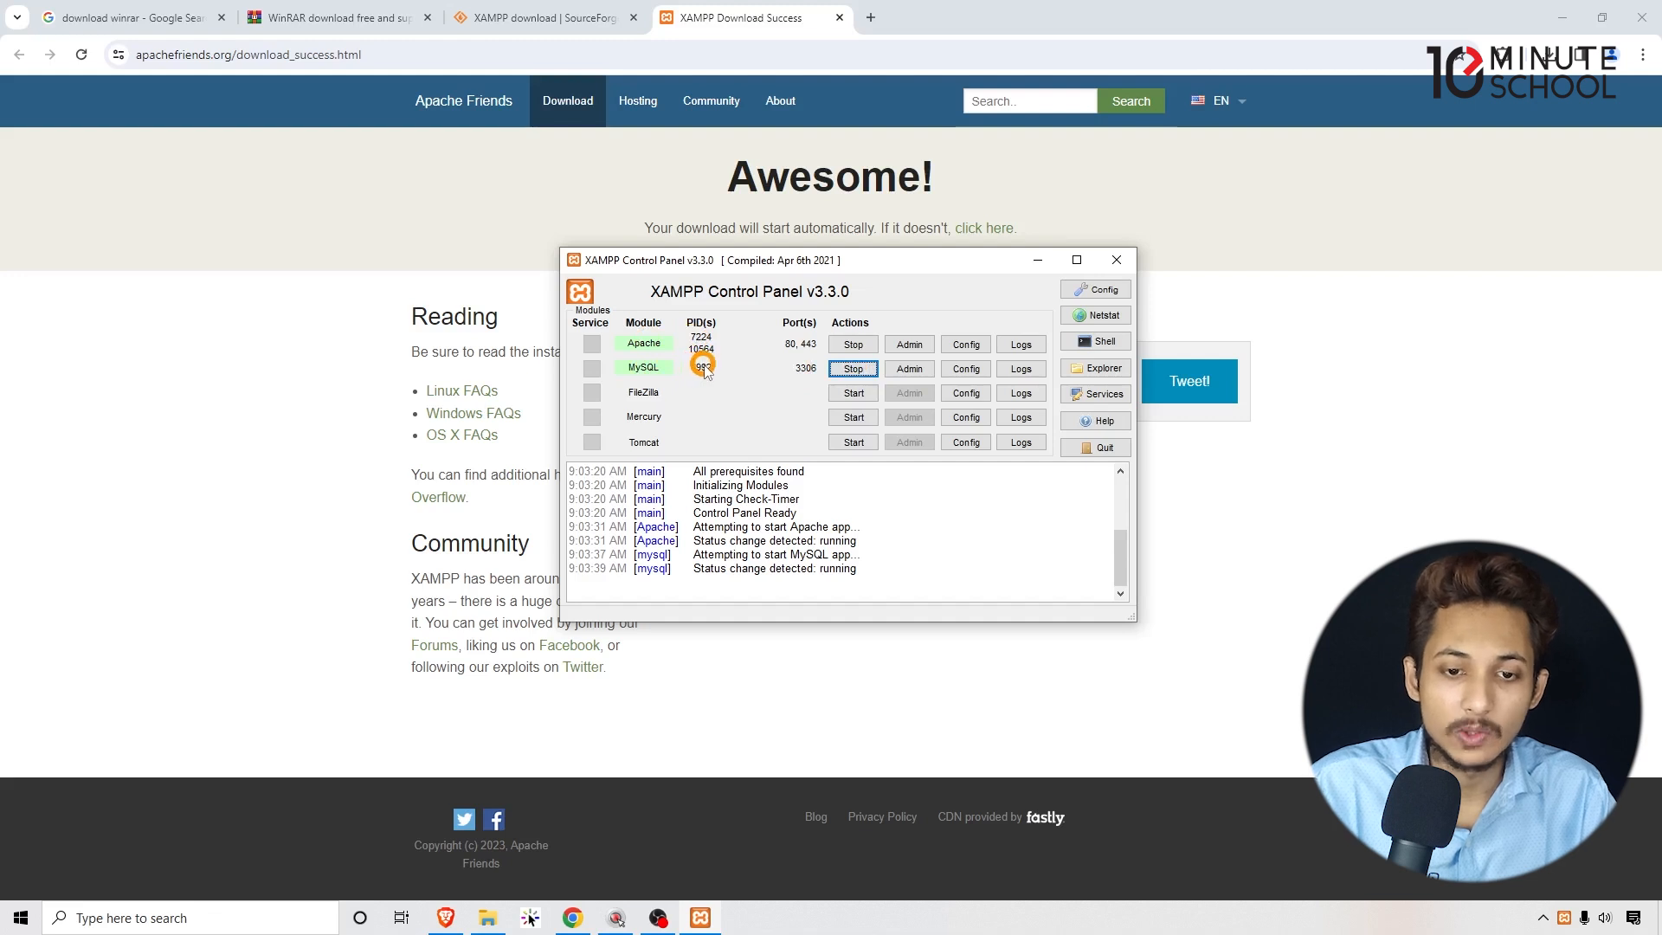
- Open localhost in a new browser tab to load the XAMPP dashboard
left_click(869, 19)
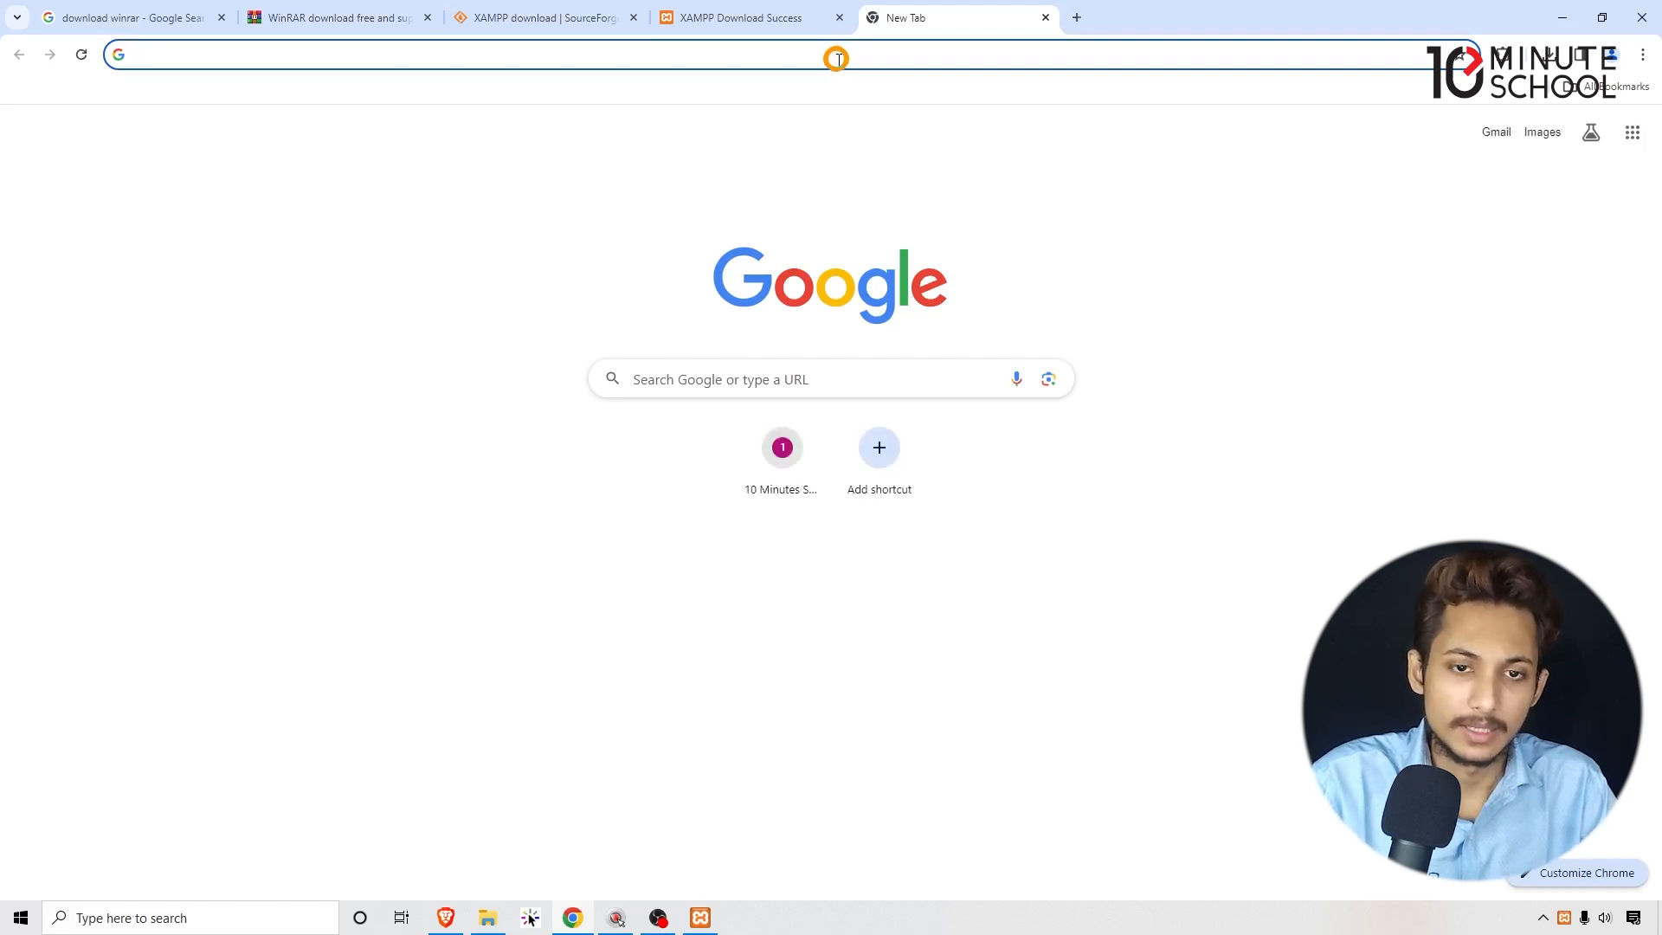
type("localhost")
key("Delete")
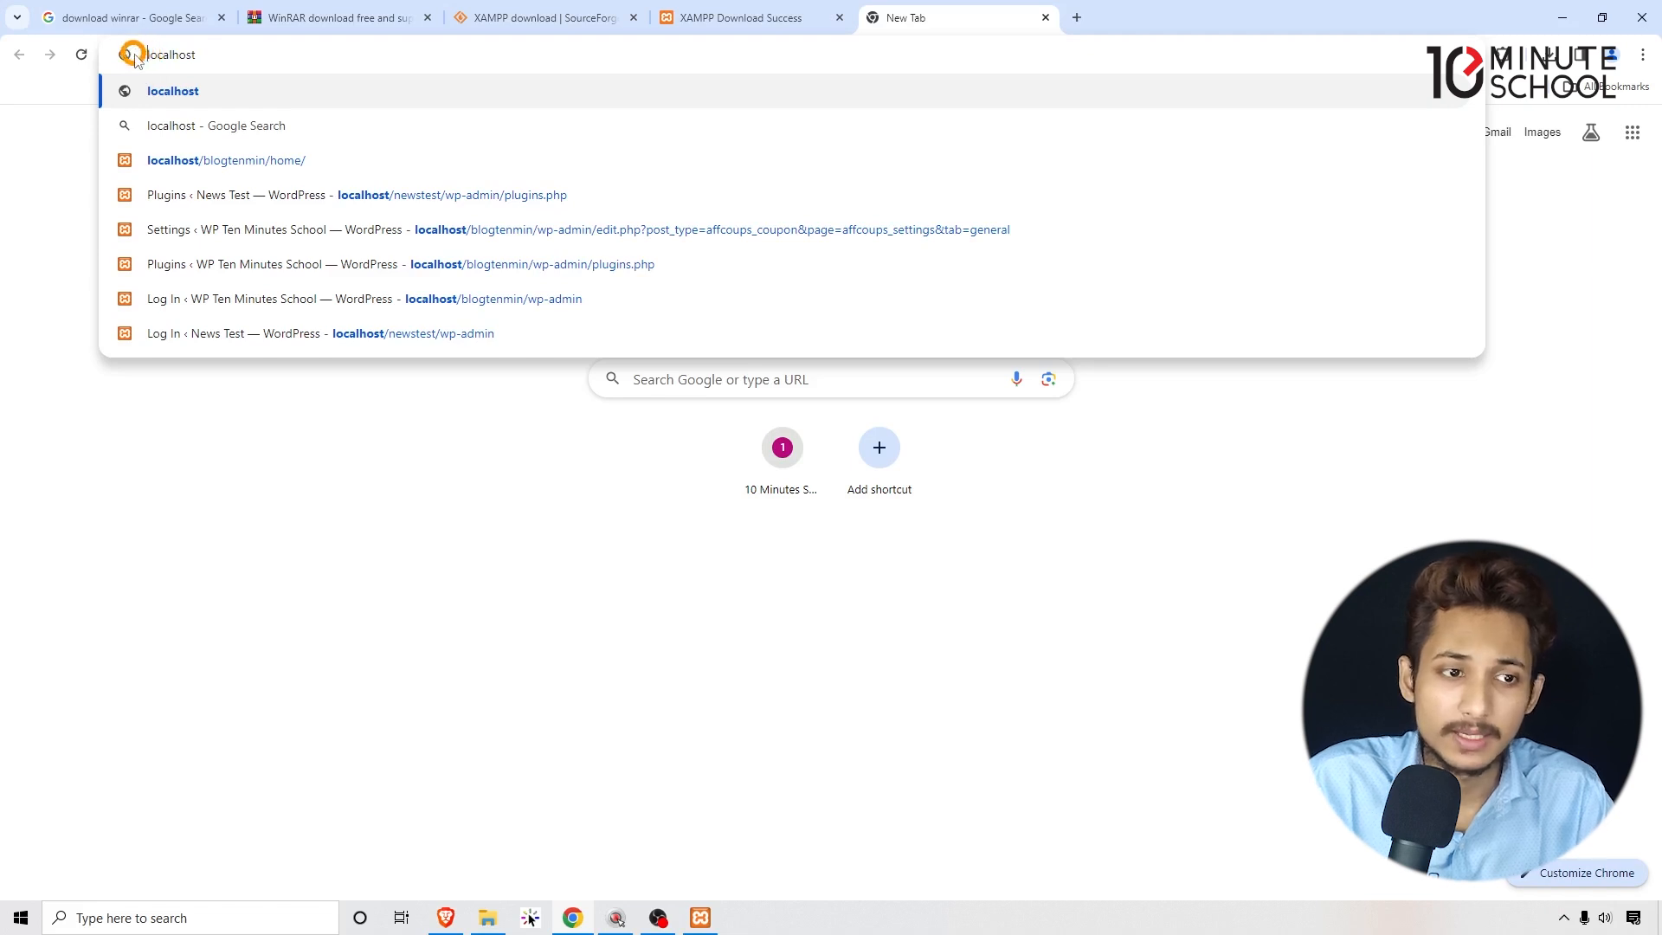
left_click_drag(146, 55, 220, 53)
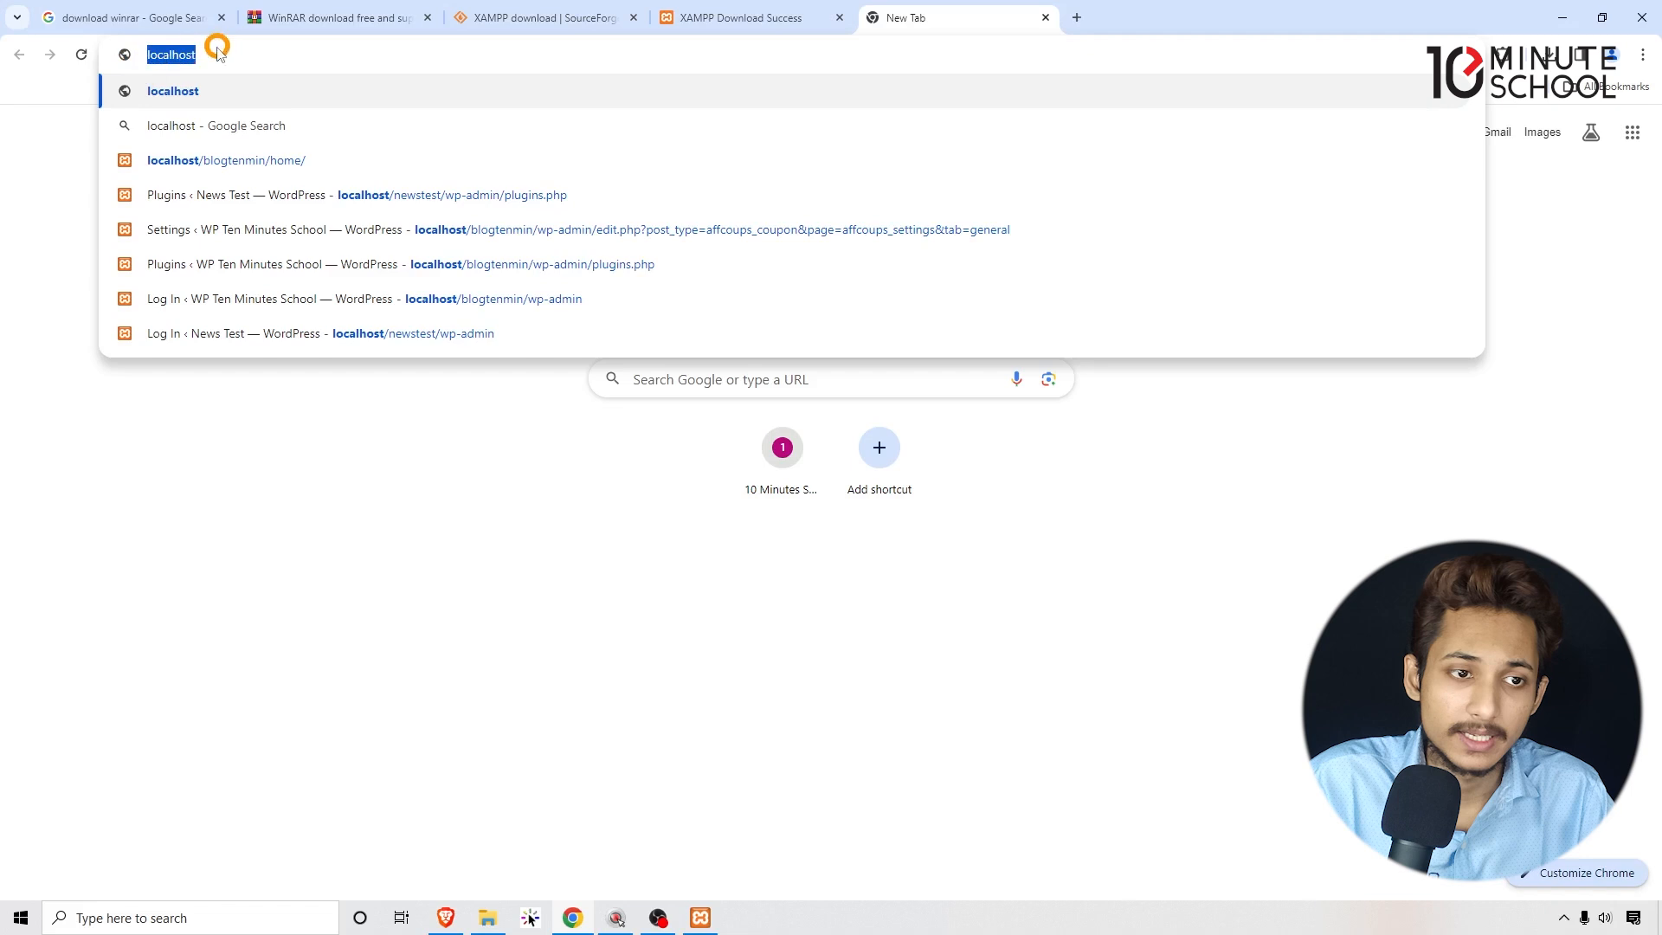
left_click(235, 45)
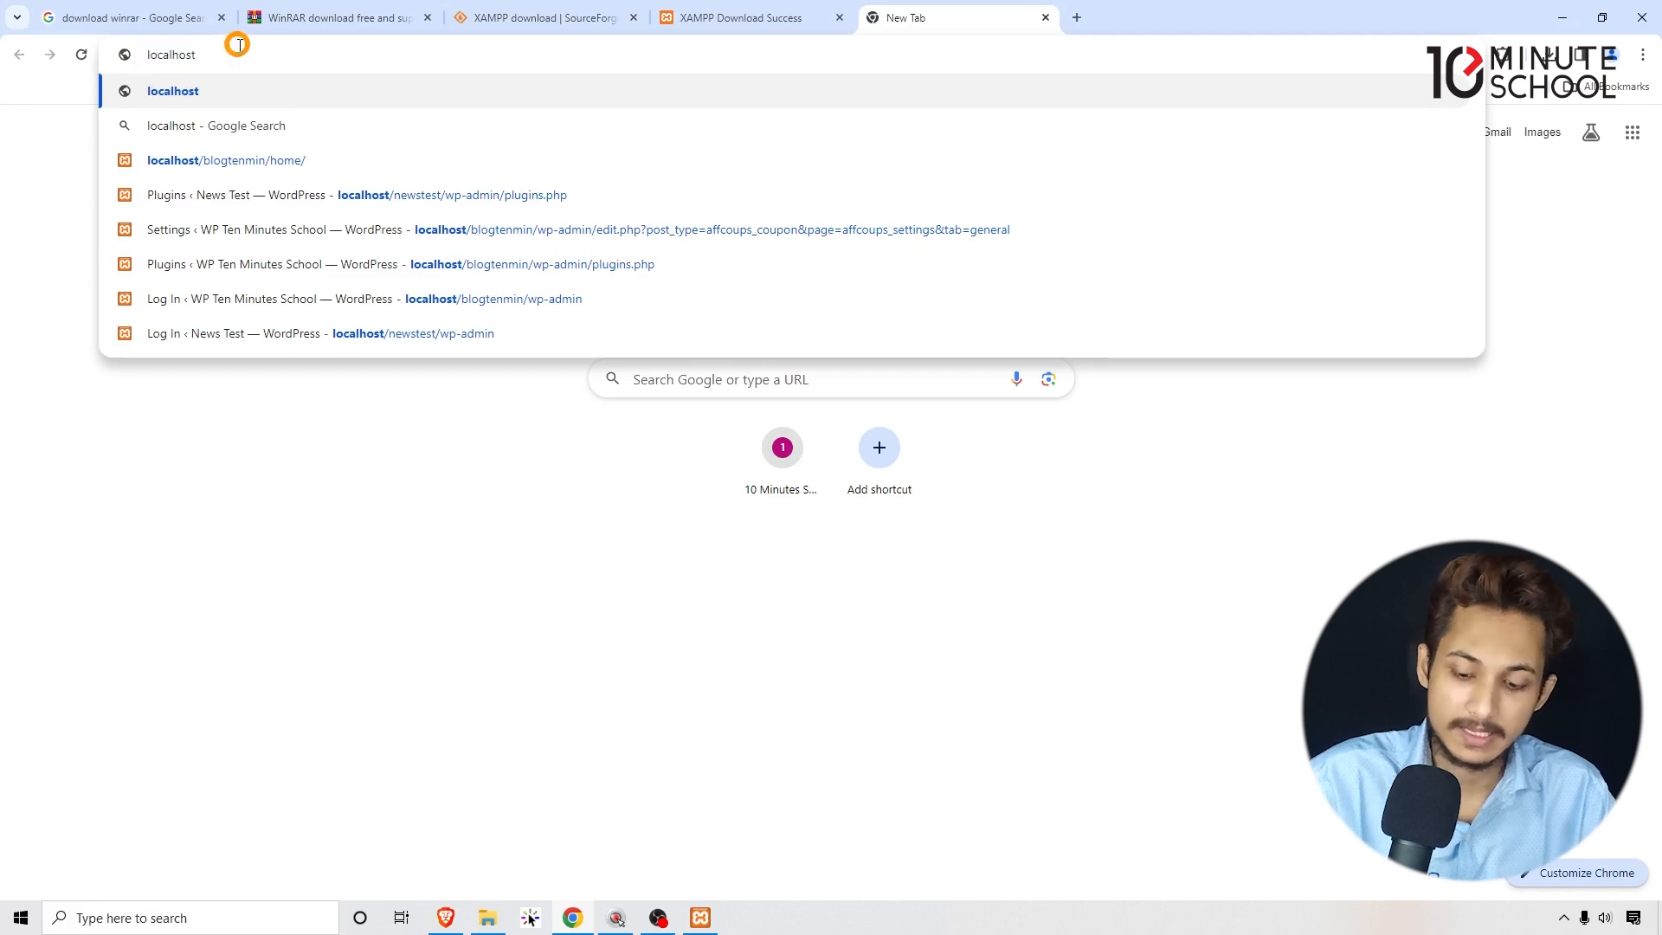
key("Return")
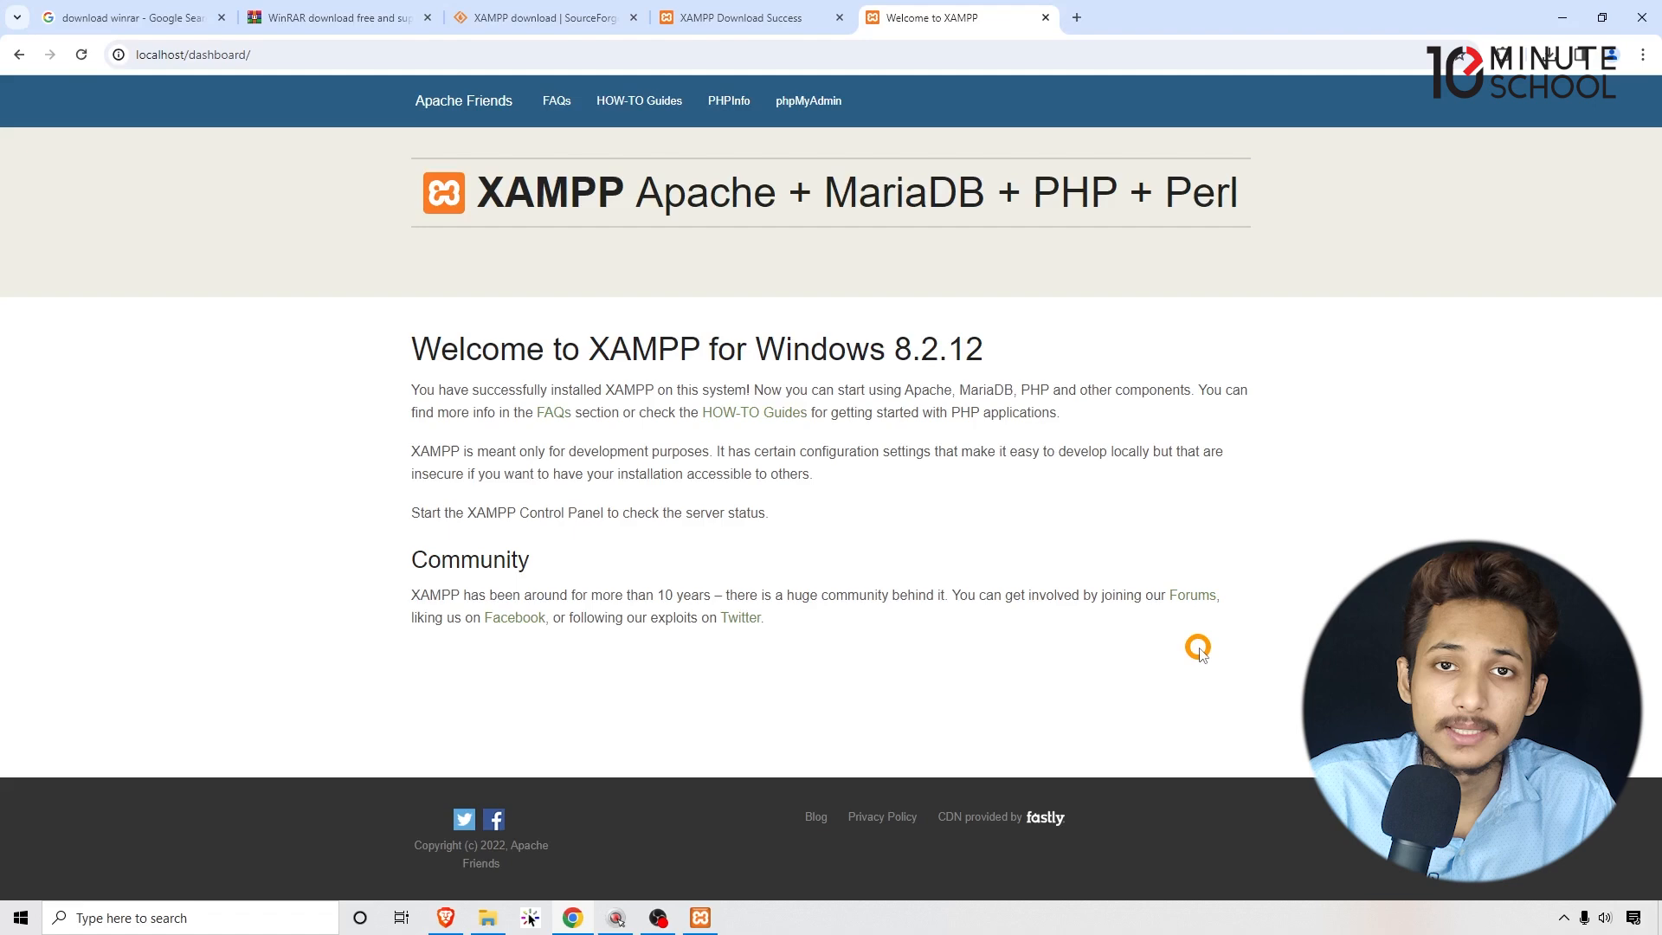
- Switch back to the XAMPP Control Panel and check the status of the Apache and MySQL modules
left_click(700, 918)
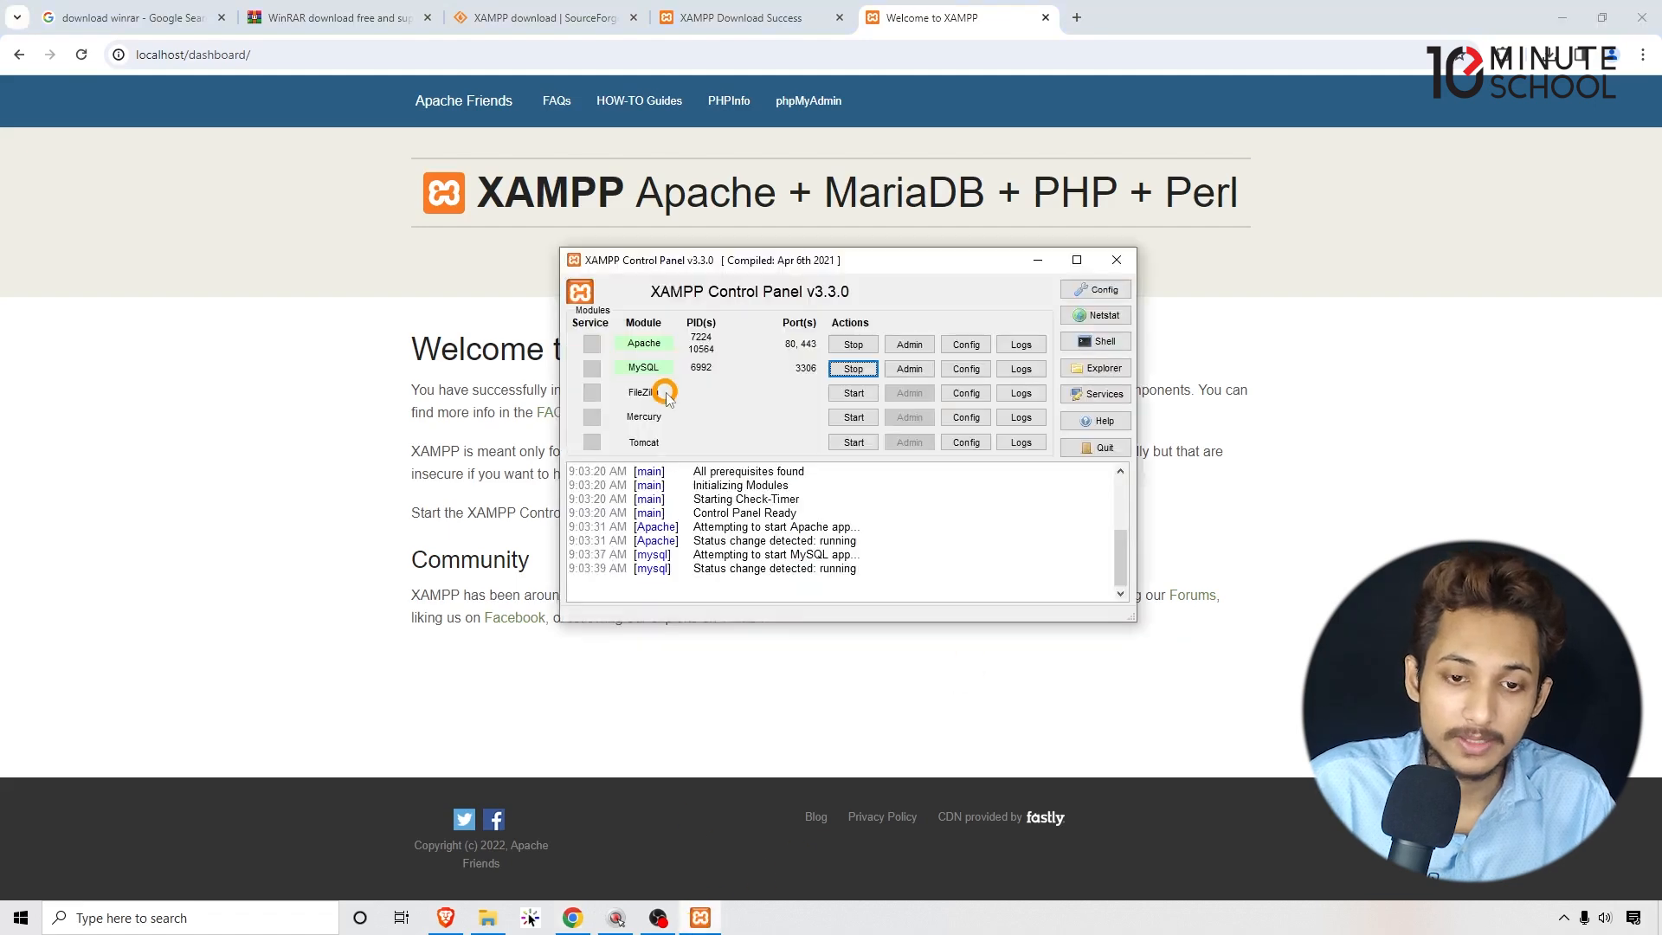
left_click(139, 328)
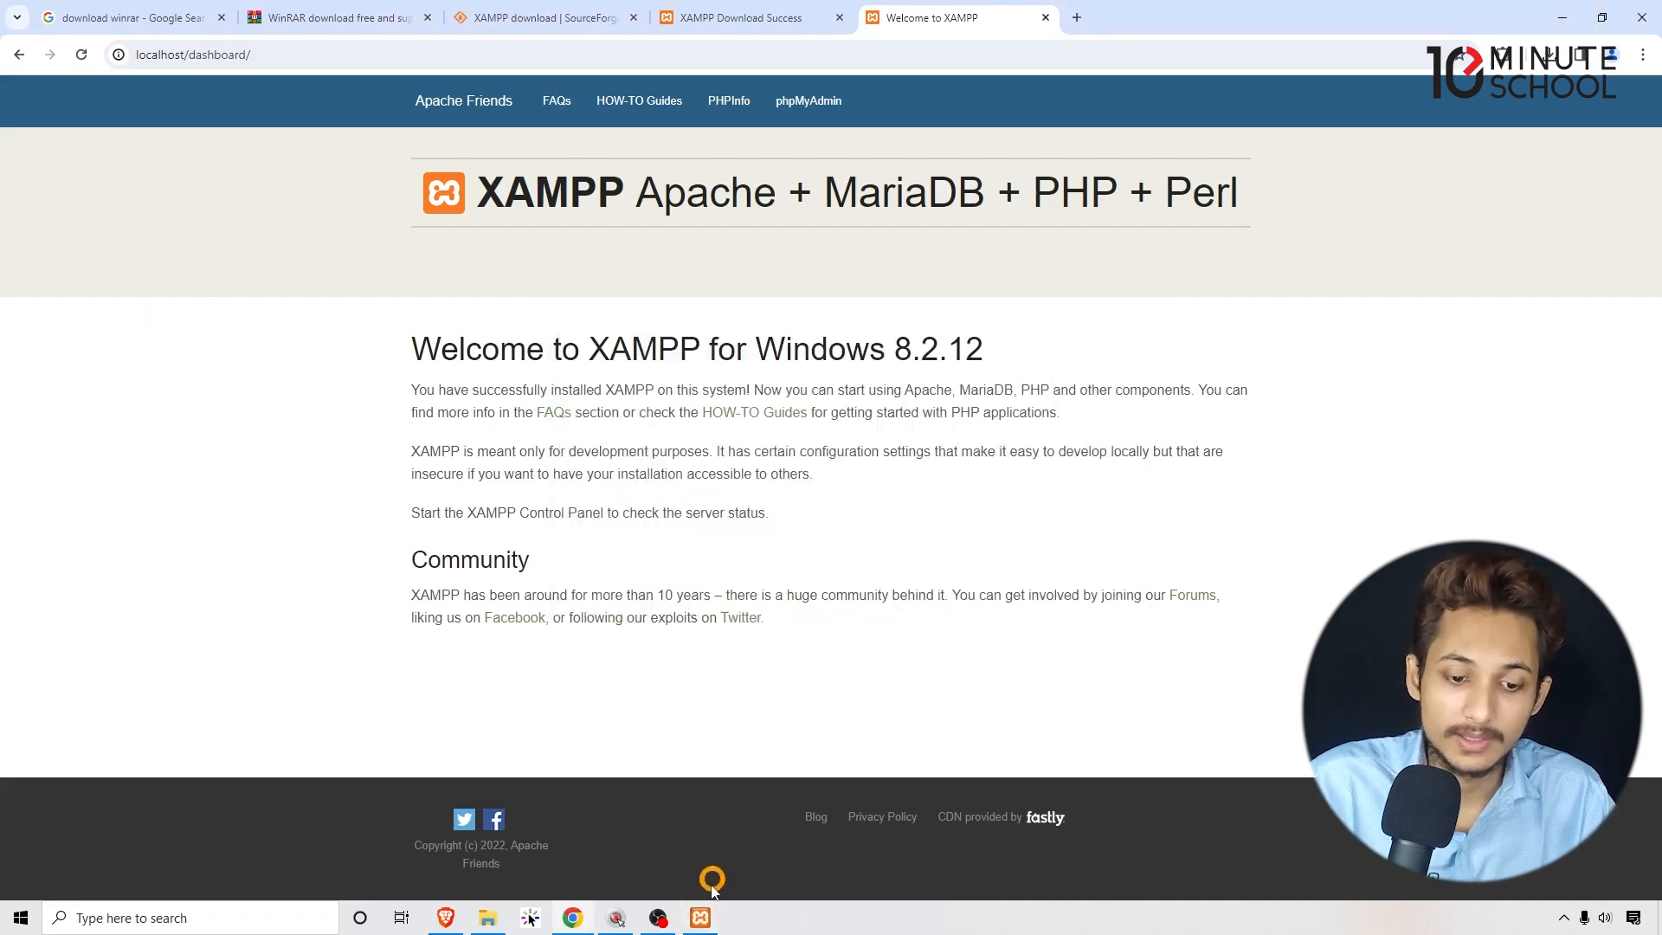
left_click(703, 919)
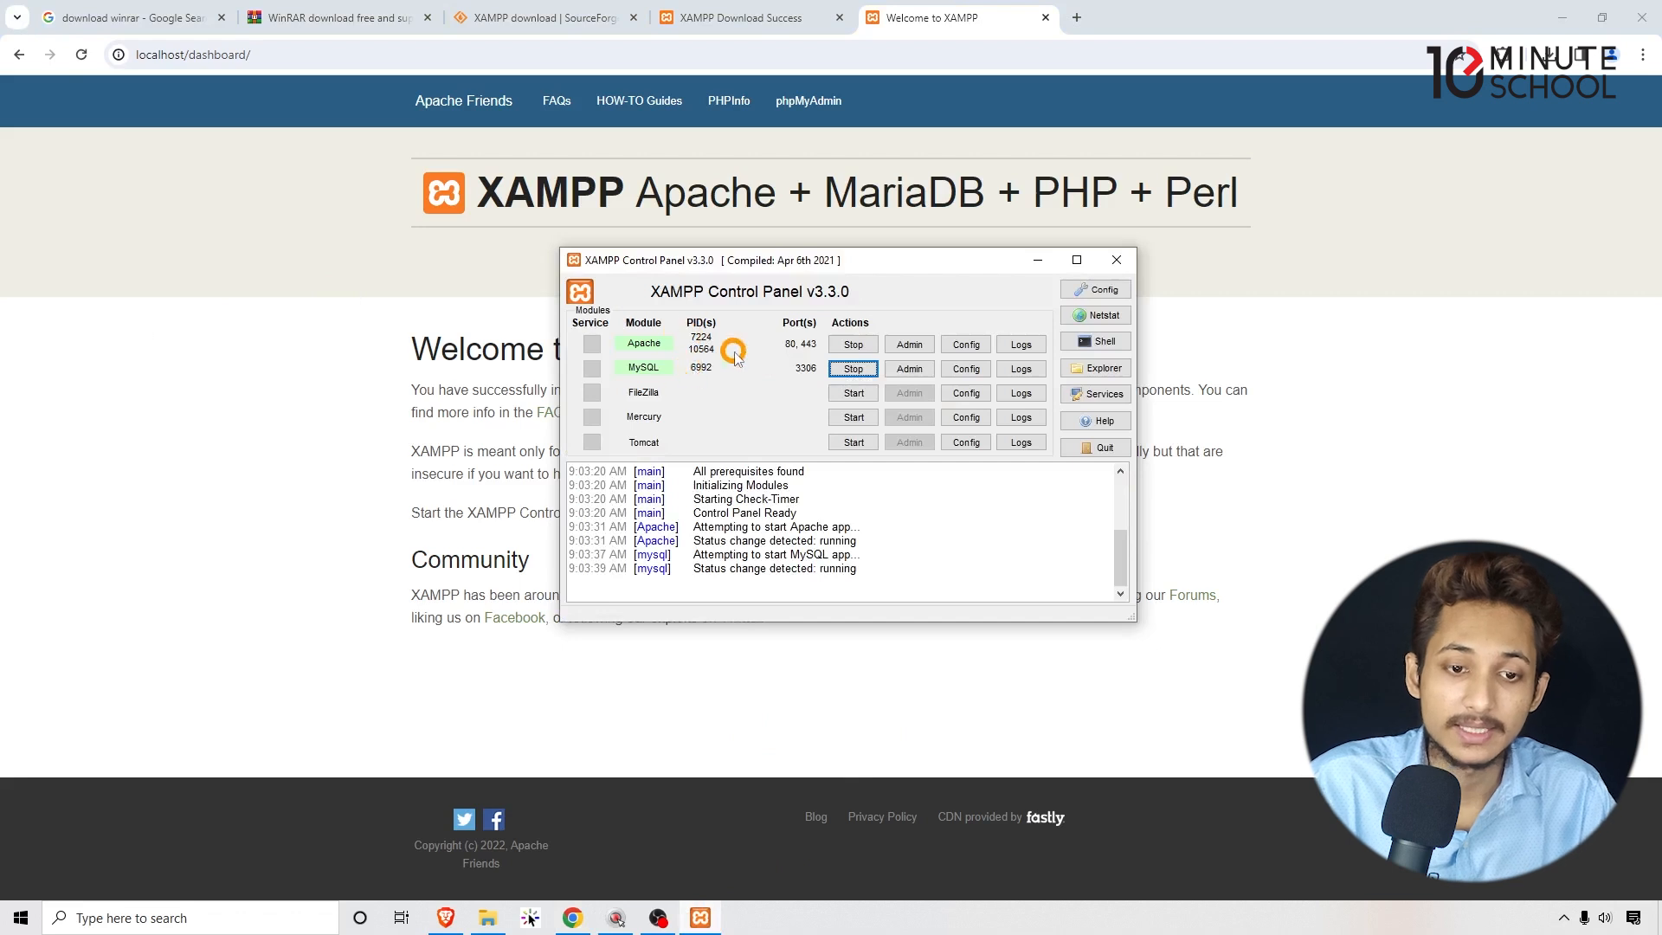